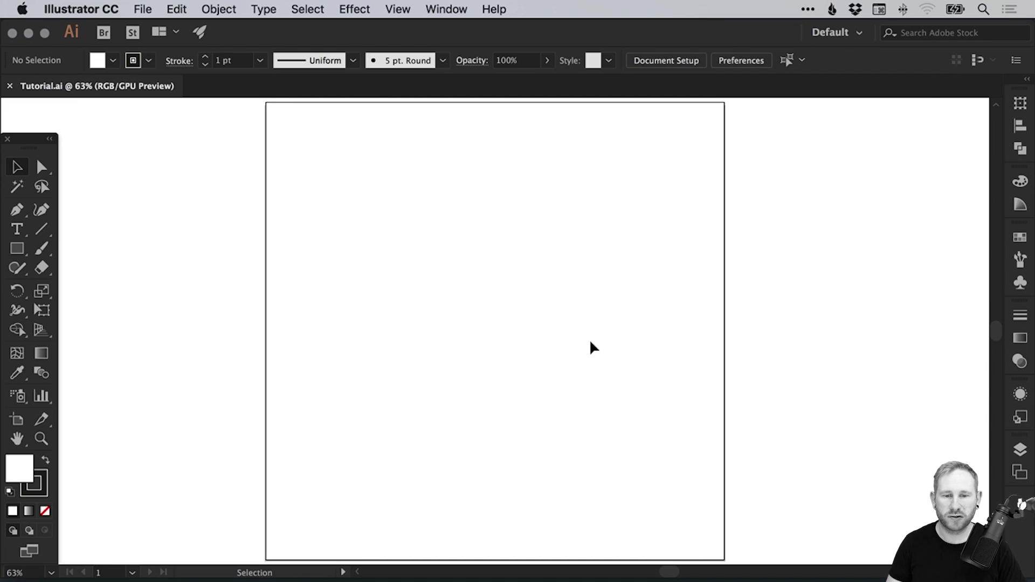
Draw a circle in the middle of the artboard with the Ellipse tool
{"action": "left_click", "coordinate": [17, 249]}
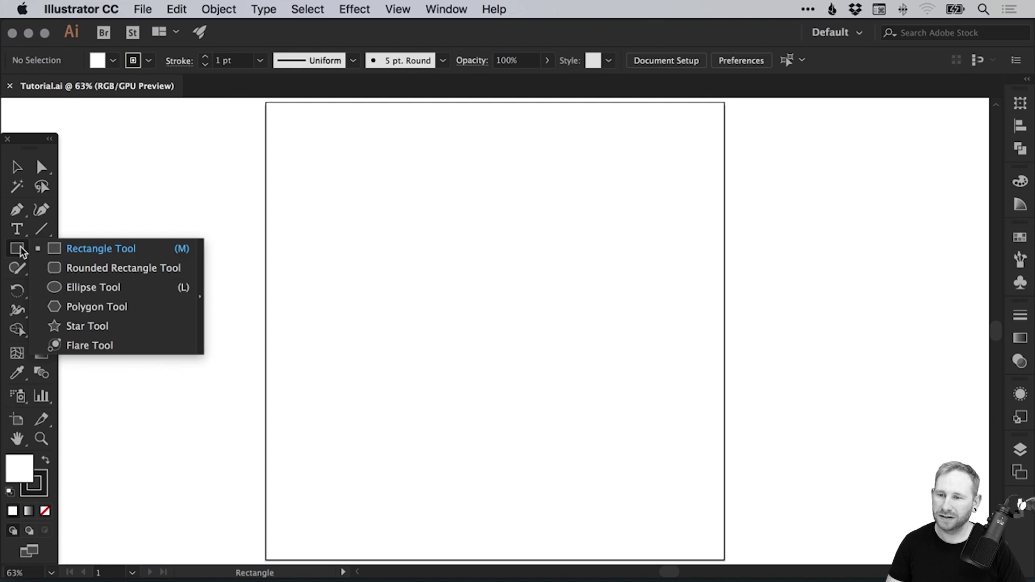
{"action": "left_click", "coordinate": [99, 288]}
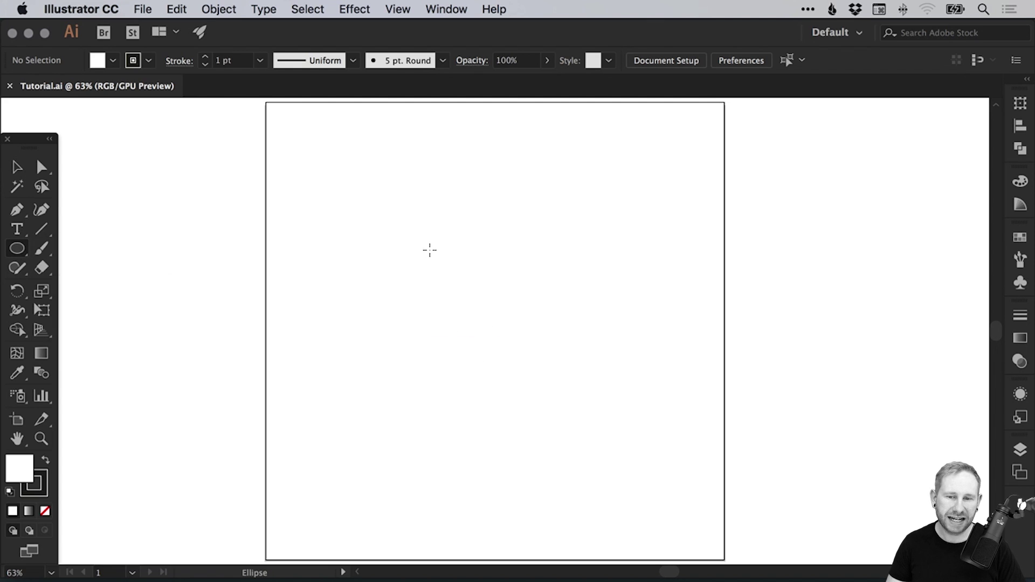
{"action": "left_click_drag", "start_coordinate": [415, 235], "coordinate": [577, 429]}
{"action": "key", "text": "v"}
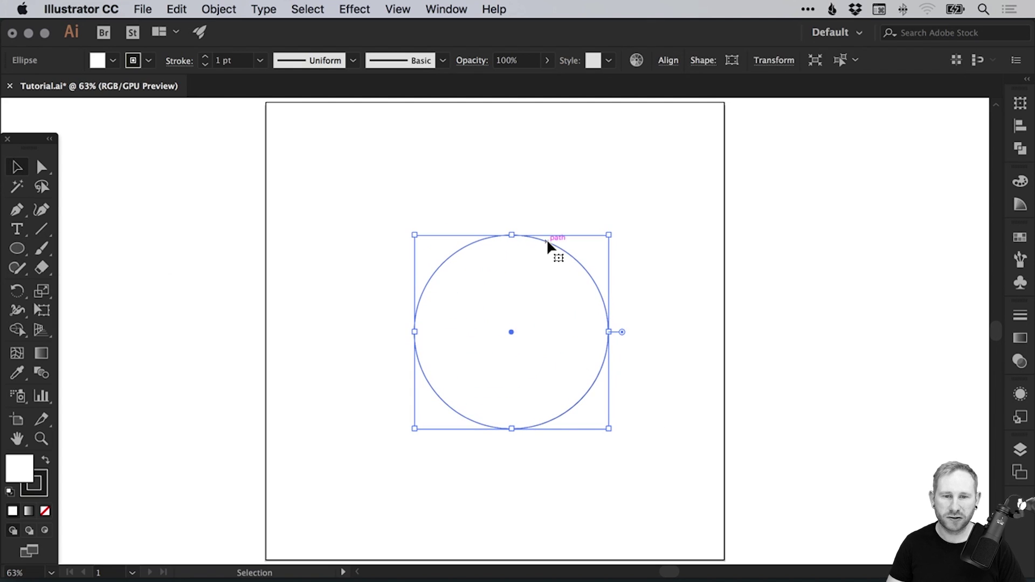
{"action": "left_click_drag", "start_coordinate": [544, 240], "coordinate": [535, 243]}
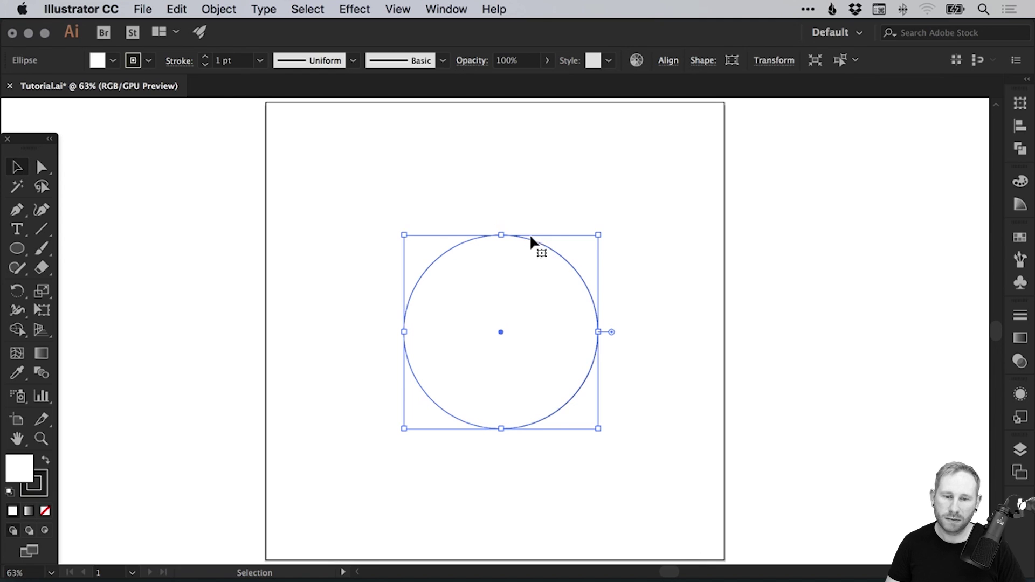
Make the circle solid black with no outline and nudge it slightly left
{"action": "left_click", "coordinate": [45, 462]}
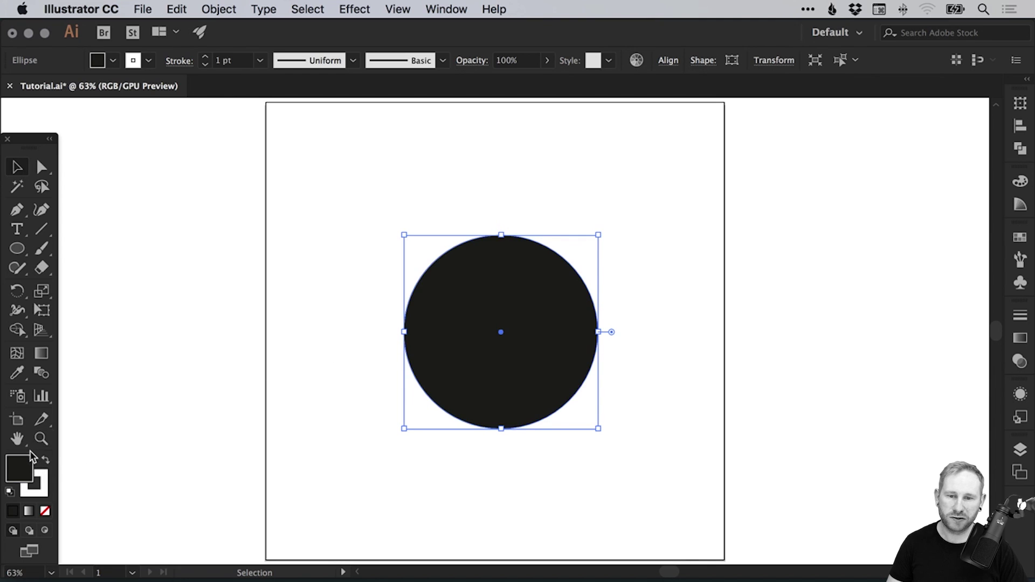
{"action": "left_click", "coordinate": [47, 495]}
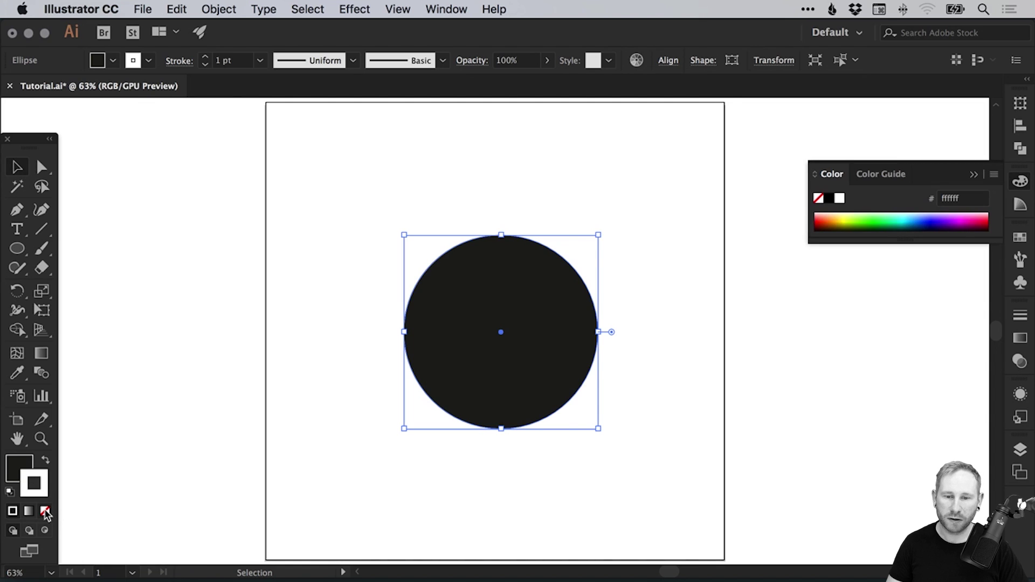
{"action": "left_click", "coordinate": [46, 511]}
{"action": "left_click_drag", "start_coordinate": [487, 318], "coordinate": [476, 318]}
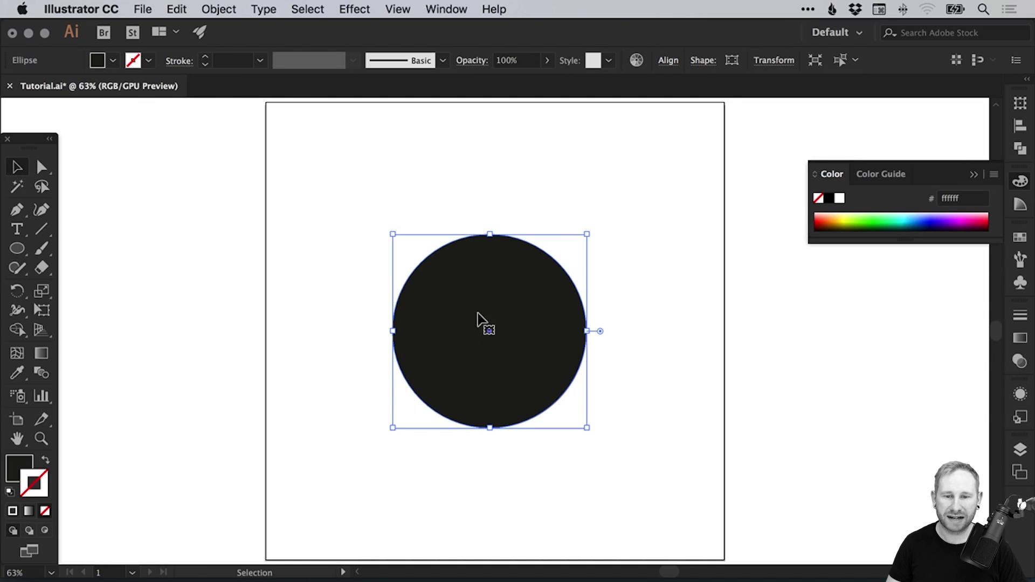
Draw a vertical line left of the circle and give it a black stroke
{"action": "left_click", "coordinate": [41, 236]}
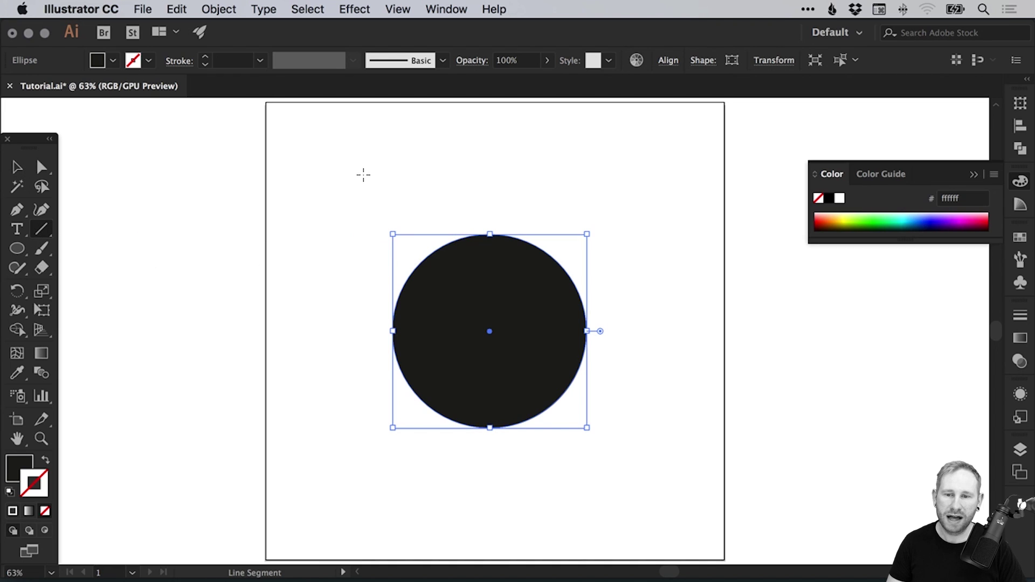
{"action": "left_click_drag", "start_coordinate": [364, 170], "coordinate": [365, 313]}
{"action": "key", "text": "v"}
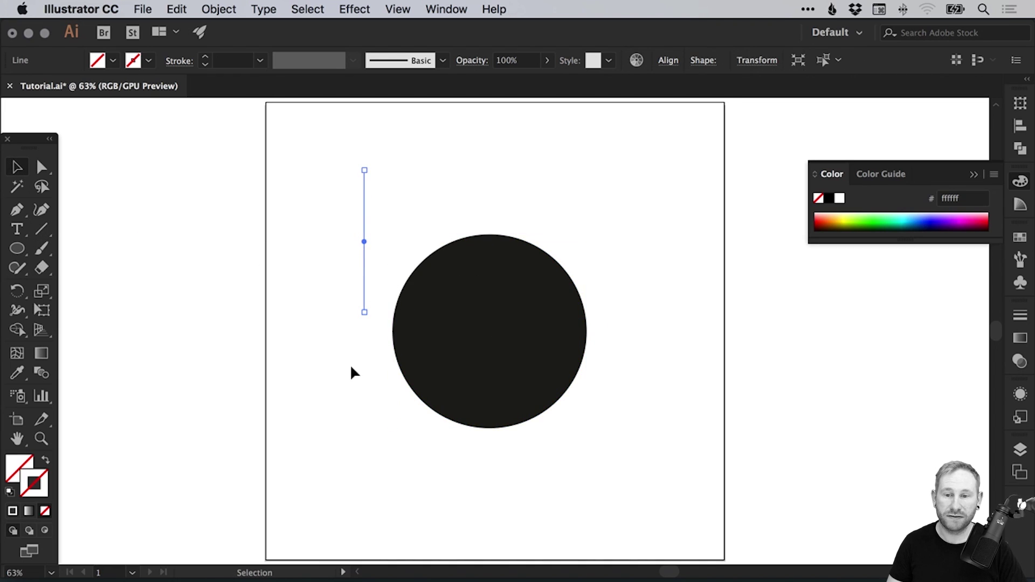
{"action": "left_click", "coordinate": [1020, 315]}
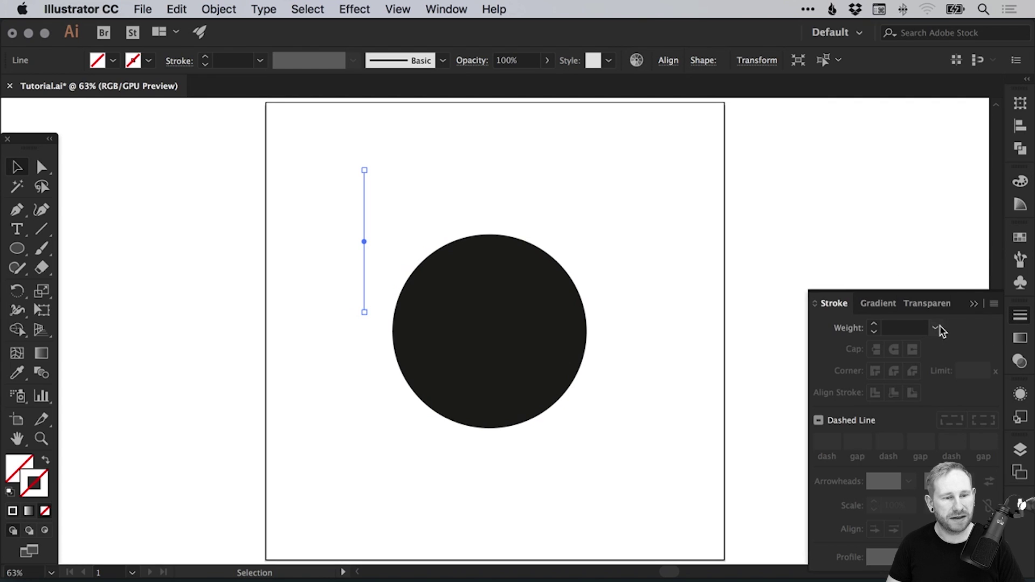
{"action": "left_click", "coordinate": [874, 325]}
{"action": "left_click", "coordinate": [875, 325]}
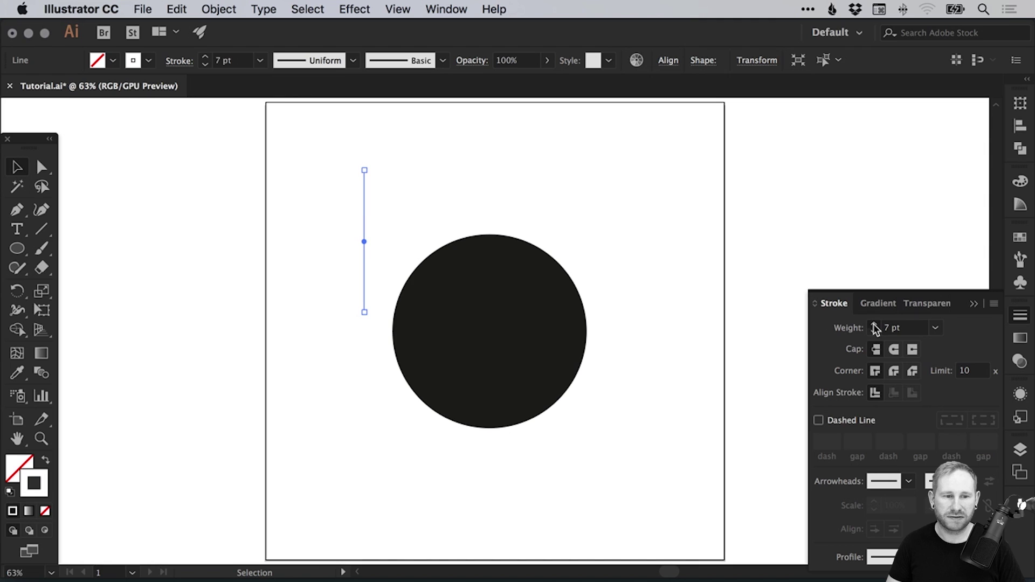
{"action": "left_click", "coordinate": [874, 325]}
{"action": "left_click", "coordinate": [874, 325]}
{"action": "left_click", "coordinate": [874, 325]}
{"action": "left_click", "coordinate": [1020, 240]}
{"action": "left_click", "coordinate": [852, 281]}
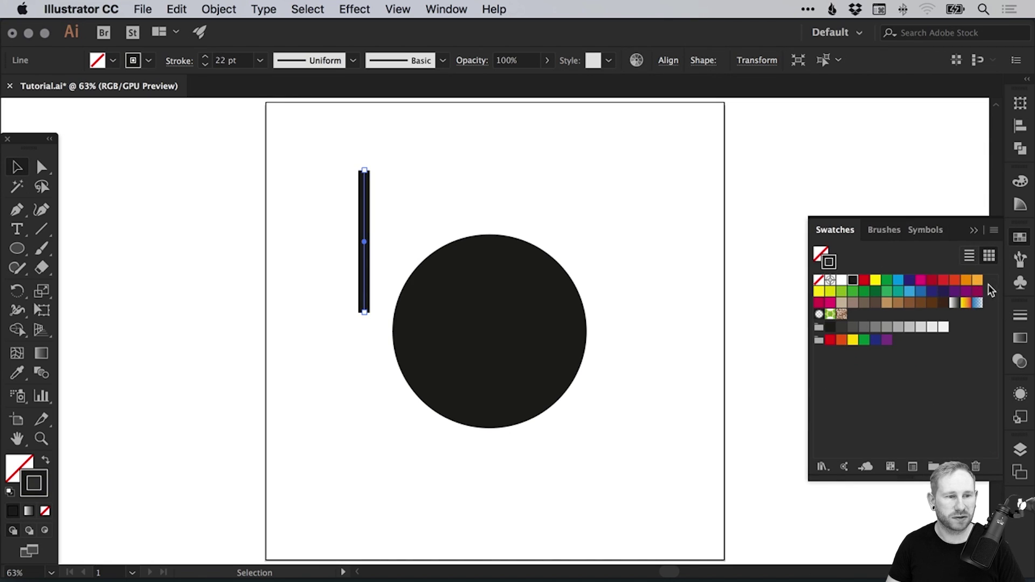
Thicken the line's stroke weight step by step in the Stroke panel
{"action": "left_click", "coordinate": [1020, 315]}
{"action": "left_click", "coordinate": [874, 326]}
{"action": "left_click", "coordinate": [874, 325]}
{"action": "left_click", "coordinate": [874, 325]}
{"action": "left_click", "coordinate": [874, 325]}
{"action": "left_click", "coordinate": [874, 325]}
{"action": "left_click", "coordinate": [874, 325]}
{"action": "left_click", "coordinate": [874, 325]}
{"action": "left_click", "coordinate": [875, 325]}
{"action": "left_click", "coordinate": [874, 325]}
{"action": "left_click", "coordinate": [874, 325]}
{"action": "left_click", "coordinate": [874, 325]}
{"action": "left_click", "coordinate": [874, 325]}
{"action": "left_click", "coordinate": [874, 325]}
{"action": "left_click", "coordinate": [874, 325]}
{"action": "left_click", "coordinate": [875, 325]}
{"action": "left_click", "coordinate": [874, 326]}
{"action": "left_click", "coordinate": [874, 325]}
{"action": "left_click", "coordinate": [874, 325]}
{"action": "left_click", "coordinate": [874, 326]}
{"action": "left_click", "coordinate": [874, 325]}
{"action": "left_click", "coordinate": [874, 325]}
{"action": "left_click", "coordinate": [875, 326]}
{"action": "left_click", "coordinate": [874, 325]}
{"action": "left_click", "coordinate": [874, 325]}
{"action": "left_click", "coordinate": [874, 325]}
{"action": "left_click", "coordinate": [875, 326]}
{"action": "left_click", "coordinate": [874, 325]}
{"action": "left_click", "coordinate": [874, 326]}
{"action": "left_click", "coordinate": [874, 325]}
{"action": "left_click", "coordinate": [875, 325]}
{"action": "left_click", "coordinate": [874, 325]}
{"action": "left_click", "coordinate": [874, 325]}
{"action": "left_click", "coordinate": [874, 325]}
{"action": "left_click", "coordinate": [874, 325]}
{"action": "left_click", "coordinate": [874, 325]}
{"action": "left_click", "coordinate": [874, 325]}
{"action": "left_click", "coordinate": [874, 326]}
{"action": "left_click", "coordinate": [874, 325]}
{"action": "left_click", "coordinate": [875, 325]}
{"action": "left_click", "coordinate": [874, 325]}
Move the bar onto the circle's left edge and set its stroke weight to 120 pt
{"action": "left_click_drag", "start_coordinate": [368, 231], "coordinate": [426, 240]}
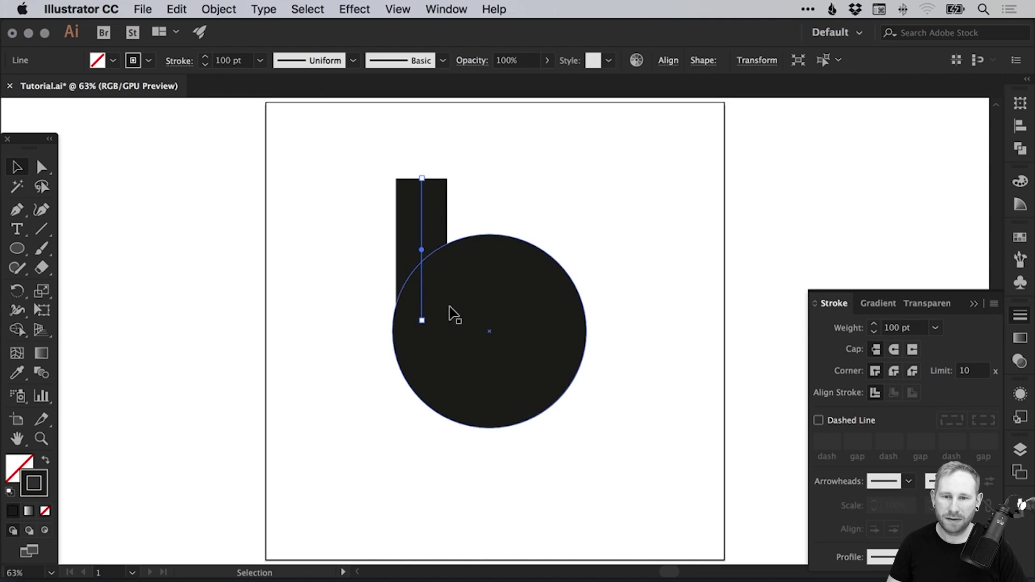
{"action": "left_click", "coordinate": [912, 328]}
{"action": "type", "text": "120"}
{"action": "key", "text": "Return"}
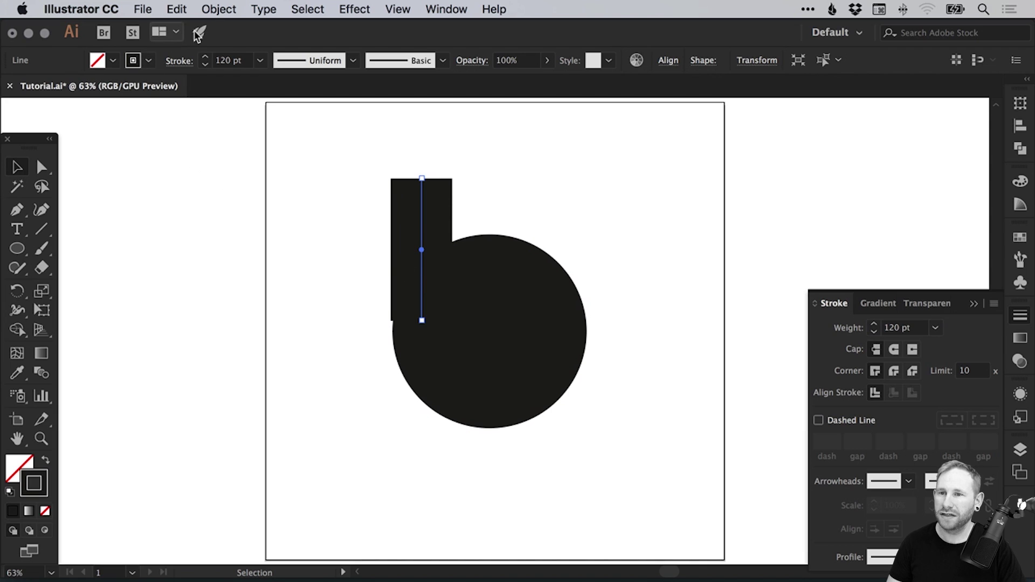
Expand the thick stem line into a filled shape with Object > Expand
{"action": "left_click", "coordinate": [218, 9]}
{"action": "left_click", "coordinate": [241, 170]}
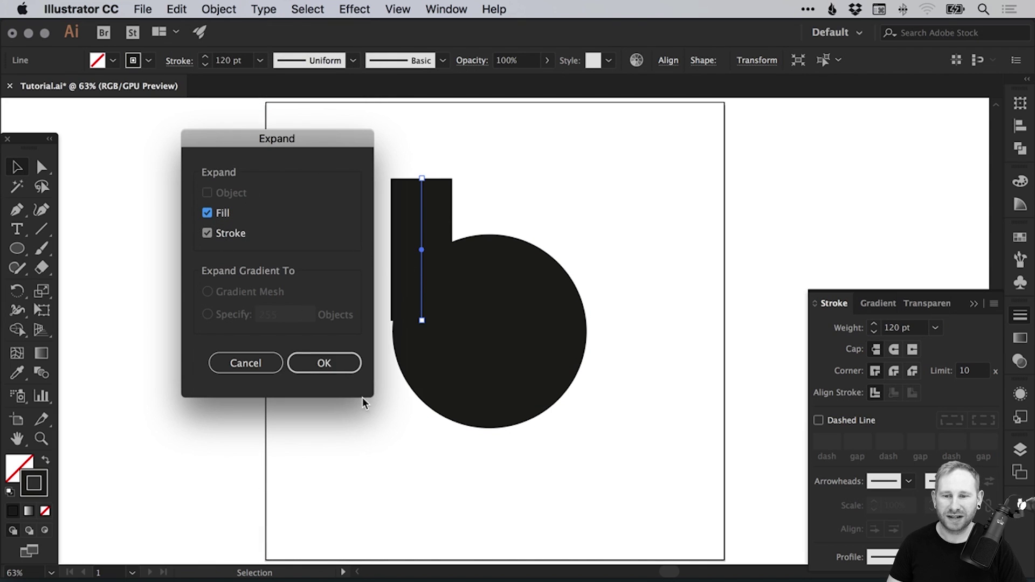
{"action": "left_click", "coordinate": [326, 363]}
{"action": "left_click", "coordinate": [348, 282]}
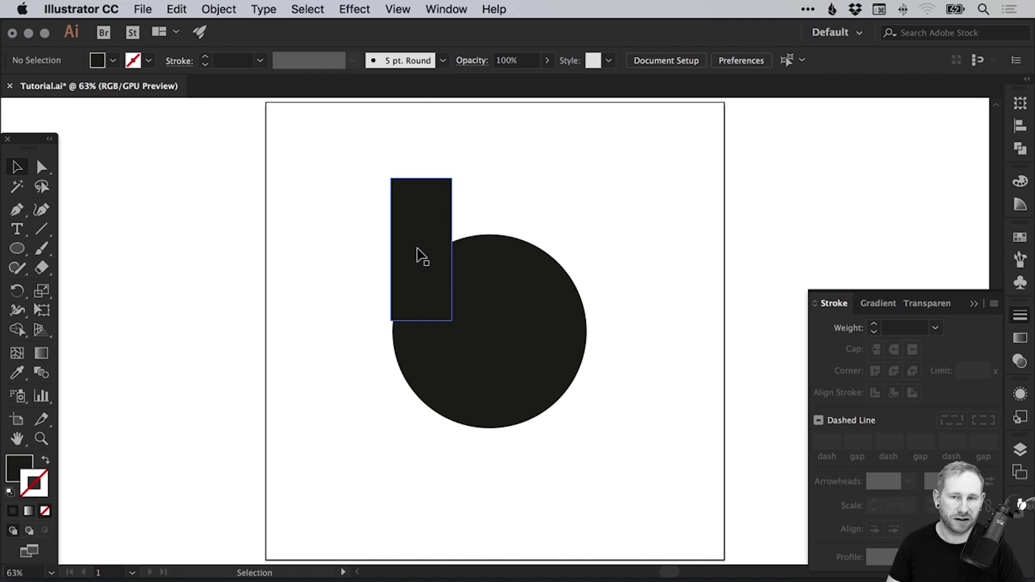
Toggle Smart Guides and zoom in on the stem, then back out to the whole artboard
{"action": "left_click", "coordinate": [398, 9]}
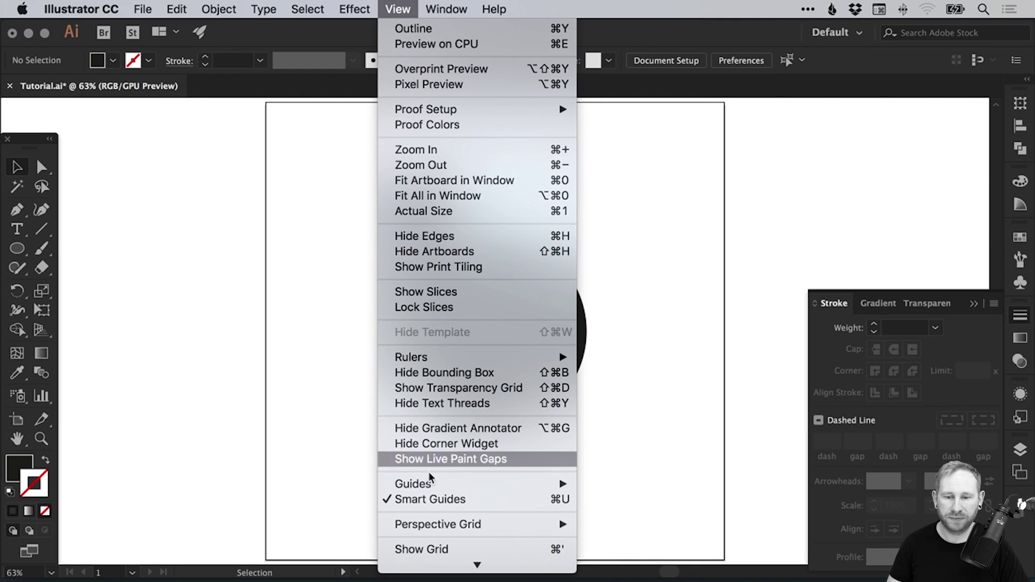
{"action": "left_click", "coordinate": [419, 497]}
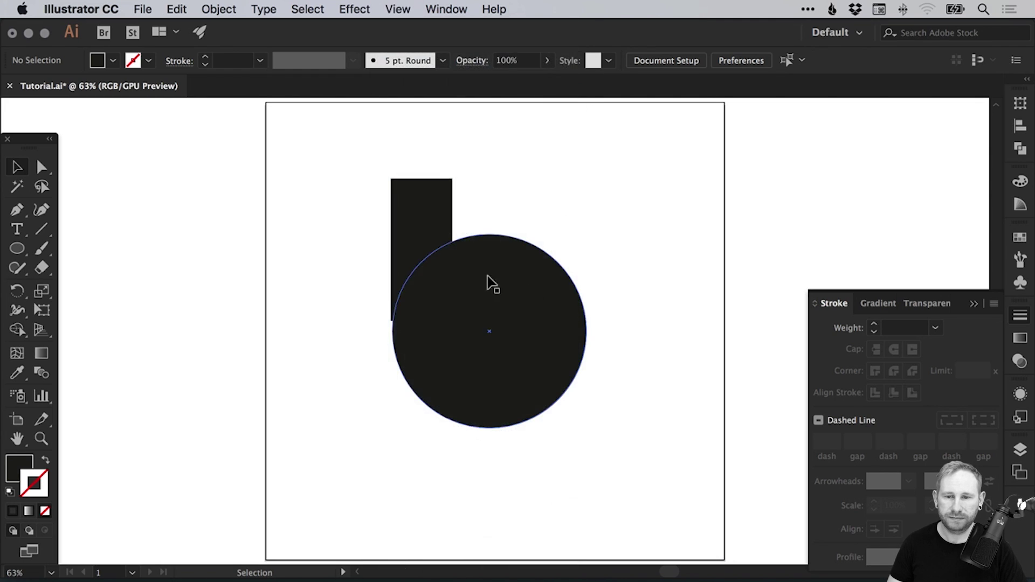
{"action": "left_click_drag", "start_coordinate": [394, 289], "coordinate": [488, 223]}
{"action": "left_click", "coordinate": [326, 330]}
{"action": "key", "text": "a"}
{"action": "key", "text": "super+minus"}
{"action": "key", "text": "super+minus"}
{"action": "key", "text": "super+minus"}
{"action": "left_click_drag", "start_coordinate": [561, 286], "coordinate": [513, 273]}
Drag the stem's two top anchor points upward to make the stem taller
{"action": "key", "text": "v"}
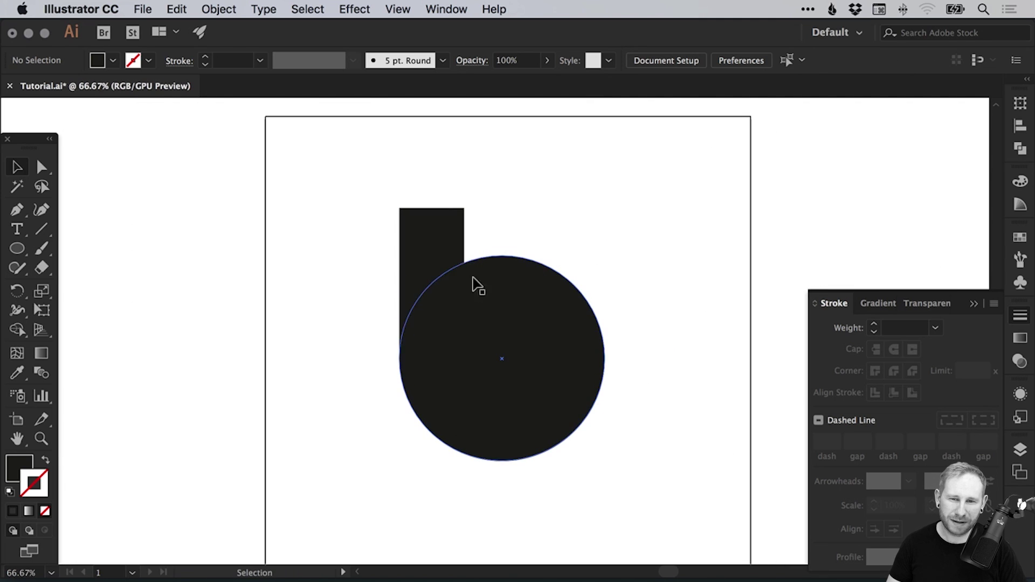
{"action": "left_click", "coordinate": [41, 169]}
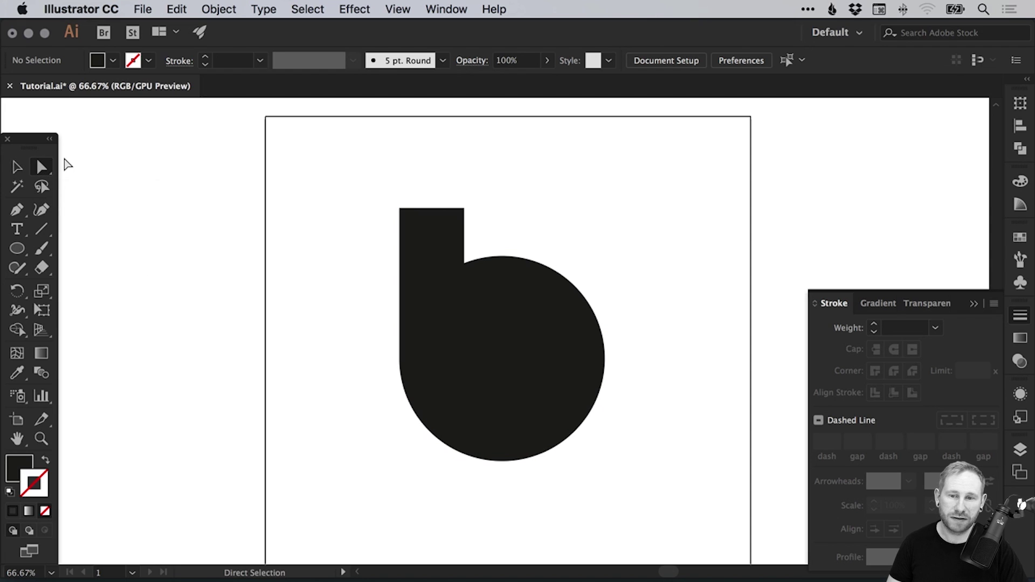
{"action": "left_click_drag", "start_coordinate": [350, 182], "coordinate": [491, 214]}
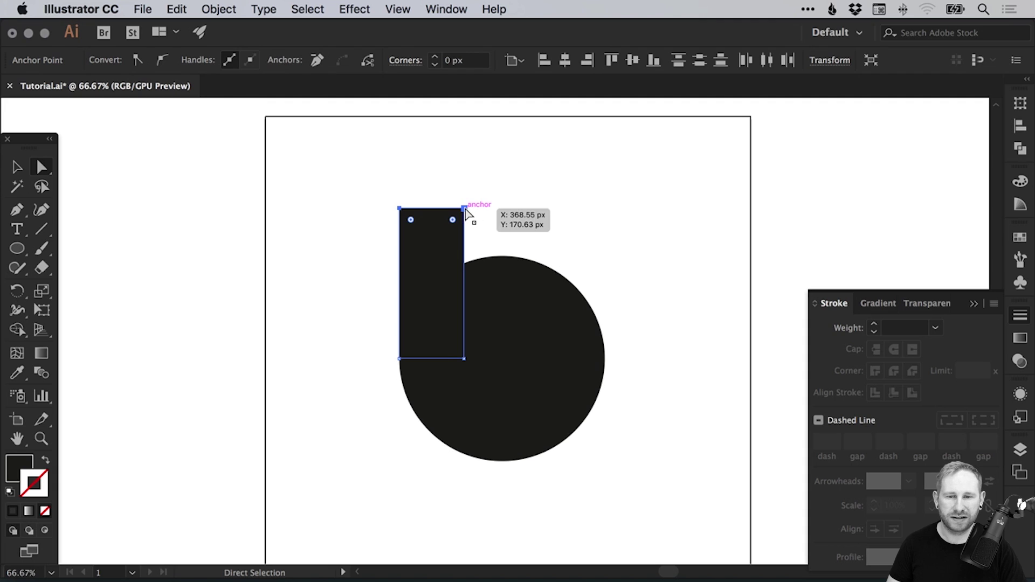
{"action": "left_click_drag", "start_coordinate": [469, 211], "coordinate": [465, 178]}
Move the whole b lower, then select the stem and open its Transform settings
{"action": "key", "text": "v"}
{"action": "left_click_drag", "start_coordinate": [373, 273], "coordinate": [536, 353]}
{"action": "left_click", "coordinate": [485, 259]}
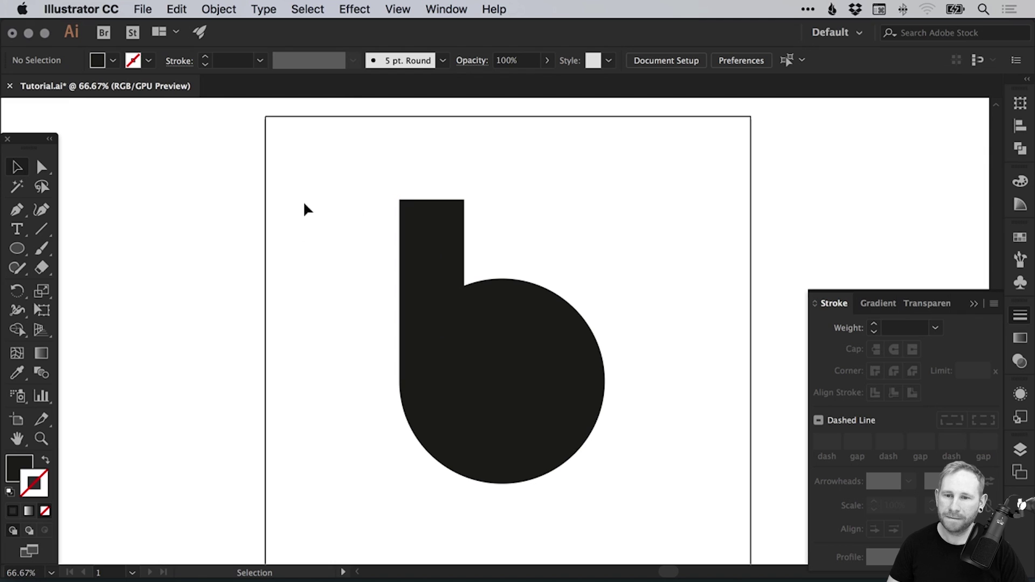
{"action": "left_click", "coordinate": [18, 250]}
{"action": "key", "text": "v"}
{"action": "left_click", "coordinate": [422, 226]}
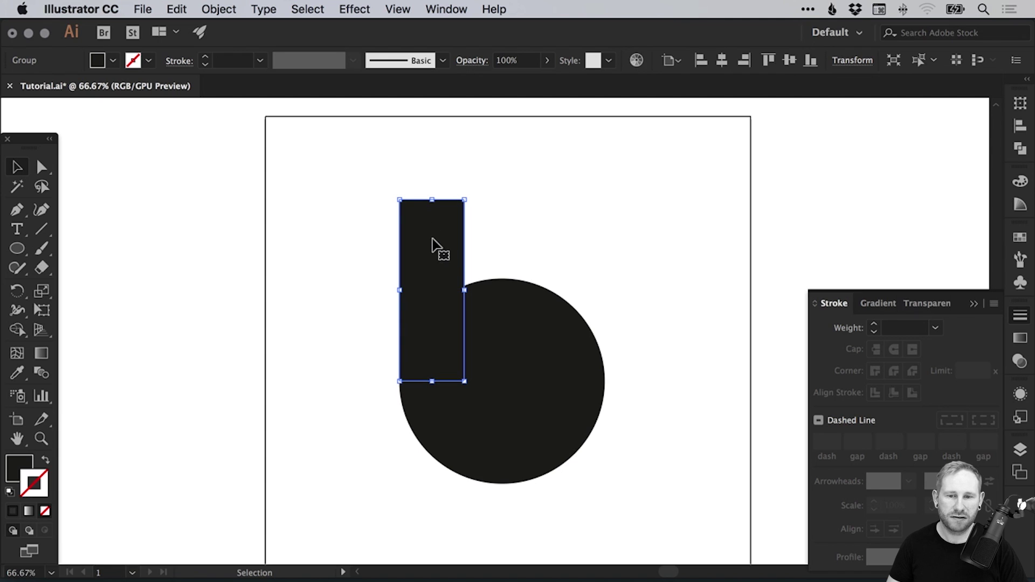
{"action": "left_click", "coordinate": [853, 61]}
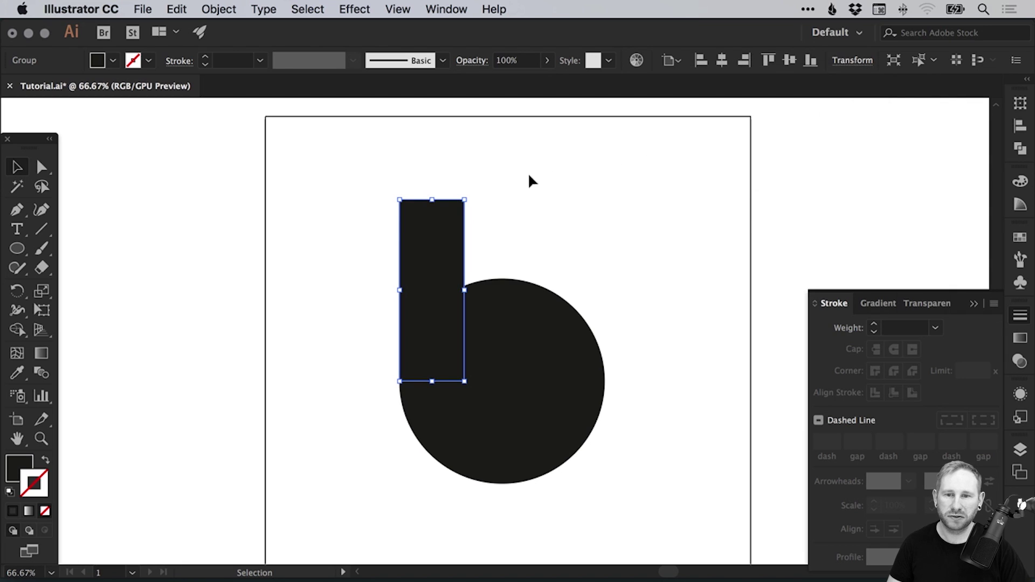
Create a 120 x 120 px circle and centre it on the stem's top
{"action": "left_click", "coordinate": [174, 230]}
{"action": "left_click", "coordinate": [17, 249]}
{"action": "left_click", "coordinate": [572, 157]}
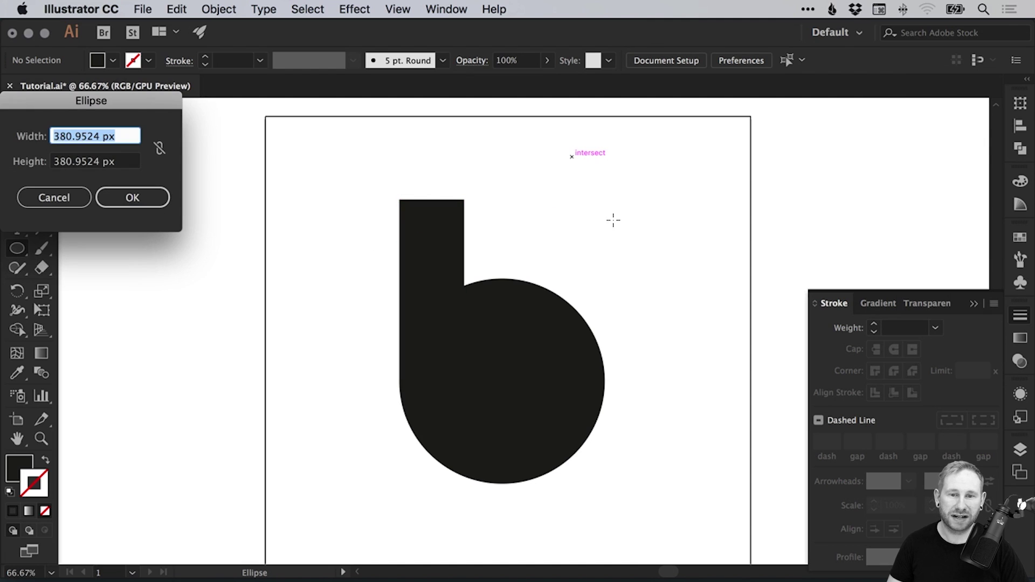
{"action": "left_click_drag", "start_coordinate": [157, 105], "coordinate": [469, 138]}
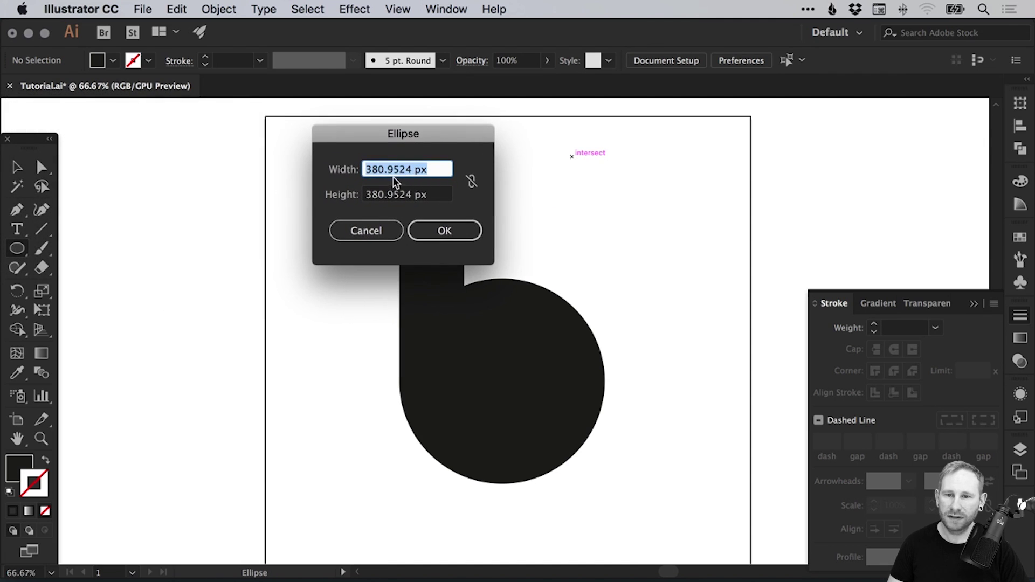
{"action": "type", "text": "120"}
{"action": "key", "text": "Tab"}
{"action": "type", "text": "120"}
{"action": "key", "text": "Return"}
{"action": "key", "text": "v"}
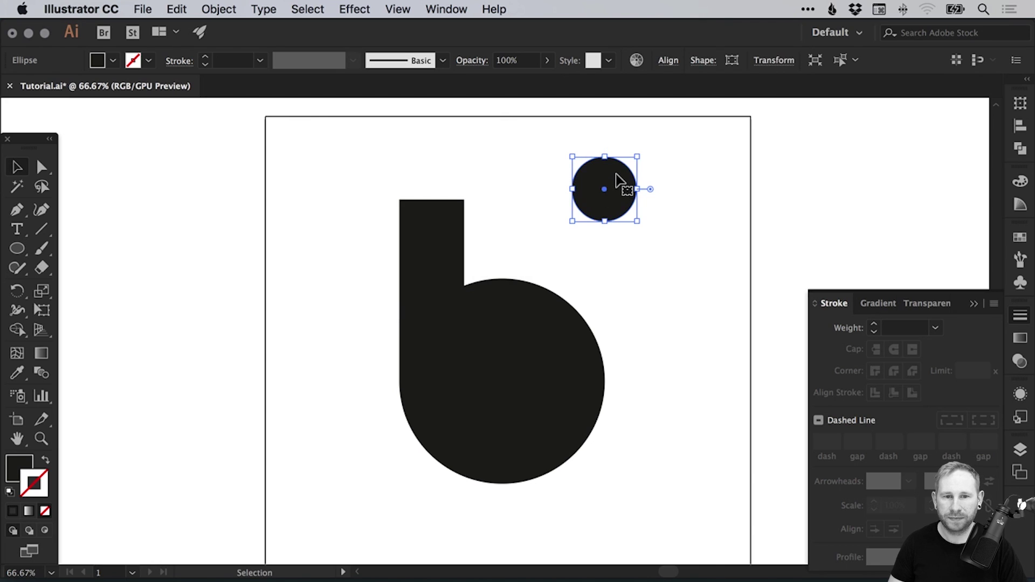
{"action": "left_click_drag", "start_coordinate": [617, 178], "coordinate": [544, 188]}
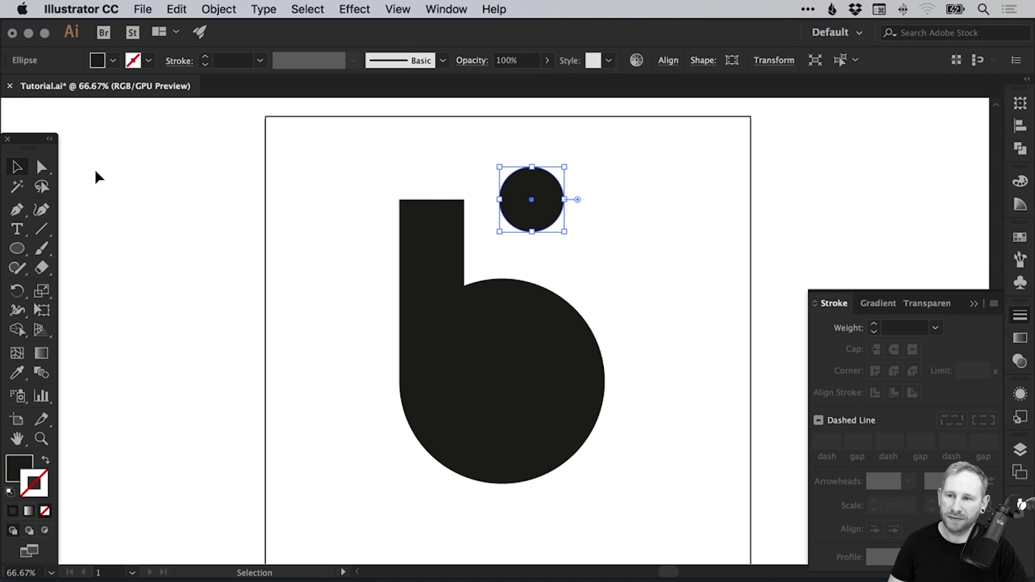
Delete the small circle's bottom anchor point to leave a semicircle
{"action": "left_click", "coordinate": [40, 171]}
{"action": "left_click", "coordinate": [282, 210]}
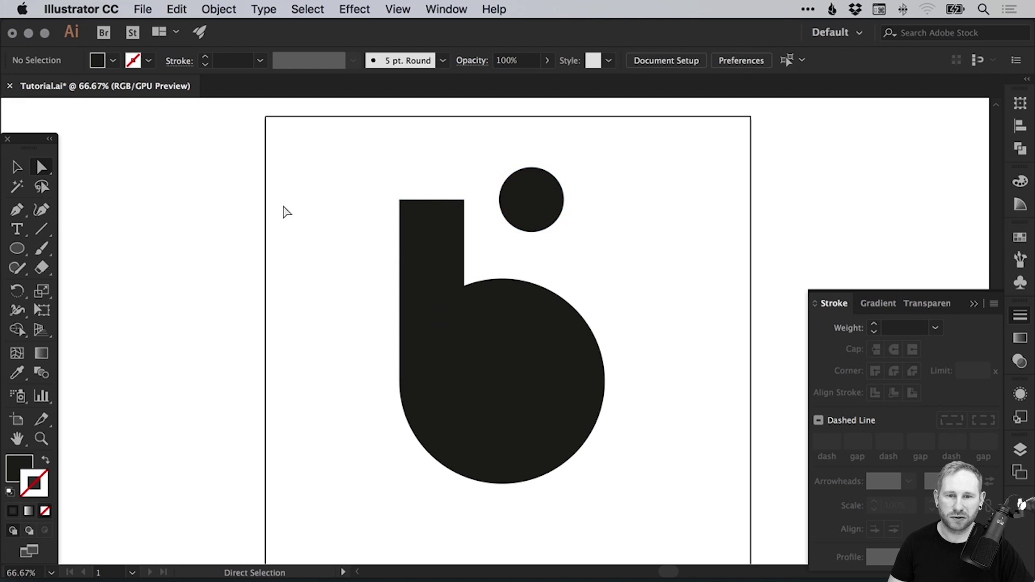
{"action": "left_click", "coordinate": [531, 231]}
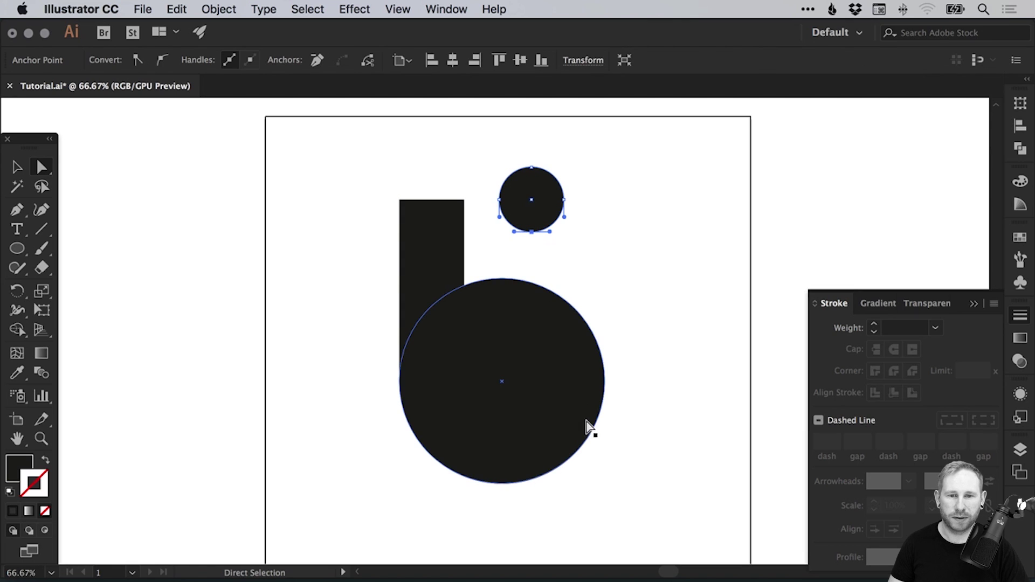
{"action": "key", "text": "Delete"}
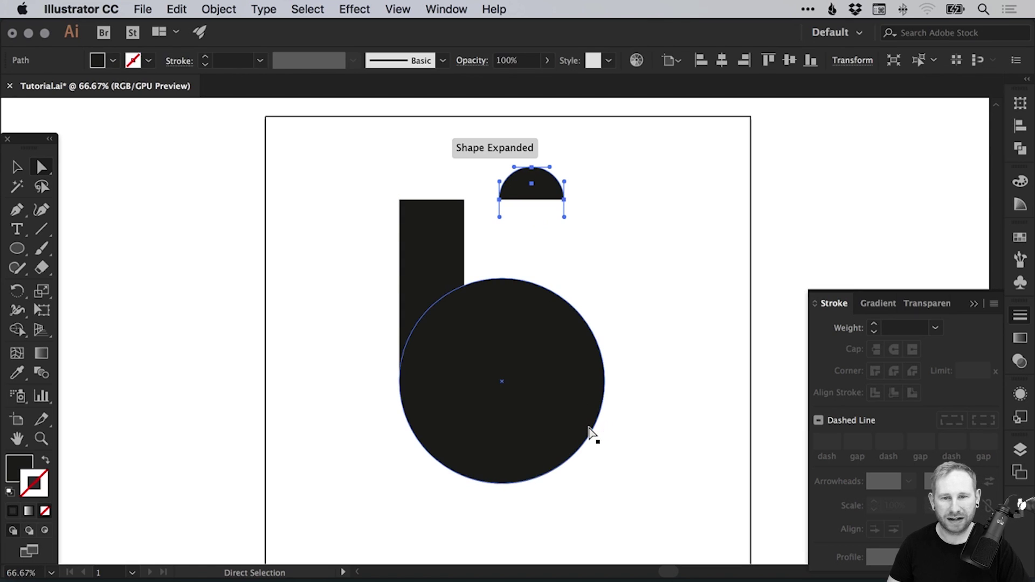
Zoom in and align the semicircle flush with the stem's top edges
{"action": "left_click", "coordinate": [17, 168]}
{"action": "left_click", "coordinate": [261, 238]}
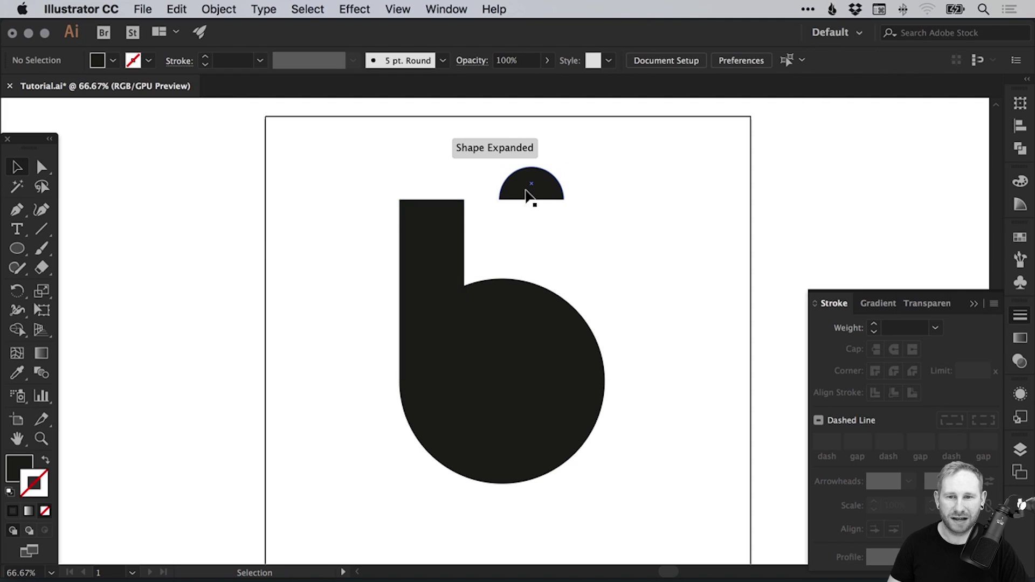
{"action": "left_click_drag", "start_coordinate": [447, 166], "coordinate": [486, 167]}
{"action": "left_click_drag", "start_coordinate": [645, 233], "coordinate": [354, 233]}
{"action": "left_click", "coordinate": [558, 240]}
{"action": "key", "text": "a"}
{"action": "key", "text": "super+minus"}
{"action": "key", "text": "super+minus"}
{"action": "key", "text": "super+minus"}
{"action": "key", "text": "super+minus"}
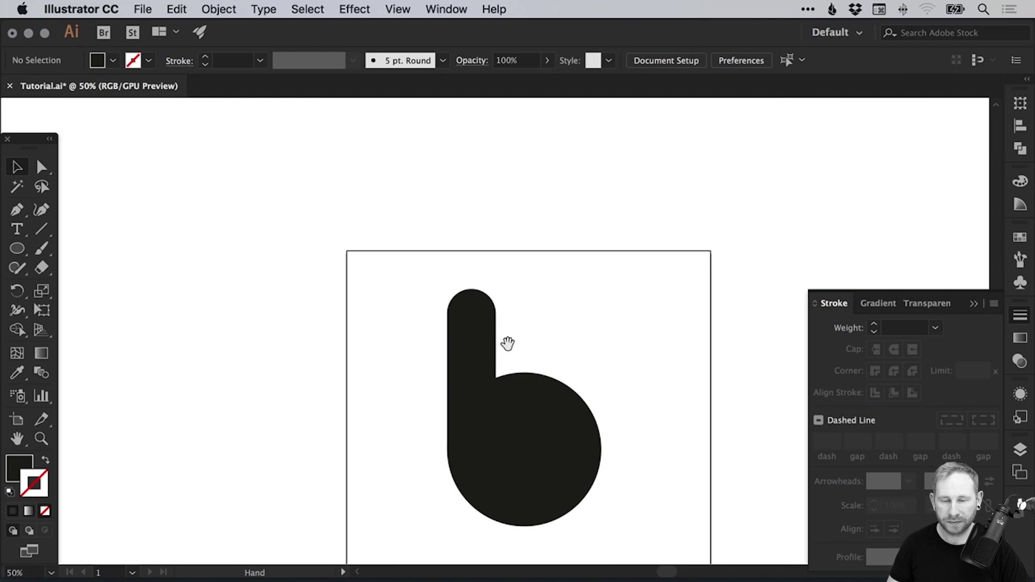
{"action": "left_click_drag", "start_coordinate": [506, 342], "coordinate": [474, 219]}
{"action": "key", "text": "v"}
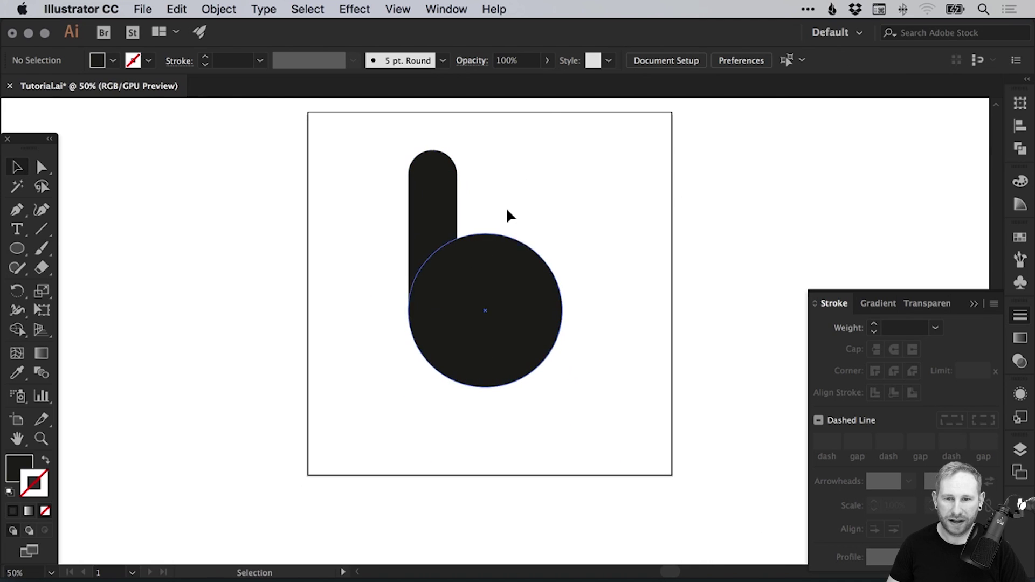
{"action": "key", "text": "a"}
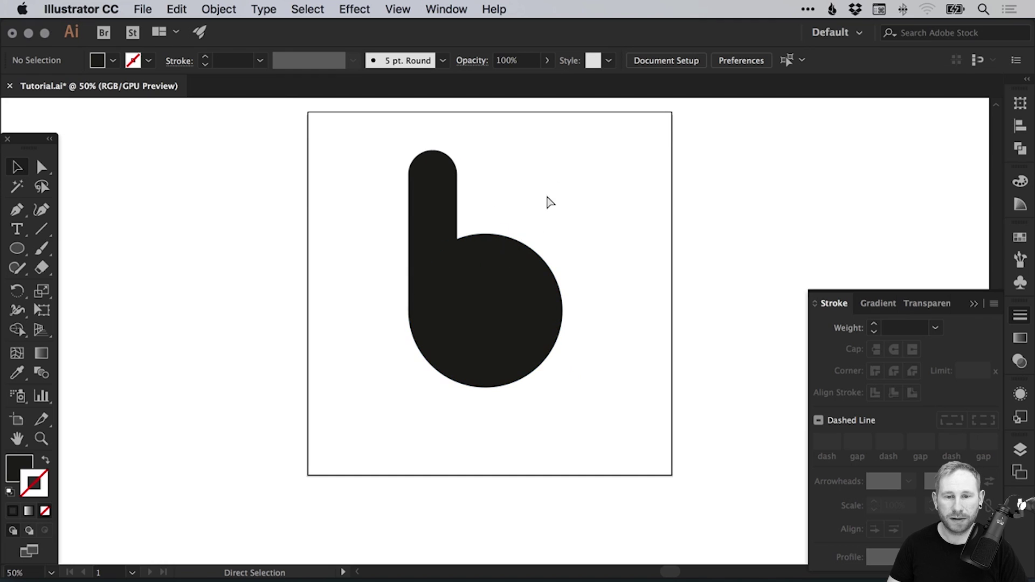
{"action": "key", "text": "super+y"}
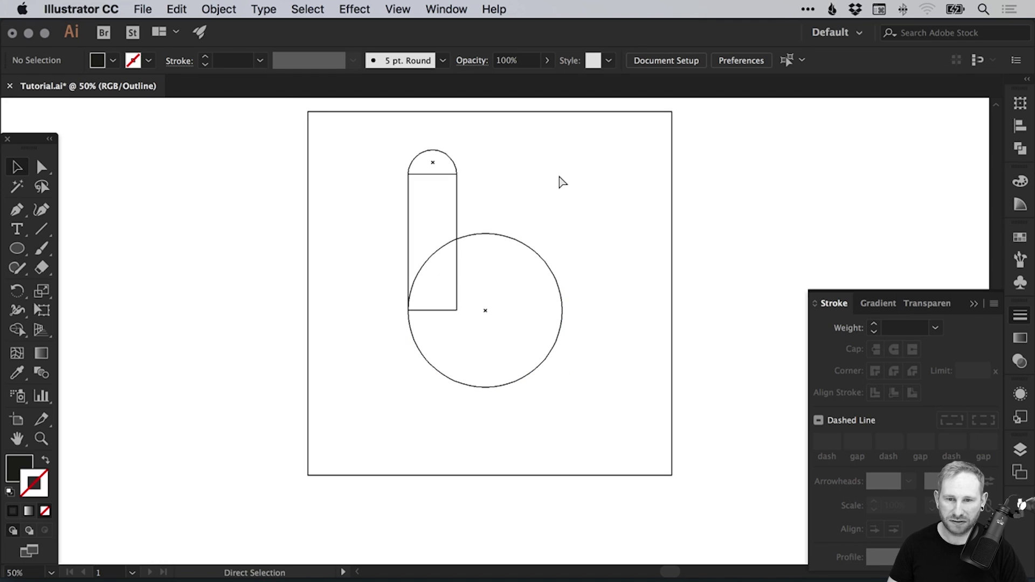
{"action": "key", "text": "super+y"}
{"action": "left_click_drag", "start_coordinate": [448, 284], "coordinate": [140, 298]}
{"action": "key", "text": "super+a"}
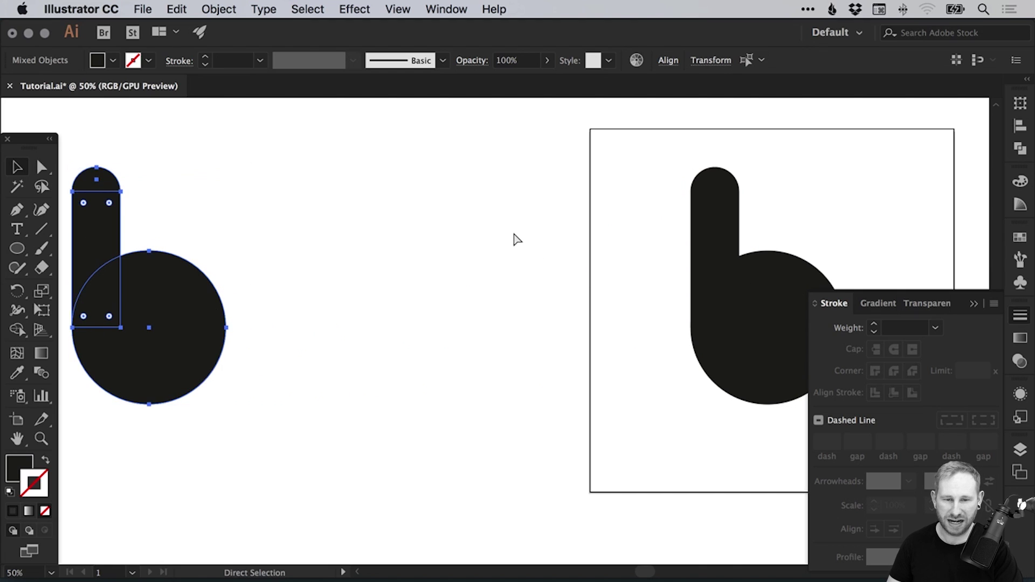
{"action": "key", "text": "super+0"}
{"action": "left_click", "coordinate": [1019, 317]}
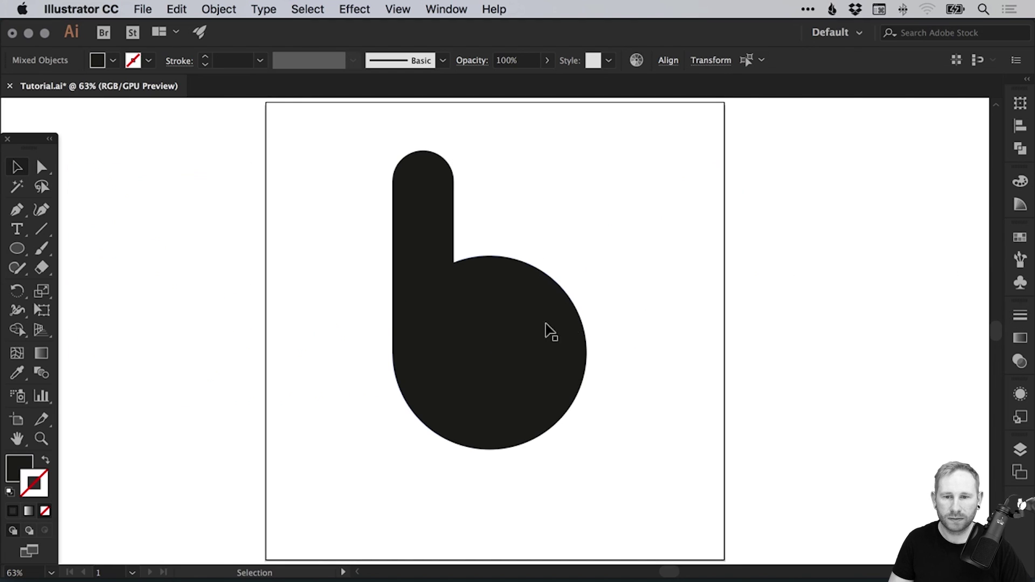
Move the b shape off to the right of the artboard
{"action": "mouse_move", "coordinate": [375, 168]}
{"action": "left_mouse_down"}
{"action": "mouse_move", "coordinate": [547, 406]}
{"action": "mouse_move", "coordinate": [545, 349]}
{"action": "mouse_move", "coordinate": [774, 326]}
{"action": "mouse_move", "coordinate": [904, 326]}
{"action": "left_mouse_up"}
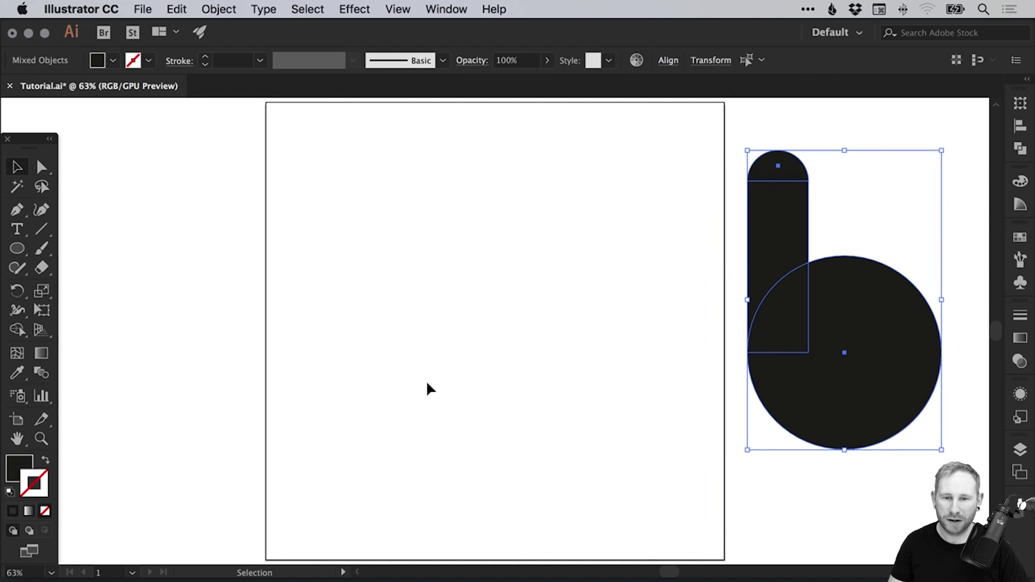
{"action": "left_click", "coordinate": [496, 356]}
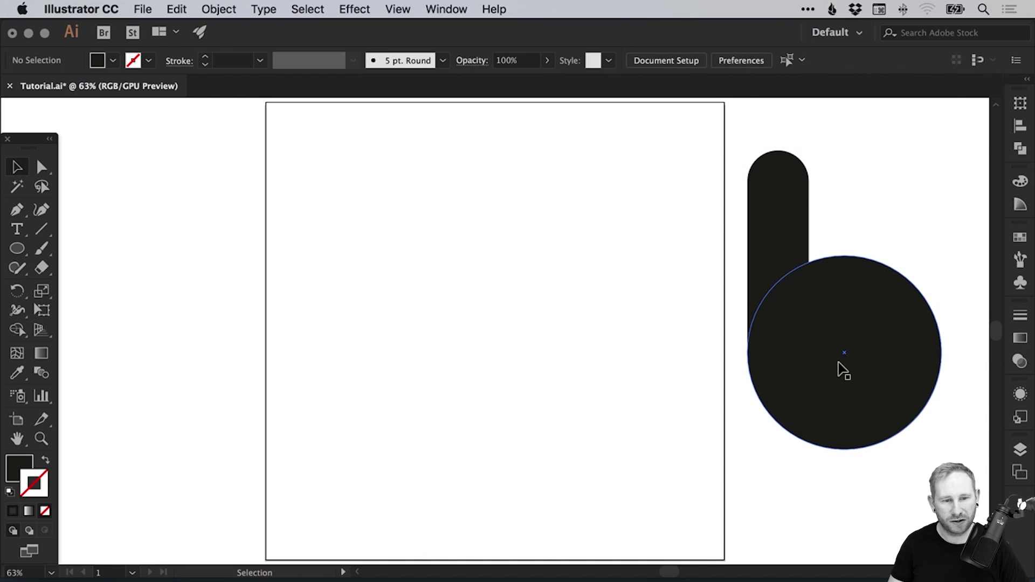
{"action": "left_click", "coordinate": [199, 291]}
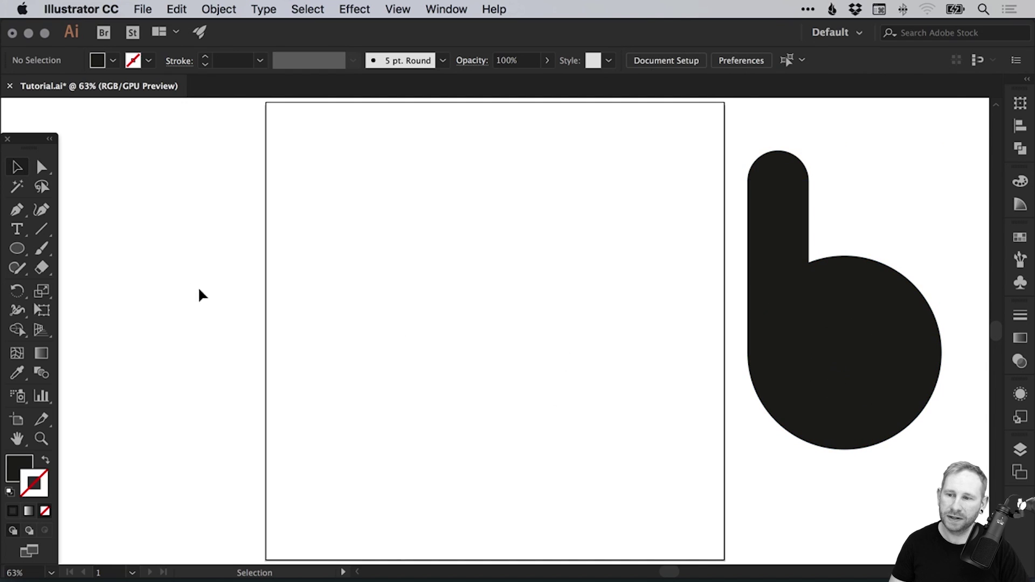
Draw a new circle near the artboard's centre and shrink it slightly
{"action": "left_click", "coordinate": [18, 249]}
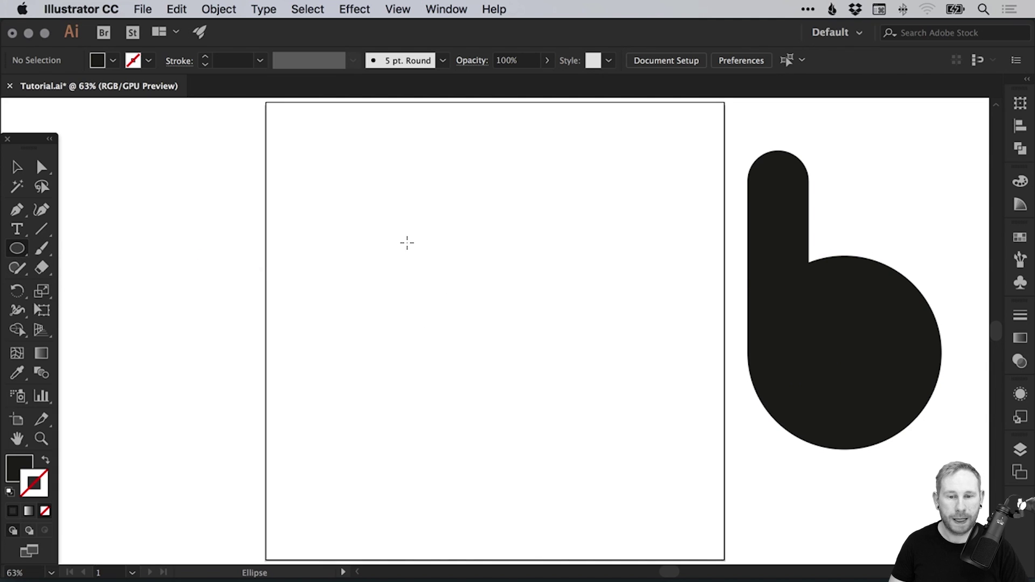
{"action": "left_click_drag", "start_coordinate": [407, 243], "coordinate": [558, 348]}
{"action": "key", "text": "v"}
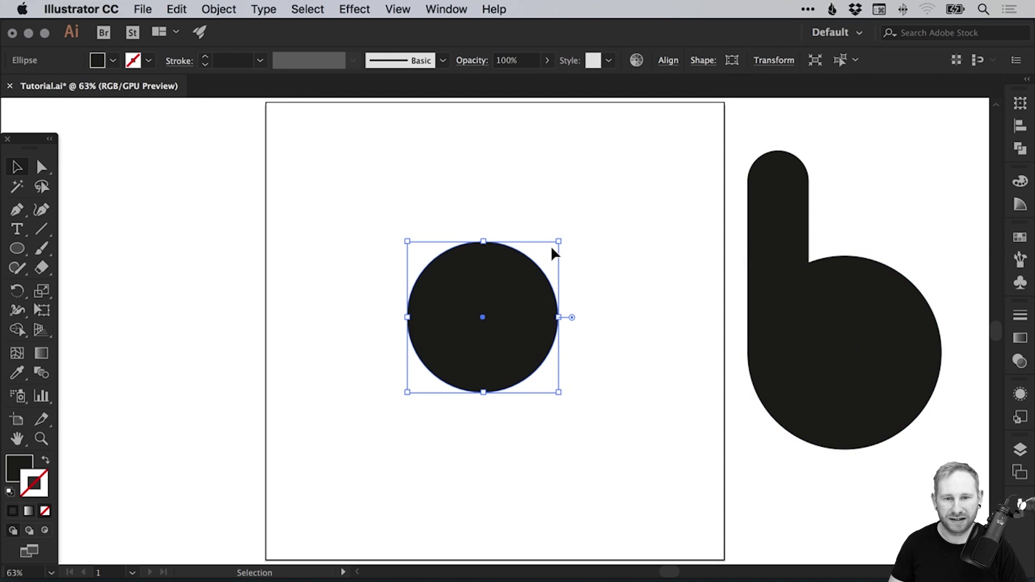
{"action": "left_click_drag", "start_coordinate": [559, 242], "coordinate": [544, 256]}
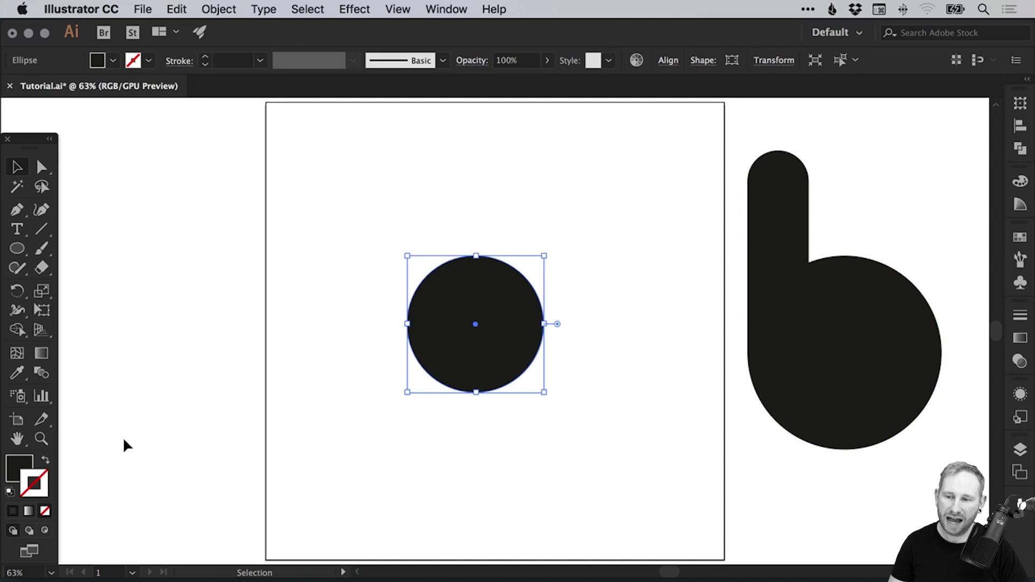
Swap fill and stroke, raise the stroke weight to 26 pt, and shrink the ring slightly
{"action": "left_click", "coordinate": [32, 474]}
{"action": "key", "text": "shift+x"}
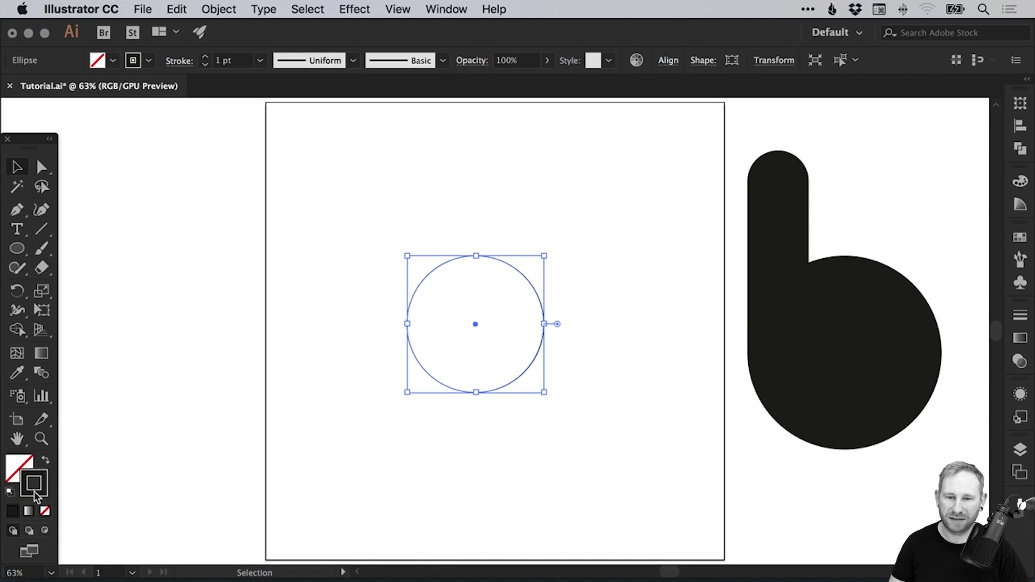
{"action": "left_click", "coordinate": [1020, 315]}
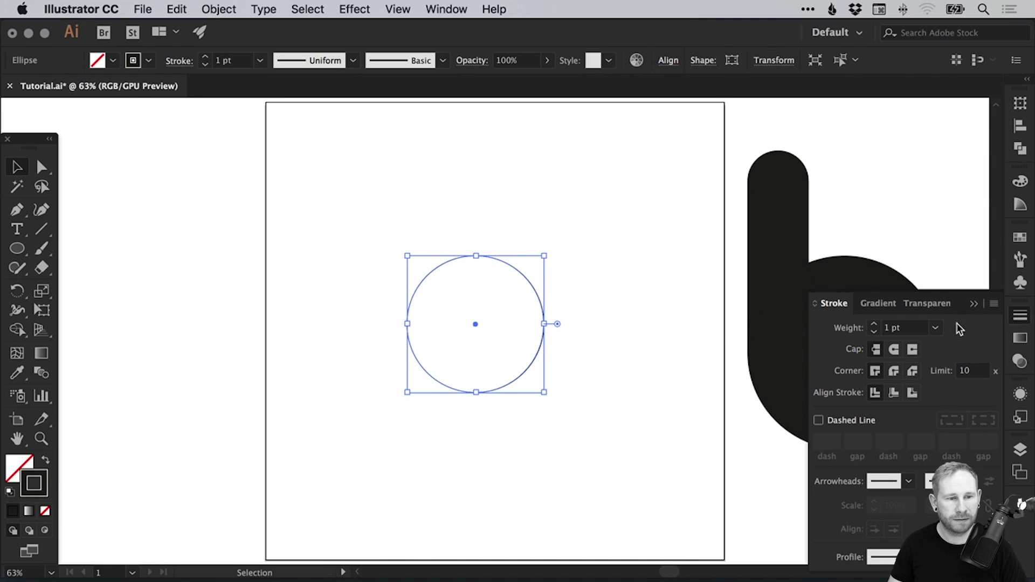
{"action": "left_click", "coordinate": [875, 326]}
{"action": "left_click", "coordinate": [875, 326]}
{"action": "left_click", "coordinate": [875, 325]}
{"action": "left_click", "coordinate": [875, 325]}
{"action": "left_click", "coordinate": [875, 326]}
{"action": "left_click", "coordinate": [874, 326]}
{"action": "left_click", "coordinate": [875, 326]}
{"action": "left_click", "coordinate": [874, 326]}
{"action": "left_click", "coordinate": [875, 326]}
{"action": "left_click", "coordinate": [875, 326]}
{"action": "left_click", "coordinate": [875, 326]}
{"action": "left_click", "coordinate": [875, 325]}
{"action": "left_click", "coordinate": [875, 325]}
{"action": "left_click", "coordinate": [875, 326]}
{"action": "left_click", "coordinate": [875, 326]}
{"action": "left_click", "coordinate": [875, 326]}
{"action": "left_click", "coordinate": [875, 325]}
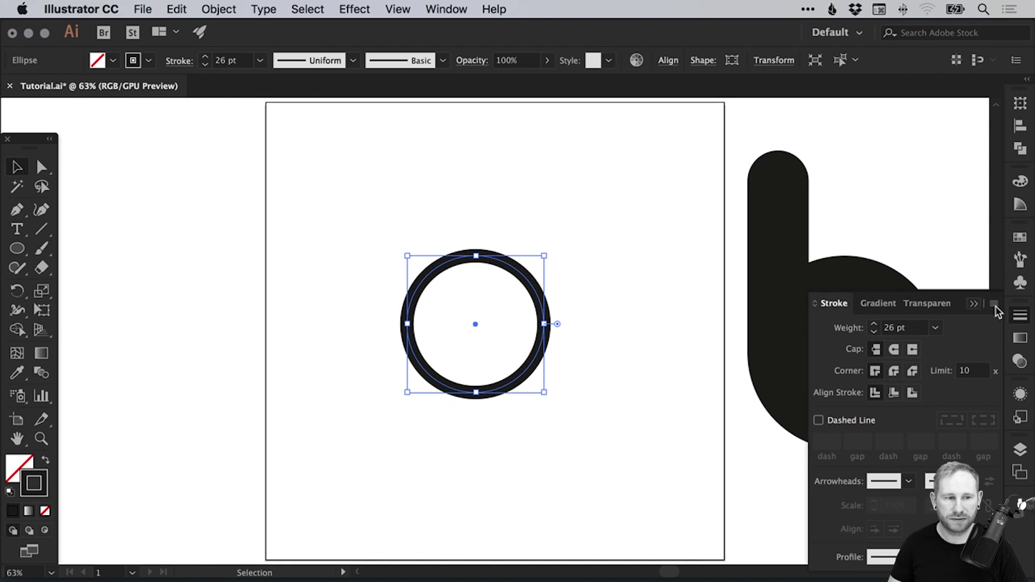
{"action": "left_click", "coordinate": [1020, 316]}
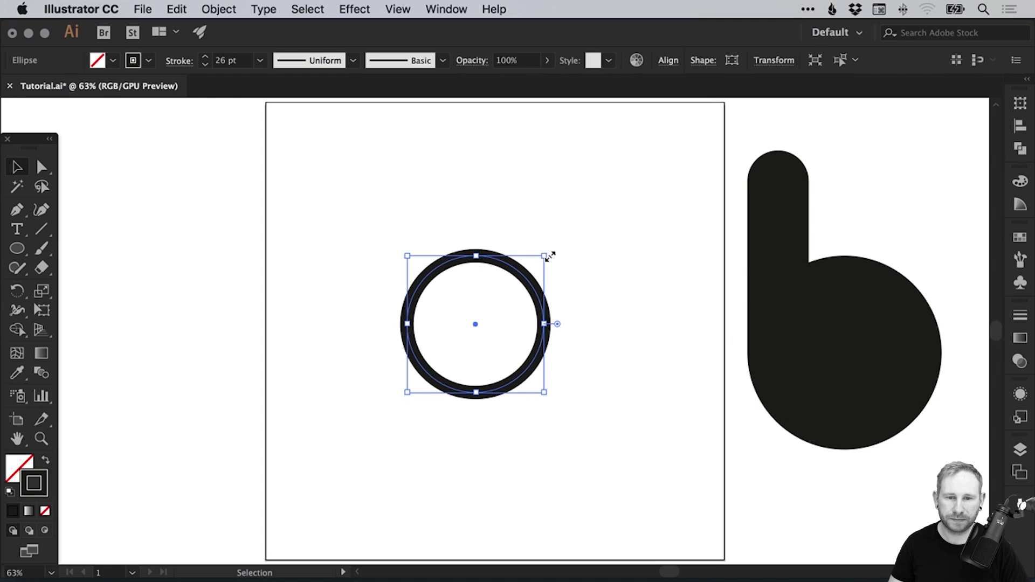
{"action": "left_click_drag", "start_coordinate": [550, 257], "coordinate": [605, 295]}
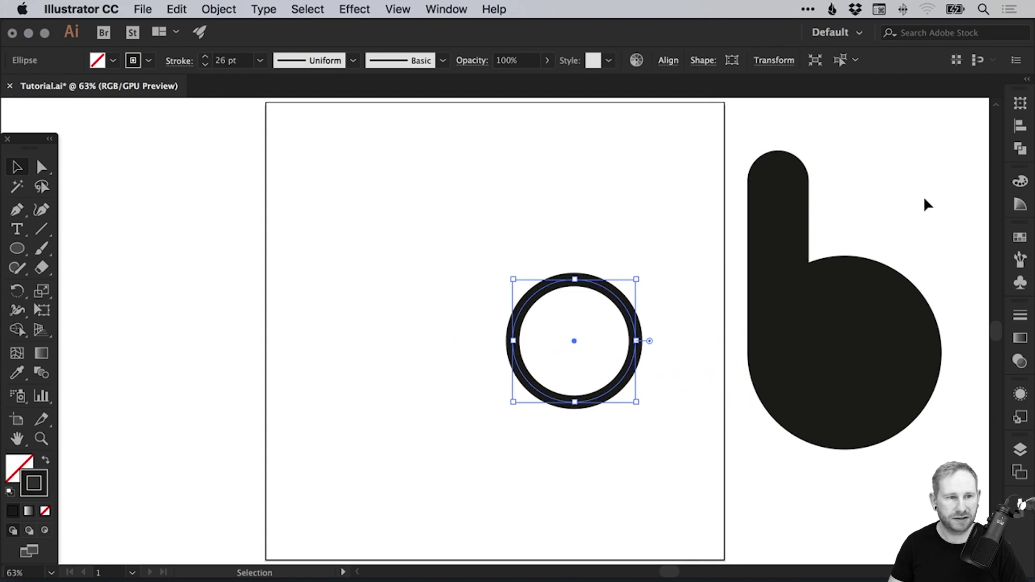
Give the ring a white stroke and move it into the bowl of the b
{"action": "left_click", "coordinate": [1020, 238]}
{"action": "left_click", "coordinate": [842, 280]}
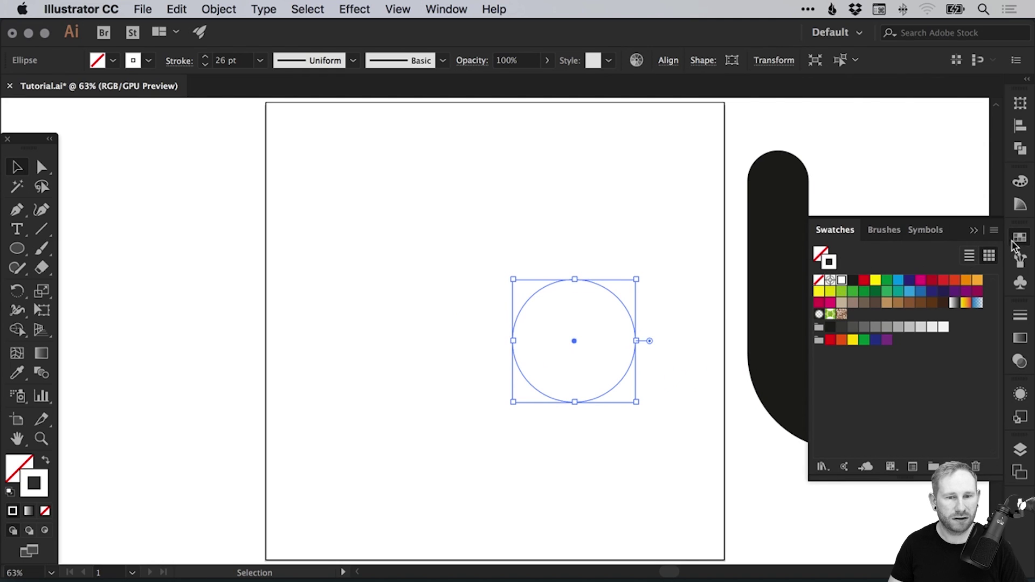
{"action": "left_click", "coordinate": [1020, 239]}
{"action": "left_click_drag", "start_coordinate": [623, 307], "coordinate": [897, 299]}
{"action": "left_click", "coordinate": [634, 357]}
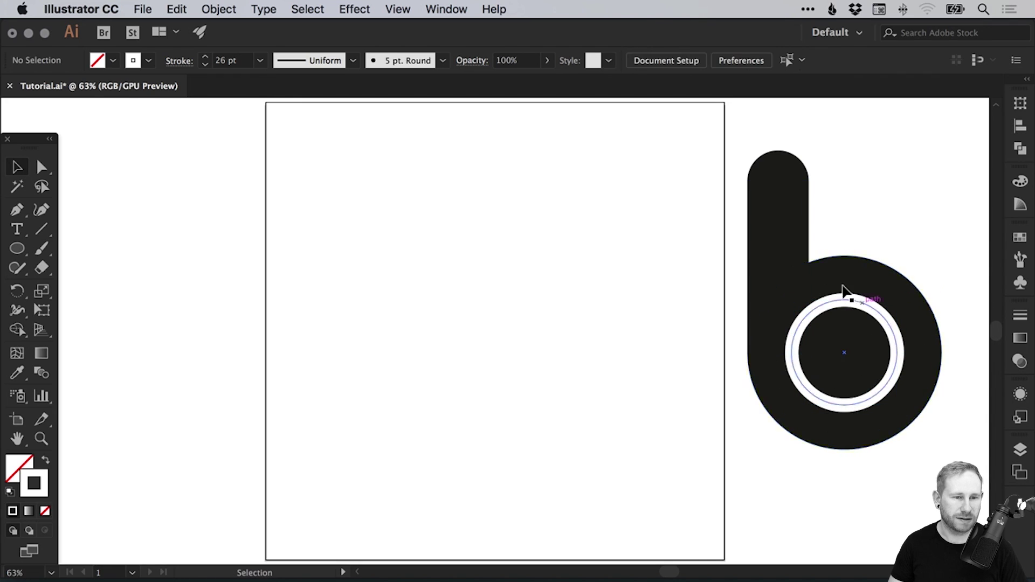
Resize the white ring around its centre so it fits inside the bowl
{"action": "left_click", "coordinate": [877, 317]}
{"action": "left_click_drag", "start_coordinate": [898, 300], "coordinate": [906, 291]}
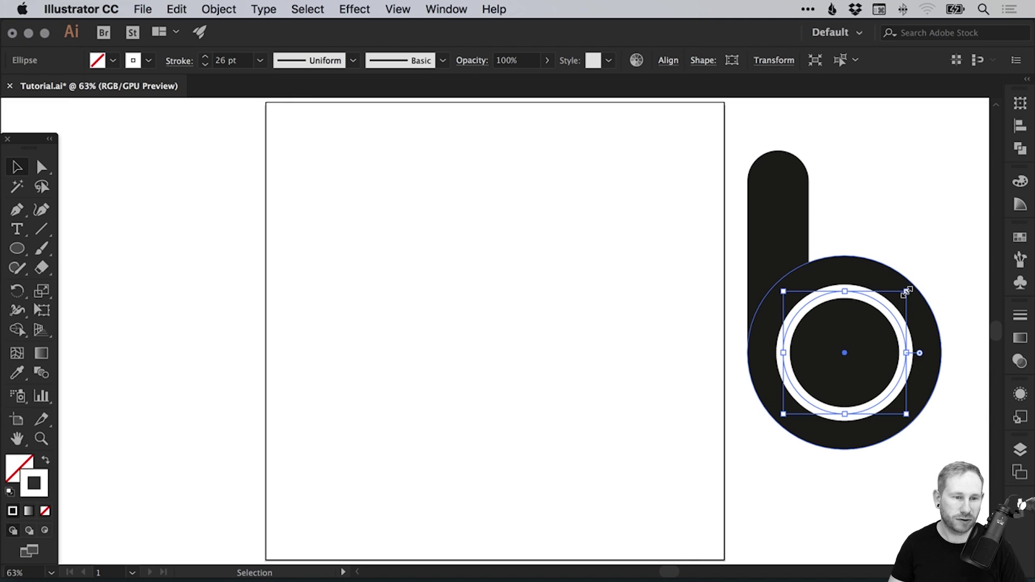
{"action": "mouse_move", "coordinate": [906, 291]}
{"action": "left_mouse_down"}
{"action": "mouse_move", "coordinate": [901, 319]}
{"action": "mouse_move", "coordinate": [932, 231]}
{"action": "mouse_move", "coordinate": [921, 264]}
{"action": "mouse_move", "coordinate": [881, 310]}
{"action": "mouse_move", "coordinate": [904, 293]}
{"action": "left_mouse_up"}
{"action": "key", "text": "super+shift+a"}
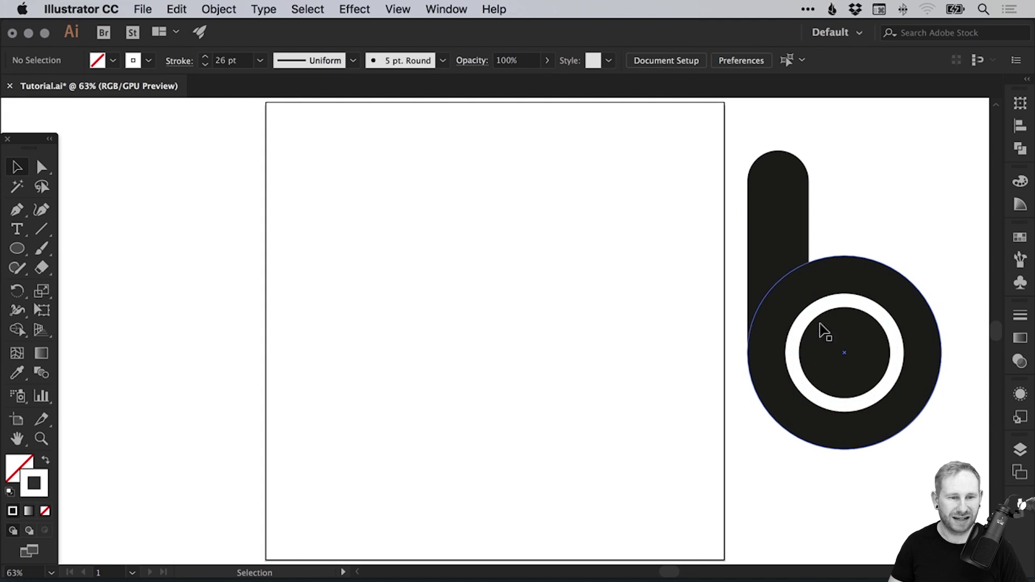
{"action": "left_click", "coordinate": [886, 318]}
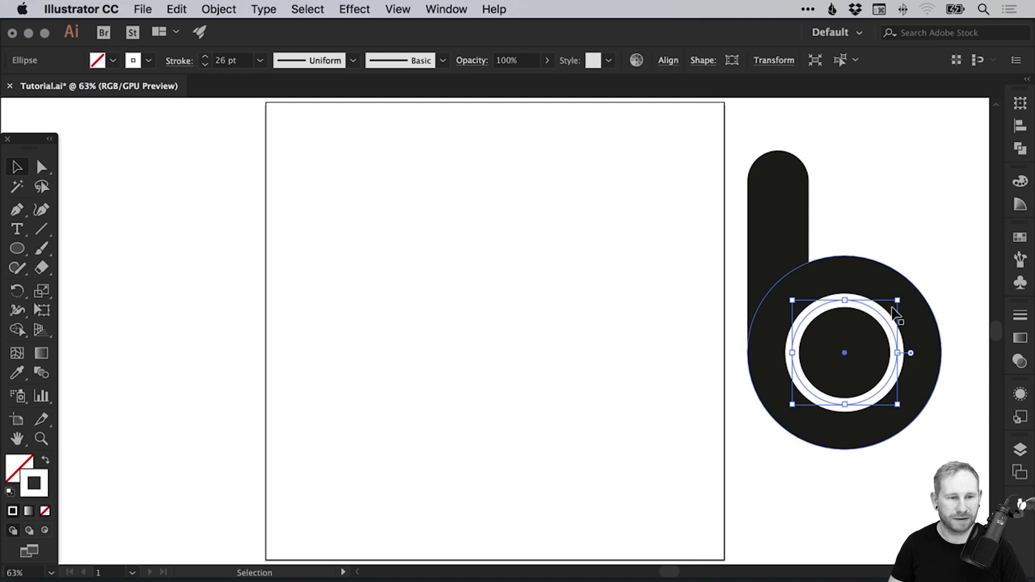
{"action": "left_click_drag", "start_coordinate": [903, 295], "coordinate": [894, 306]}
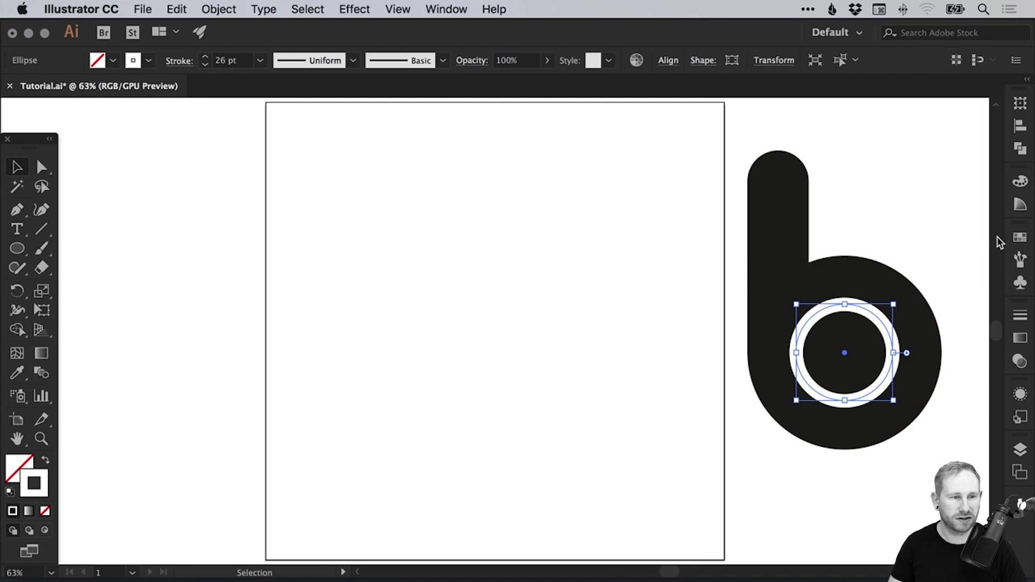
{"action": "left_click", "coordinate": [1021, 238]}
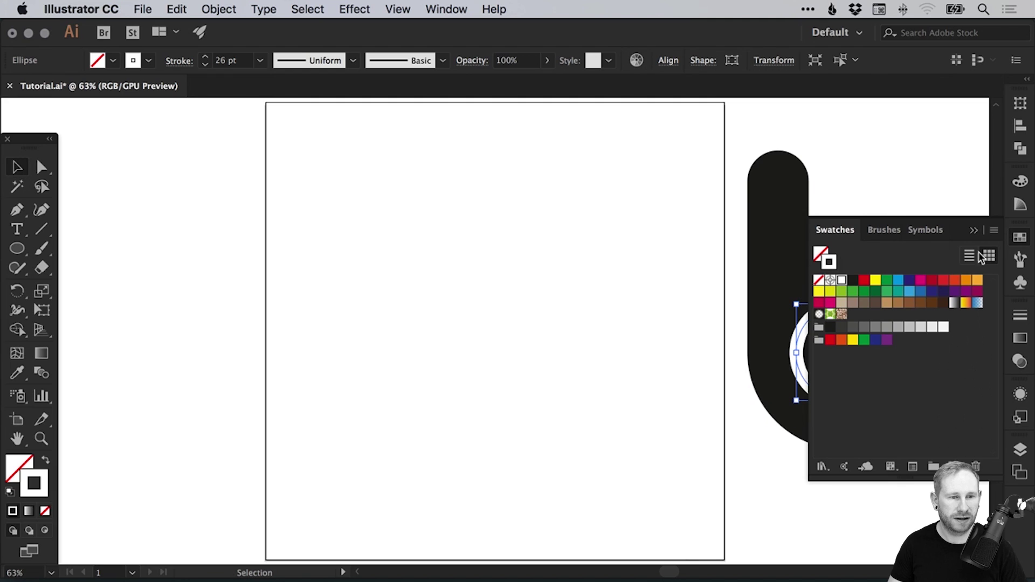
Give the ring a CMYK Red stroke and move it straight left onto the artboard
{"action": "left_click", "coordinate": [864, 280]}
{"action": "key", "text": "super+shift+a"}
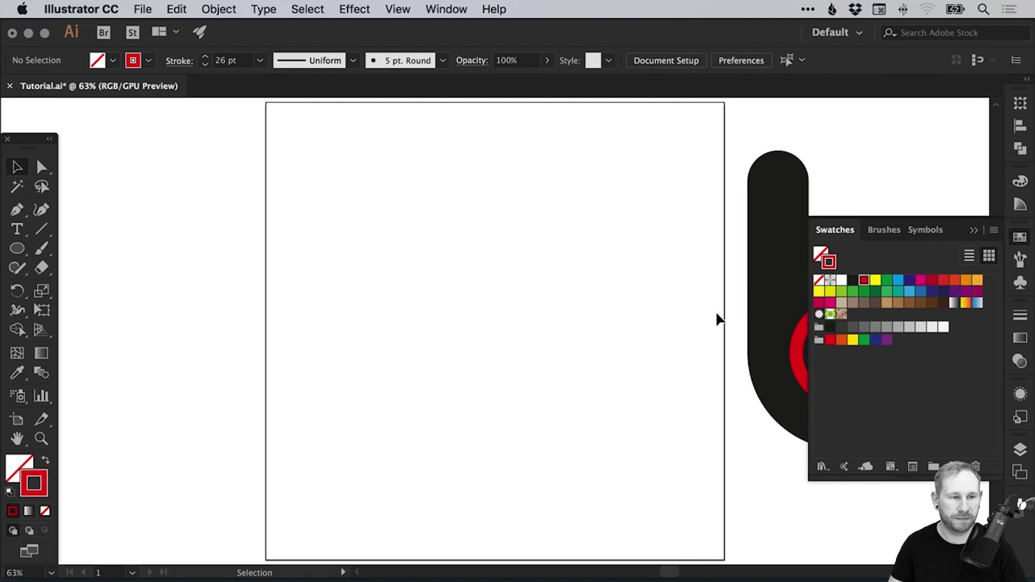
{"action": "left_click", "coordinate": [1020, 237]}
{"action": "left_click_drag", "start_coordinate": [844, 306], "coordinate": [496, 333]}
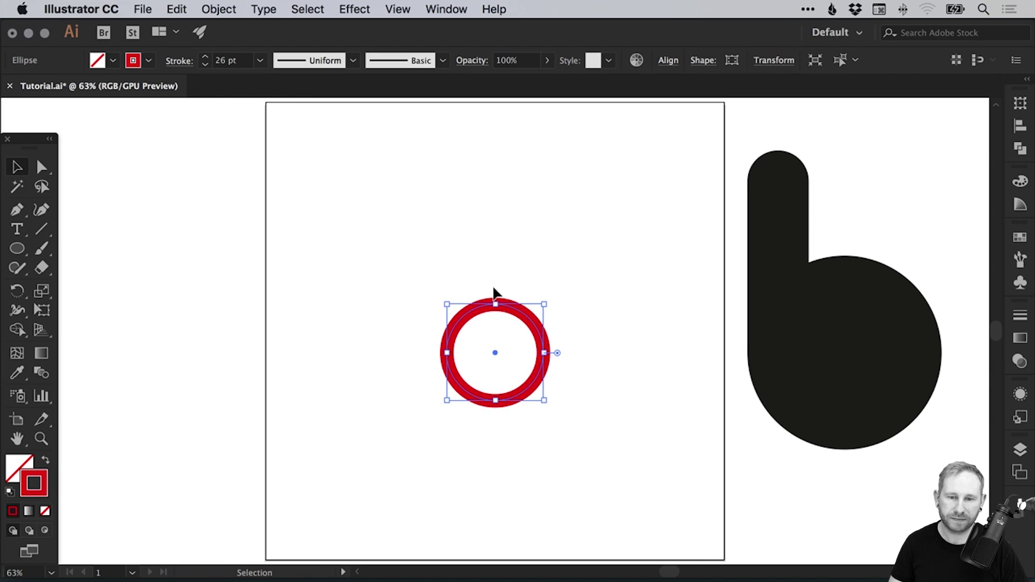
Draw a short vertical line above the red ring for the power symbol
{"action": "left_click", "coordinate": [37, 230]}
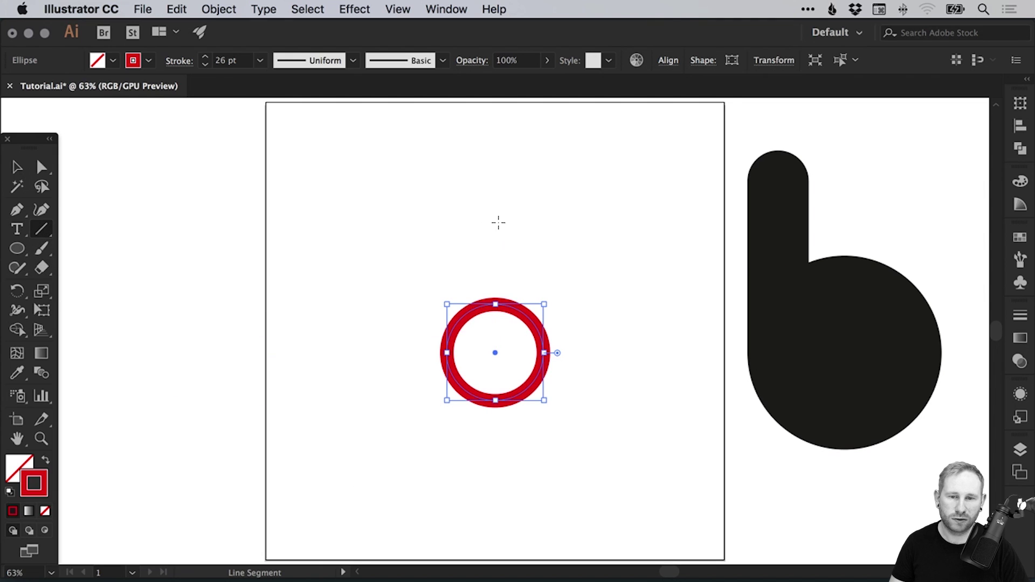
{"action": "left_click_drag", "start_coordinate": [494, 206], "coordinate": [496, 249]}
{"action": "key", "text": "v"}
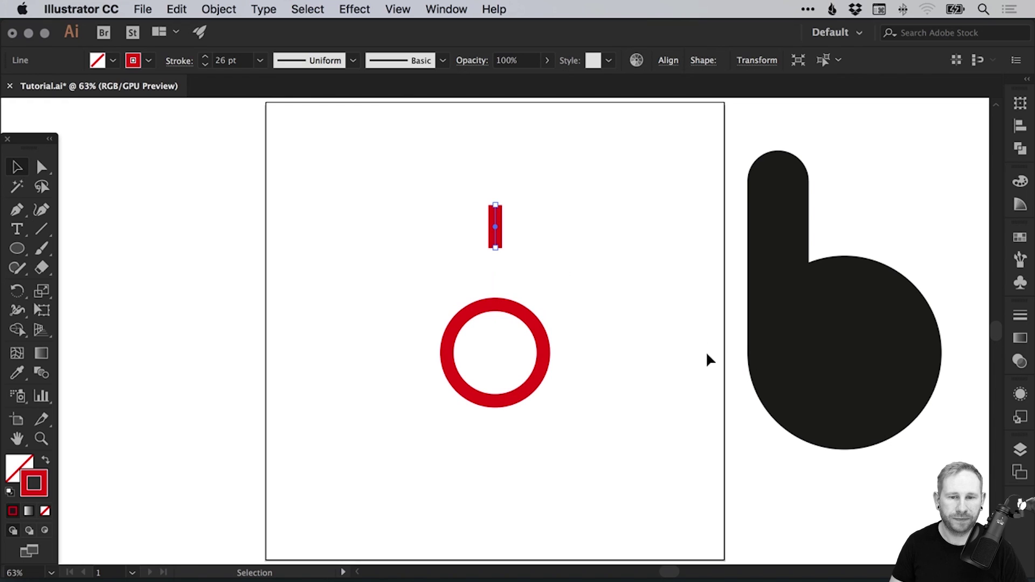
Horizontally centre the line over the ring, then move it down just above the ring
{"action": "left_click_drag", "start_coordinate": [443, 213], "coordinate": [526, 368]}
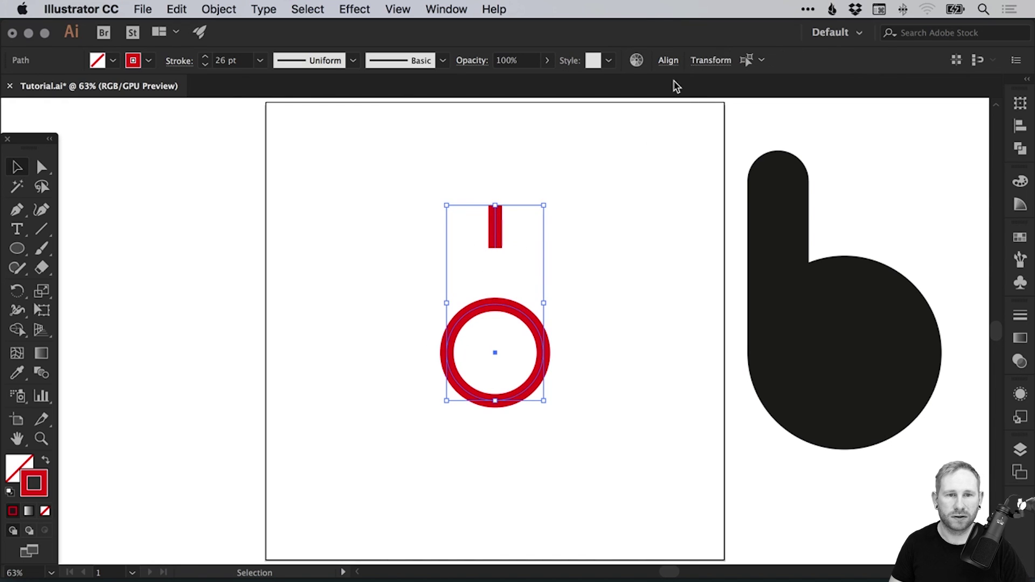
{"action": "left_click", "coordinate": [669, 61]}
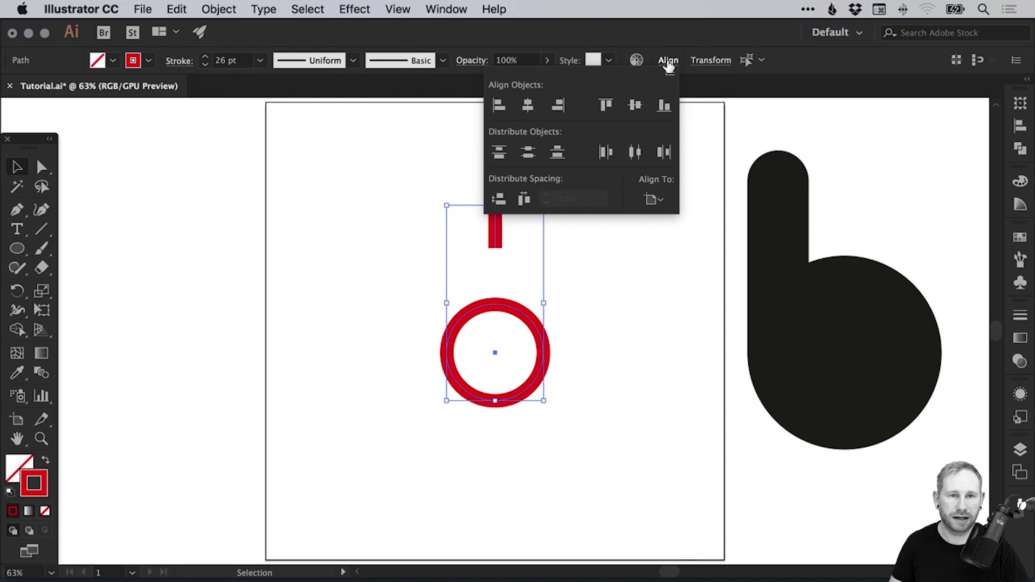
{"action": "left_click", "coordinate": [528, 106]}
{"action": "left_click", "coordinate": [386, 270]}
{"action": "left_click", "coordinate": [531, 249]}
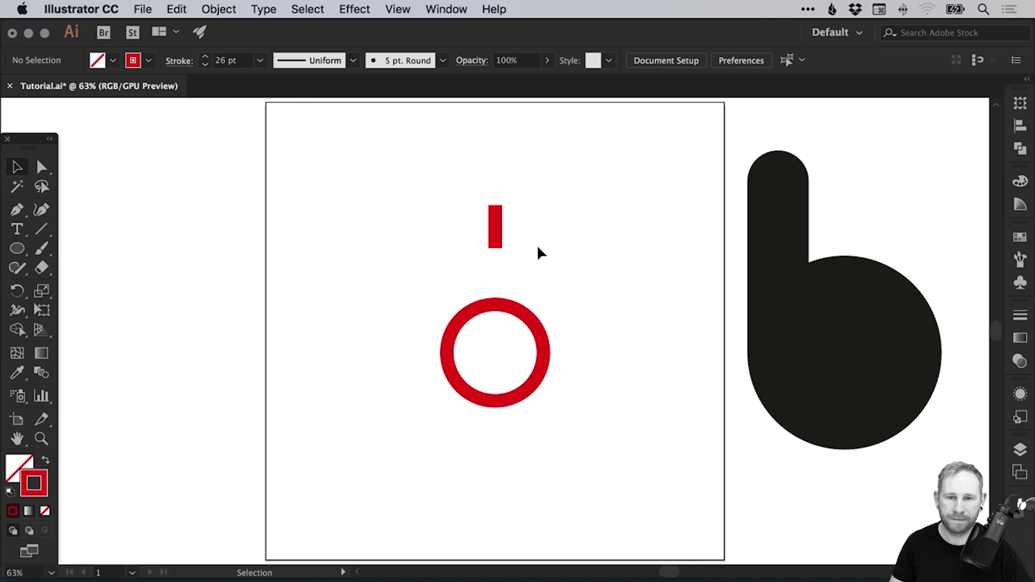
{"action": "left_click_drag", "start_coordinate": [495, 225], "coordinate": [496, 263]}
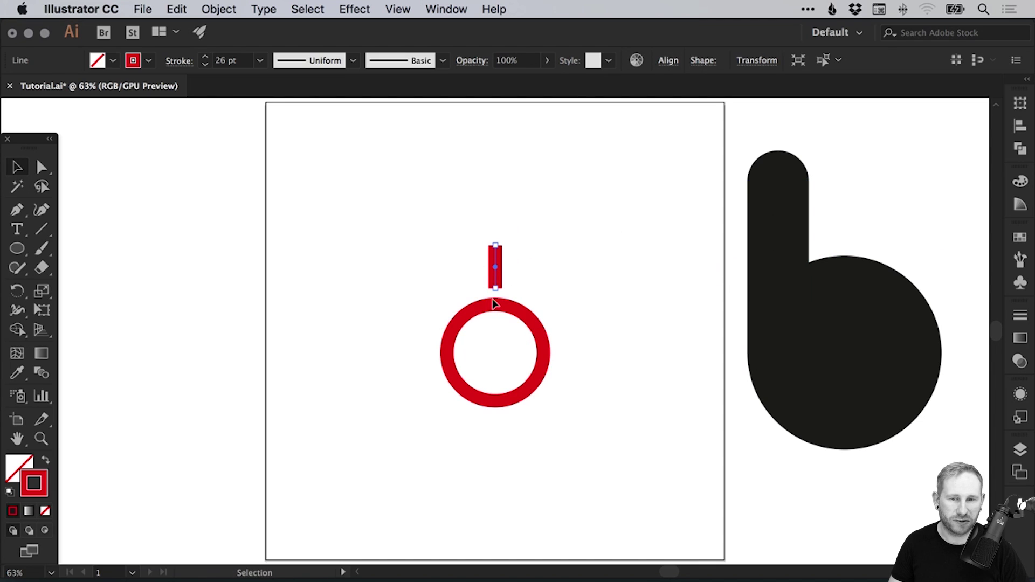
Give the red vertical bar round caps in the Stroke panel
{"action": "scroll", "coordinate": [504, 288], "scroll_direction": "up", "scroll_amount": 5}
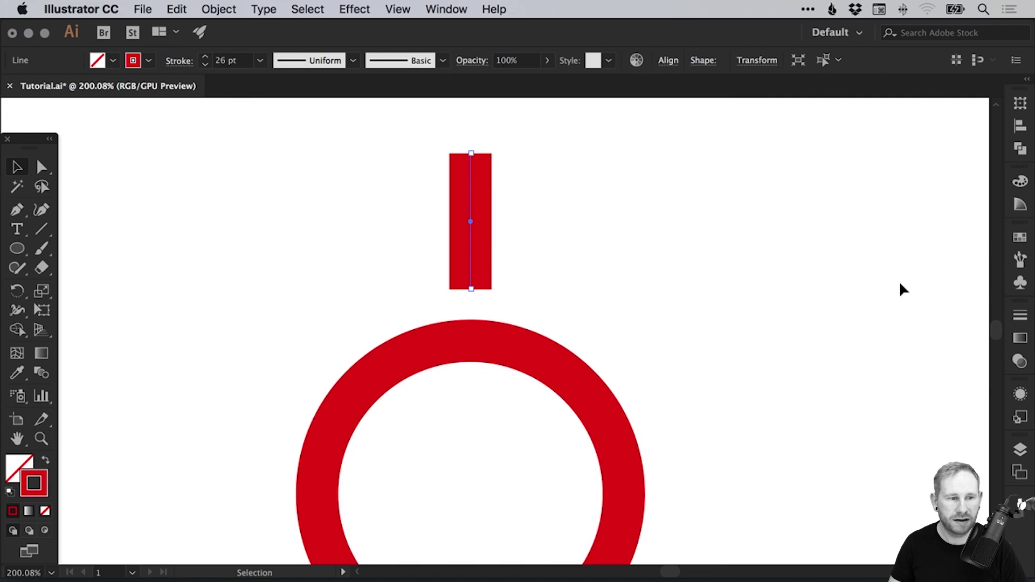
{"action": "left_click", "coordinate": [1021, 315]}
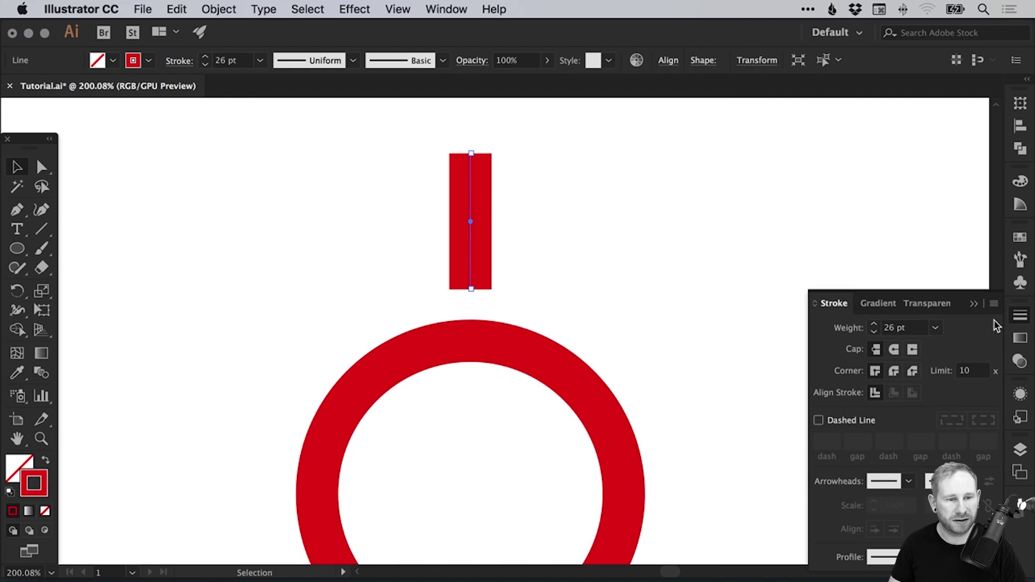
{"action": "left_click", "coordinate": [894, 349]}
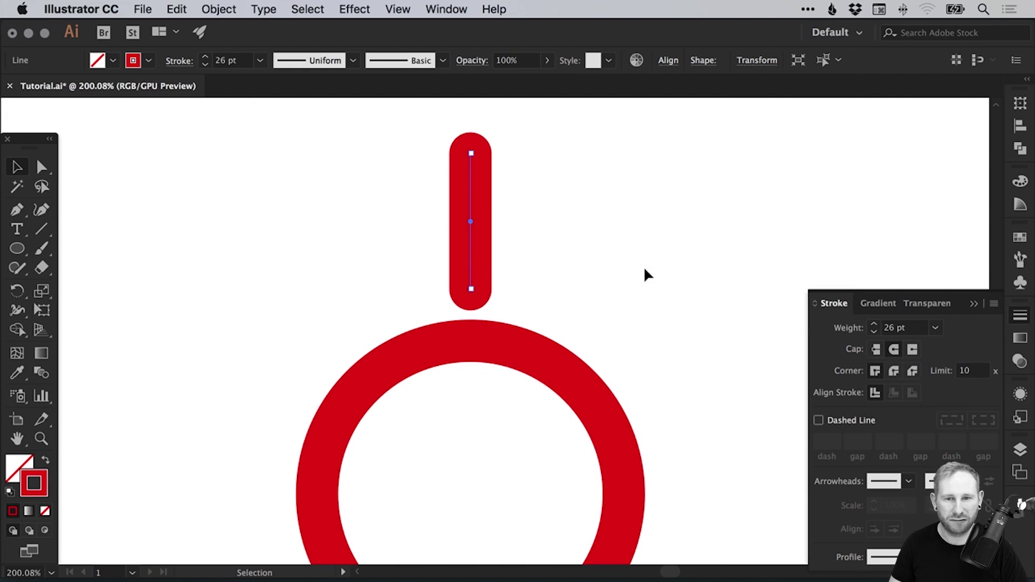
{"action": "left_click", "coordinate": [1021, 315]}
{"action": "left_click", "coordinate": [747, 253]}
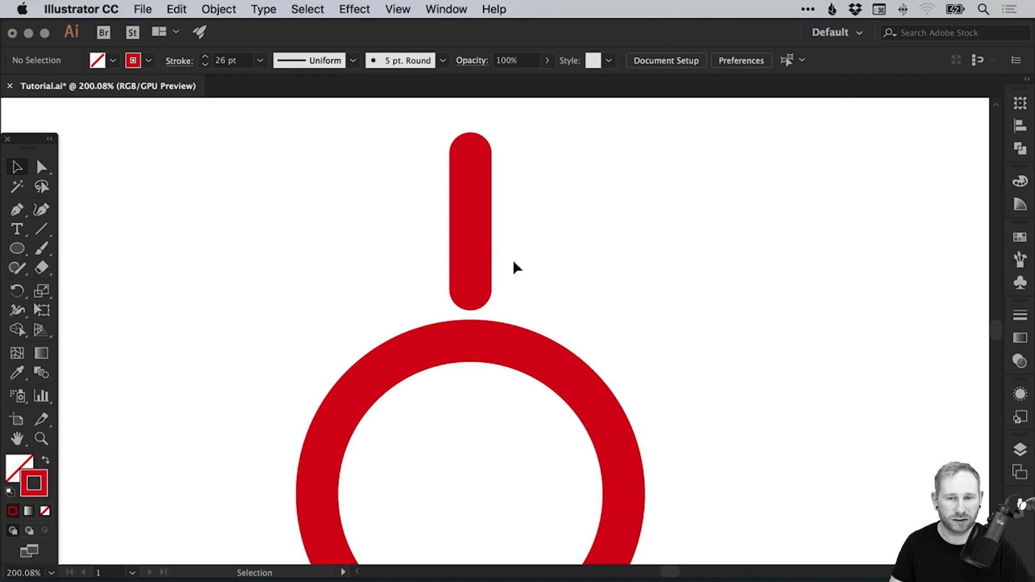
Lower the bar onto the ring's top and drag its bottom anchor down to lengthen it
{"action": "scroll", "coordinate": [488, 183], "scroll_direction": "down", "scroll_amount": 3}
{"action": "scroll", "coordinate": [488, 184], "scroll_direction": "left", "scroll_amount": 1}
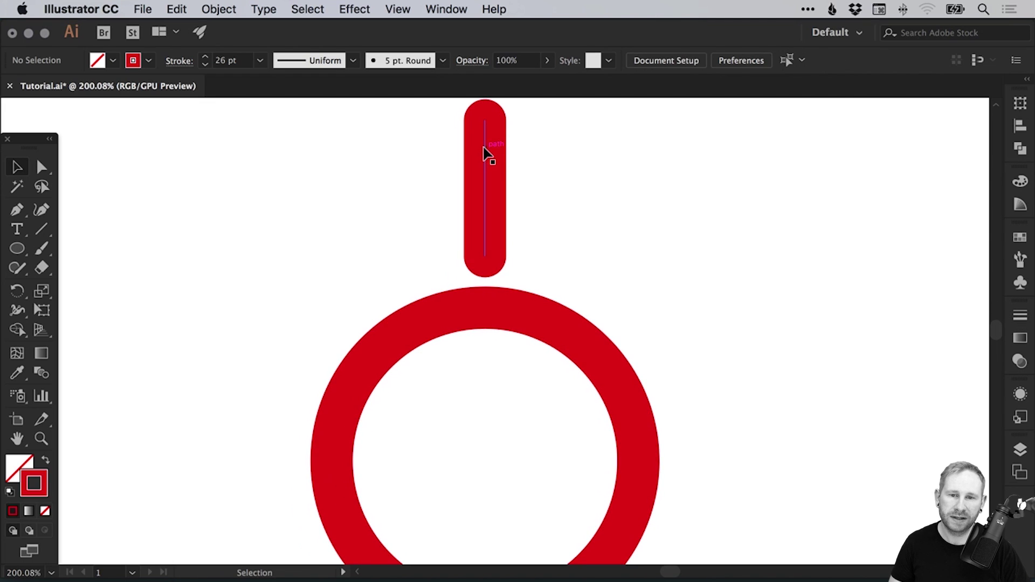
{"action": "left_click_drag", "start_coordinate": [486, 156], "coordinate": [505, 276]}
{"action": "left_click_drag", "start_coordinate": [571, 272], "coordinate": [563, 220]}
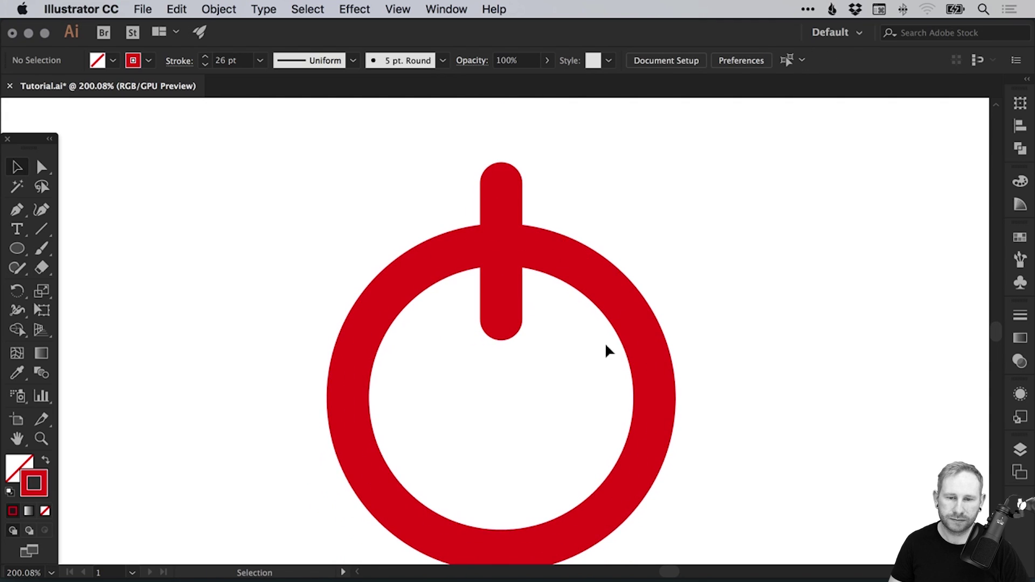
{"action": "left_click", "coordinate": [41, 166]}
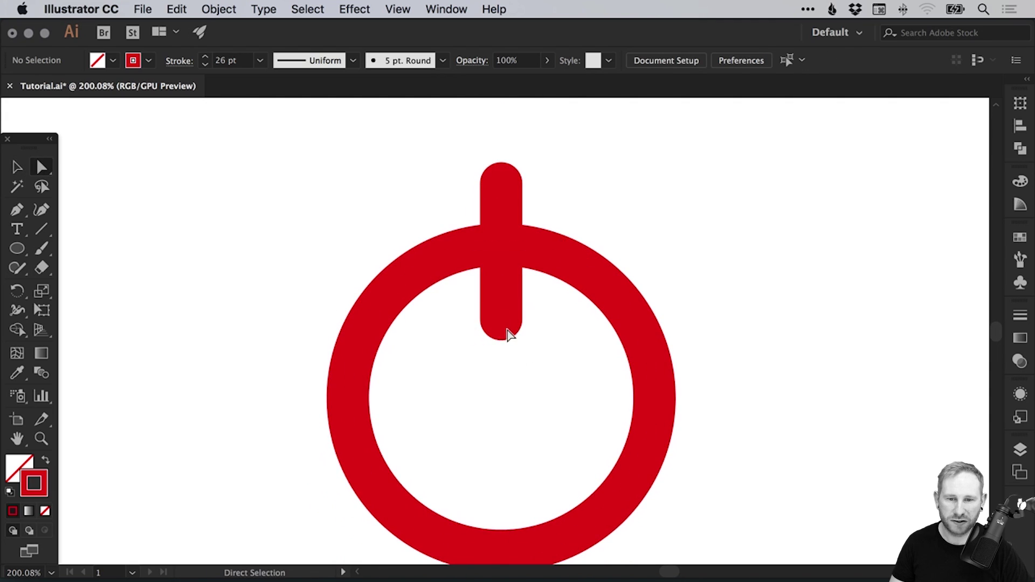
{"action": "left_click_drag", "start_coordinate": [507, 330], "coordinate": [503, 358]}
{"action": "key", "text": "v"}
{"action": "left_click", "coordinate": [646, 182]}
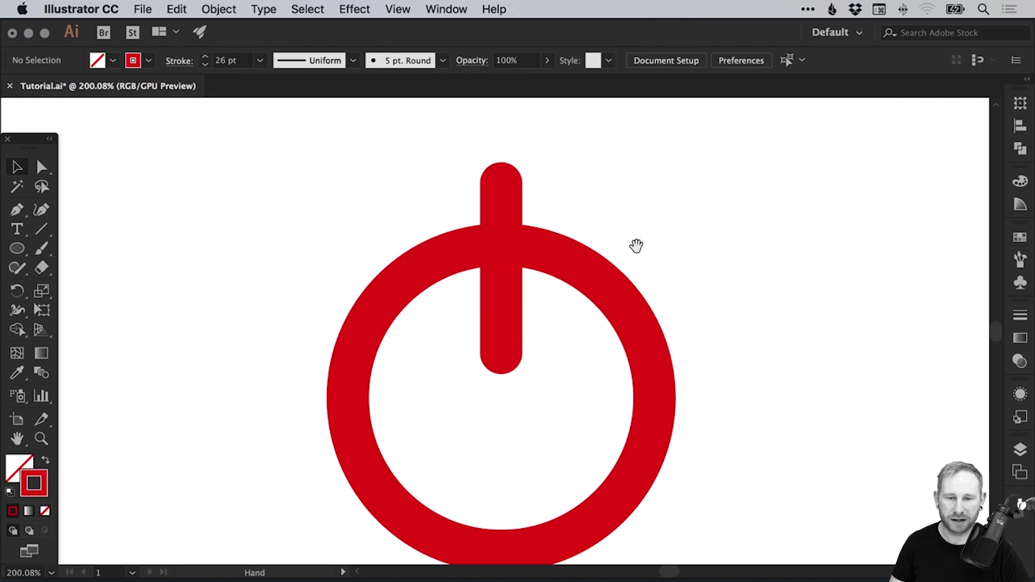
{"action": "key", "text": "super+minus"}
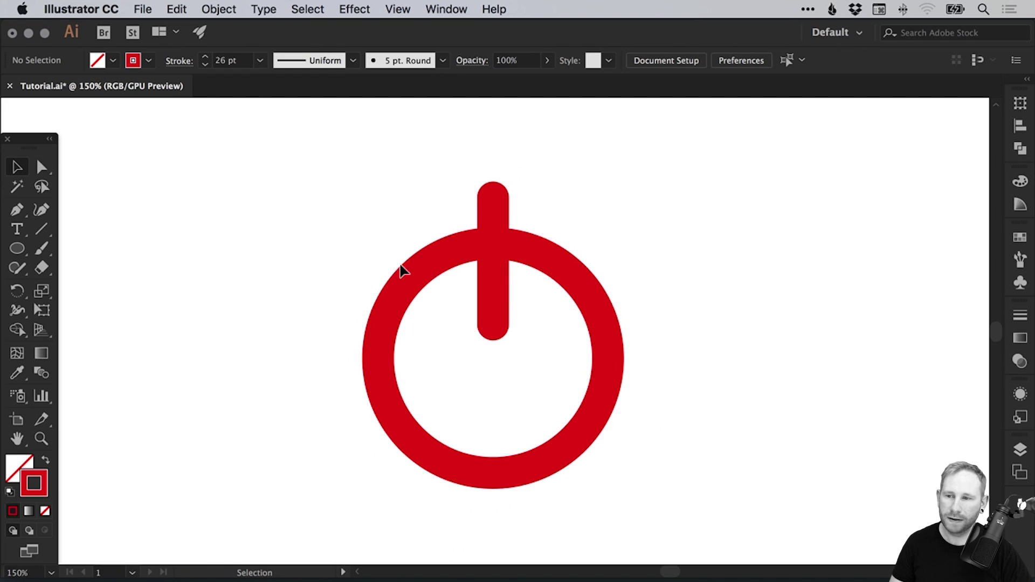
Use the Add Anchor Point tool to place anchors on the ring just left and right of the bar
{"action": "left_click_drag", "start_coordinate": [20, 214], "coordinate": [71, 237]}
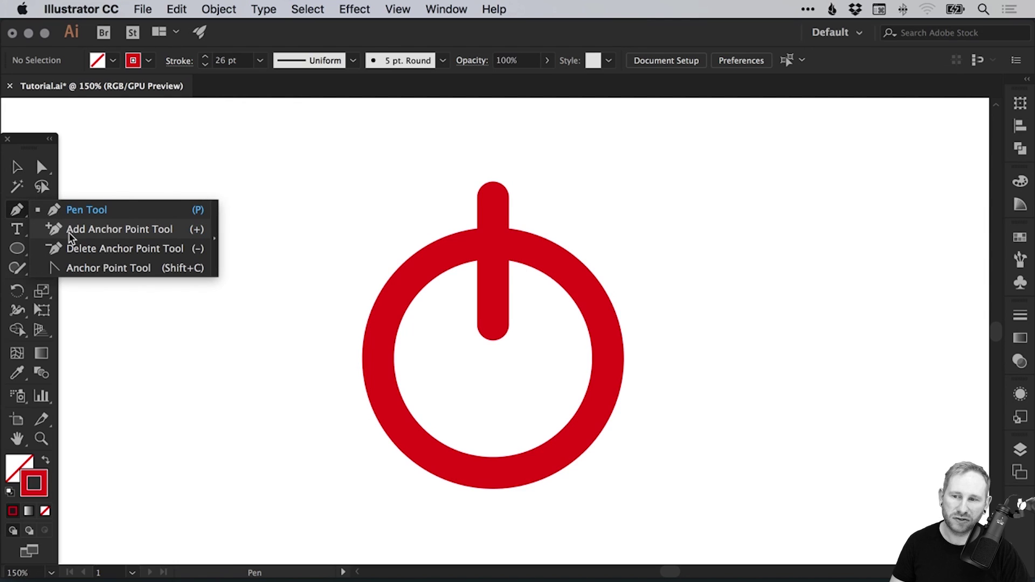
{"action": "left_click_drag", "start_coordinate": [71, 237], "coordinate": [71, 237]}
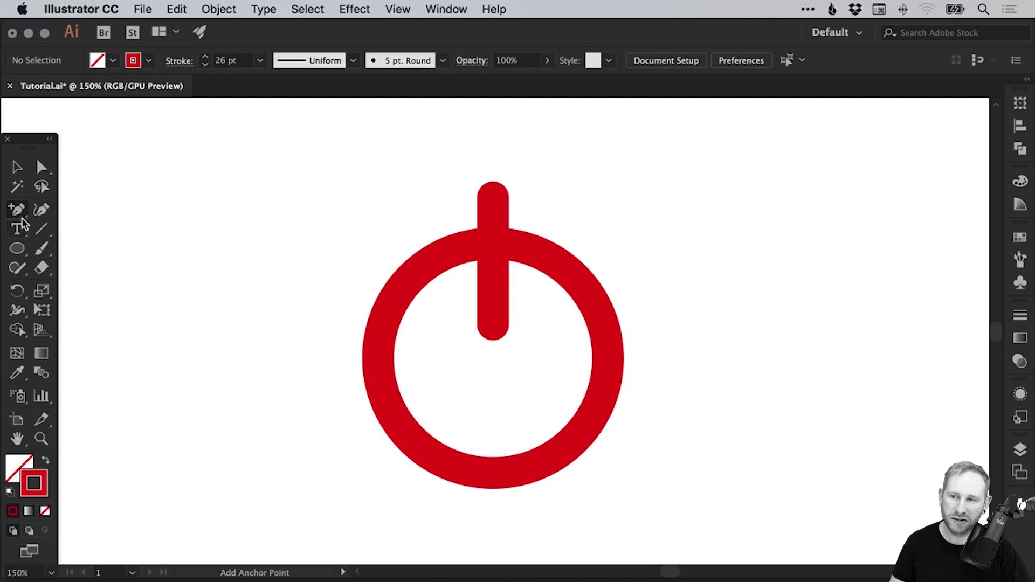
{"action": "left_click_drag", "start_coordinate": [20, 210], "coordinate": [86, 232]}
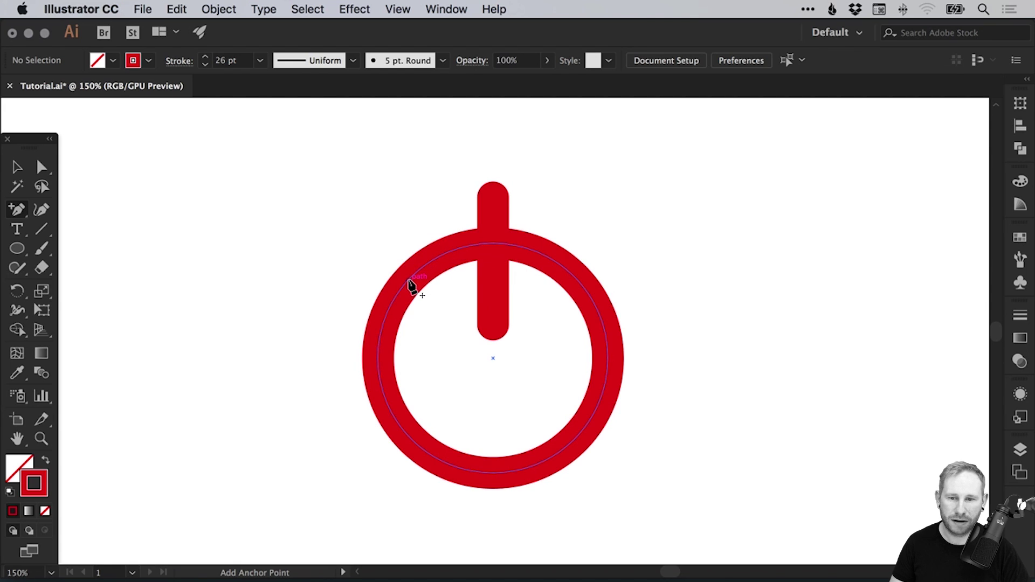
{"action": "left_click", "coordinate": [431, 263]}
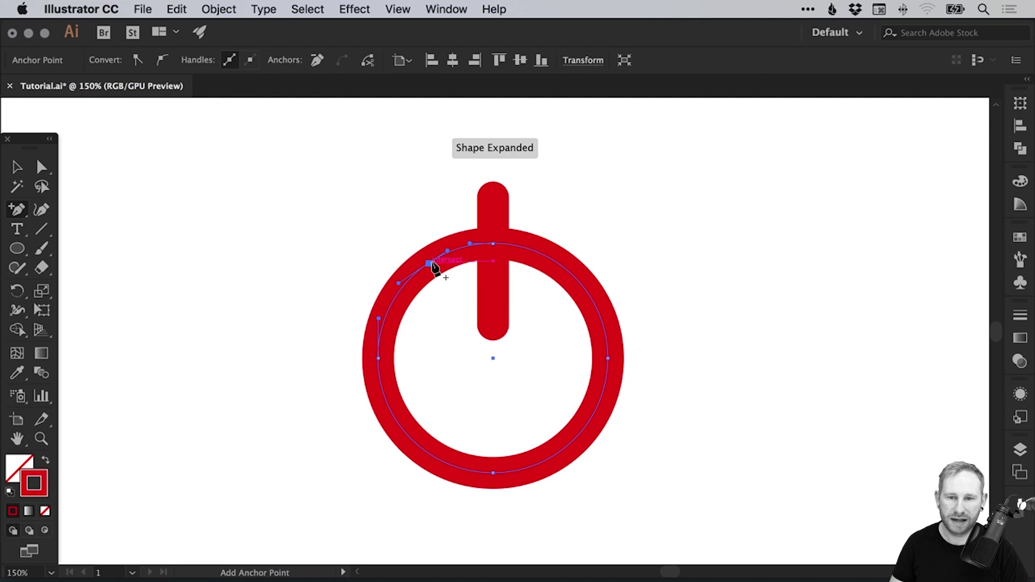
{"action": "left_click", "coordinate": [555, 261]}
{"action": "key", "text": "v"}
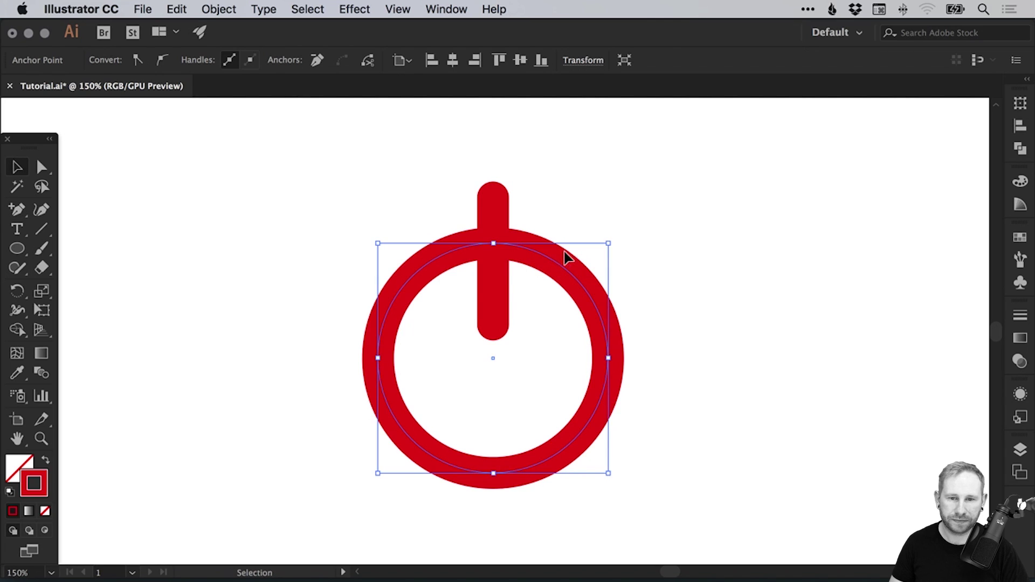
Delete the ring's top segments on each side of the bar, opening gaps on both sides
{"action": "left_click", "coordinate": [43, 168]}
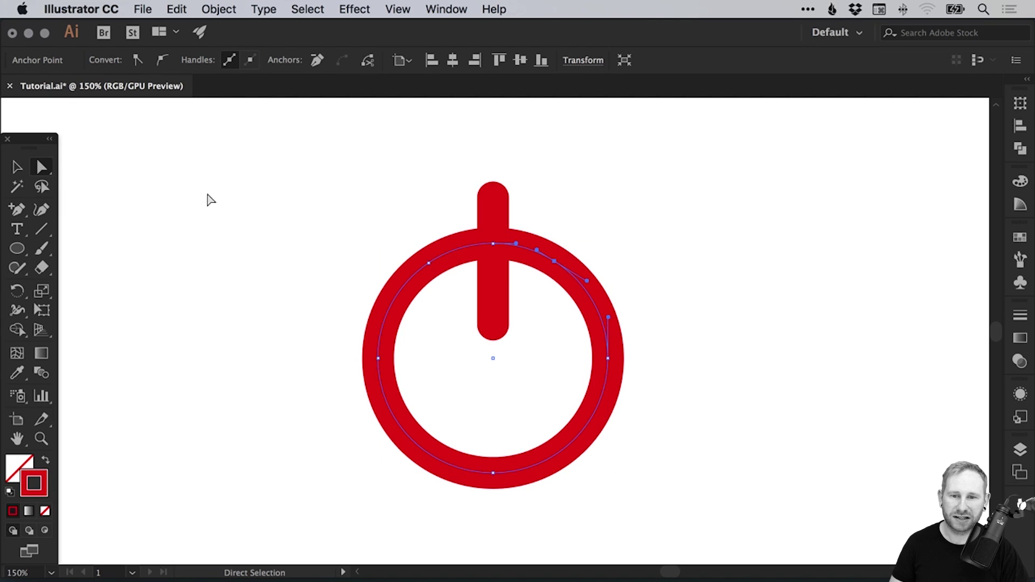
{"action": "left_click", "coordinate": [284, 185]}
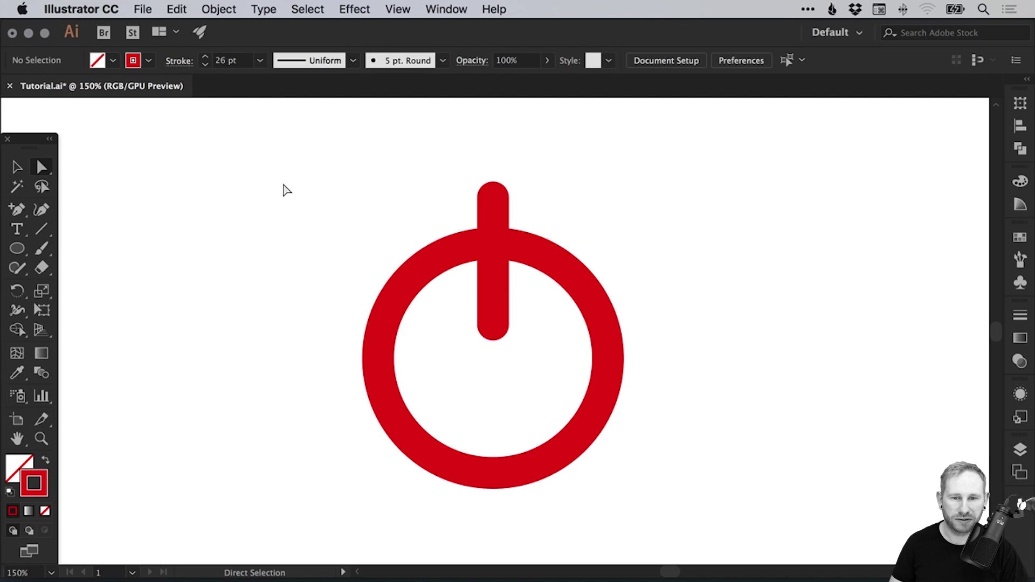
{"action": "left_click", "coordinate": [458, 250]}
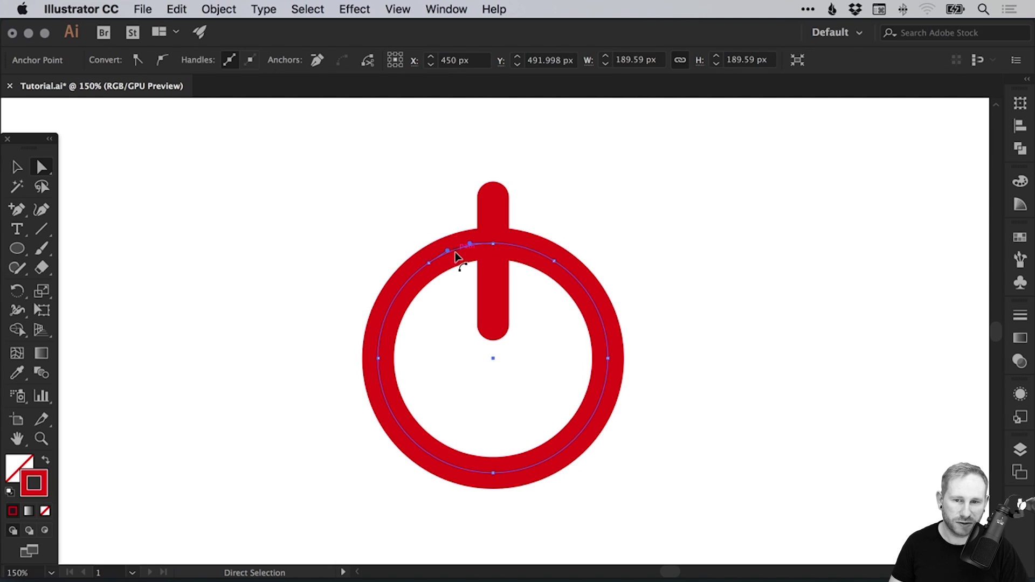
{"action": "key", "text": "Delete"}
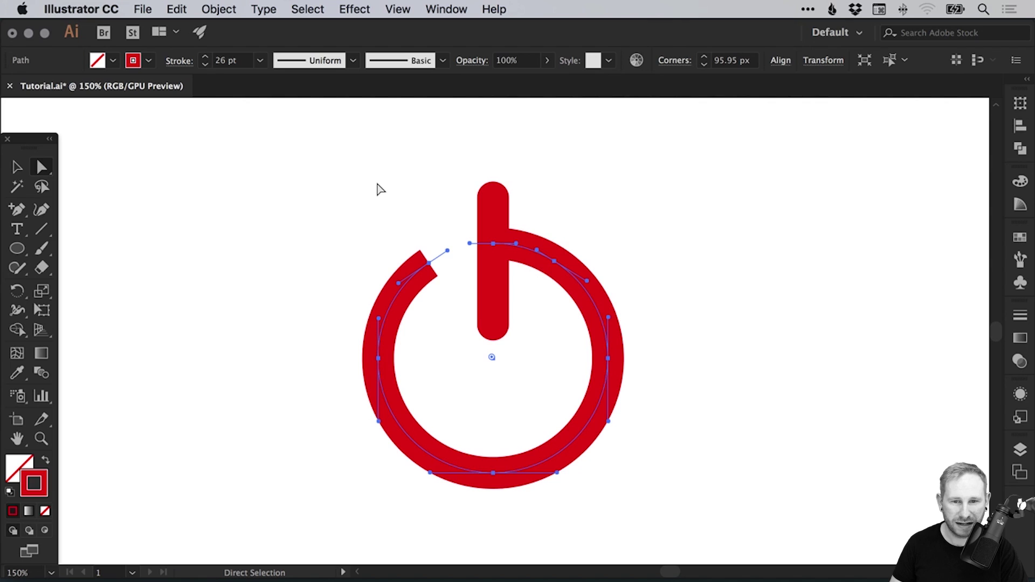
{"action": "left_click", "coordinate": [579, 216]}
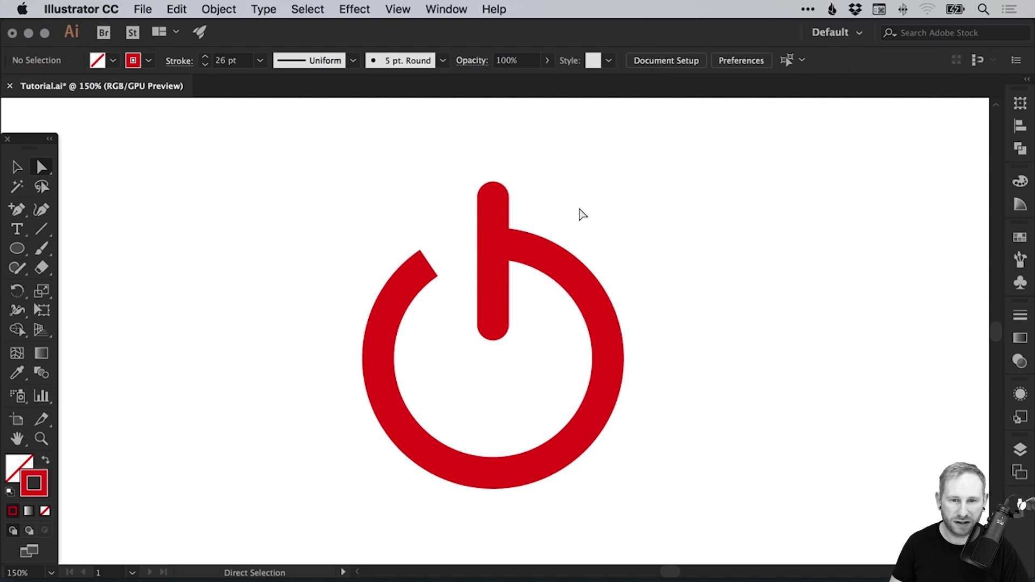
{"action": "left_click", "coordinate": [526, 247]}
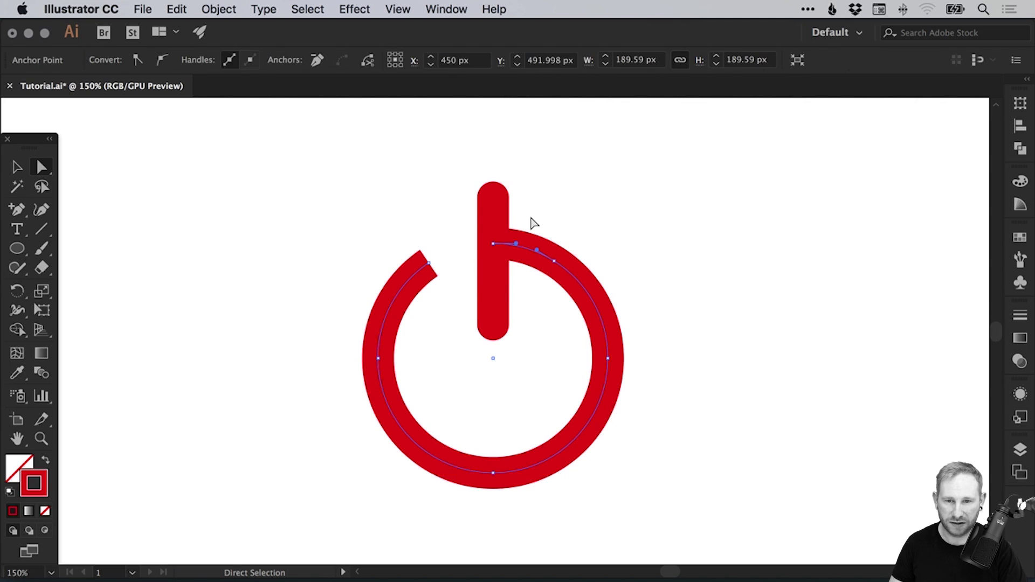
{"action": "key", "text": "Delete"}
{"action": "left_click", "coordinate": [611, 233]}
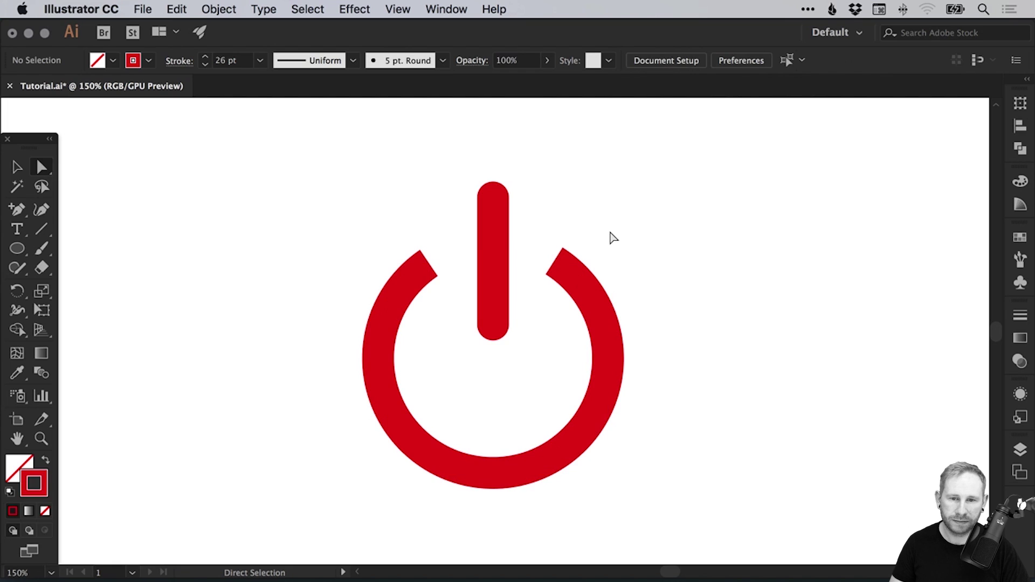
{"action": "key", "text": "super+y"}
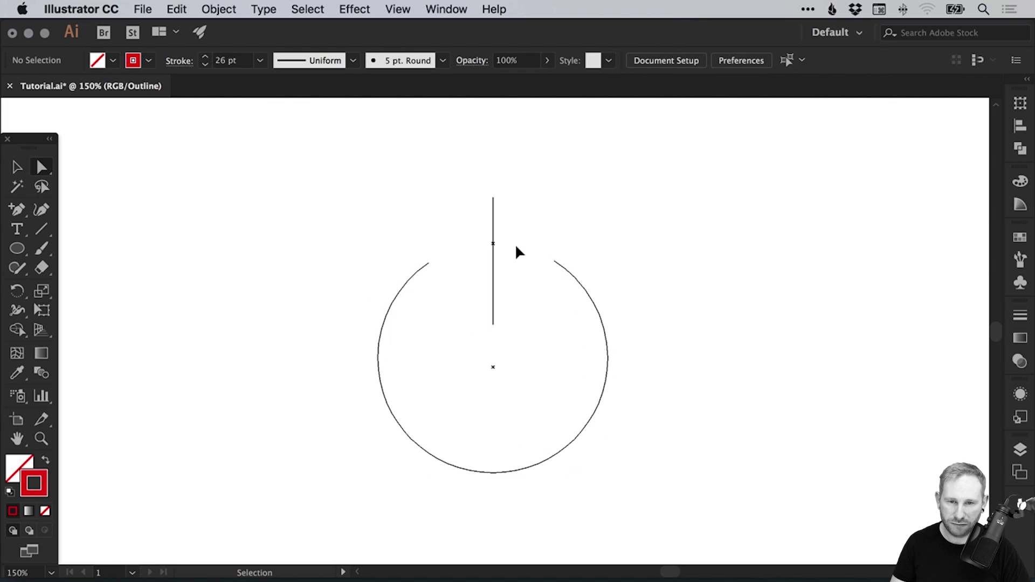
{"action": "key", "text": "z"}
{"action": "left_click_drag", "start_coordinate": [444, 217], "coordinate": [537, 289]}
{"action": "key", "text": "v"}
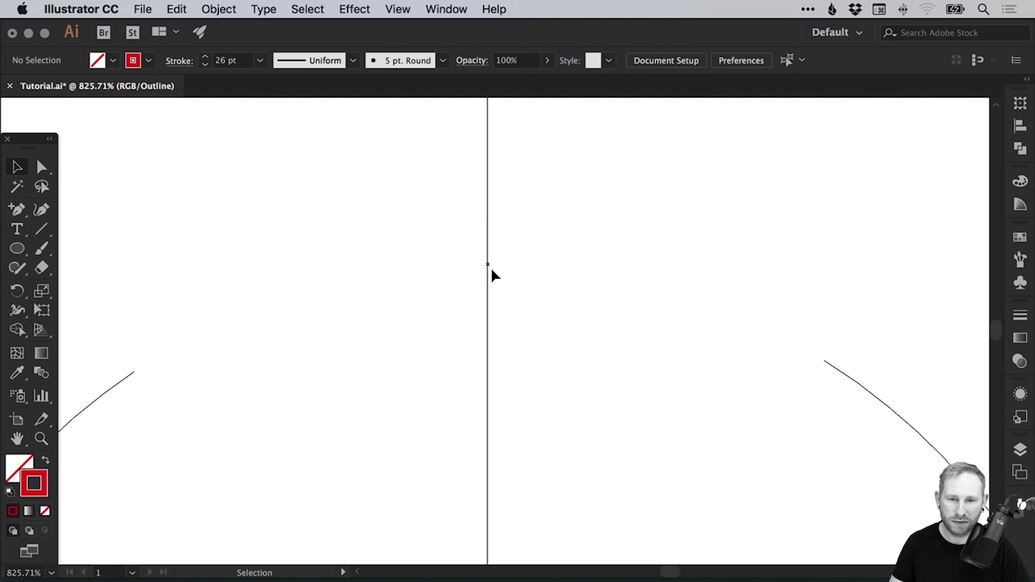
{"action": "key", "text": "a"}
{"action": "left_click_drag", "start_coordinate": [488, 265], "coordinate": [539, 273]}
{"action": "key", "text": "super+z"}
{"action": "key", "text": "v"}
{"action": "left_click", "coordinate": [532, 259]}
{"action": "key", "text": "super+y"}
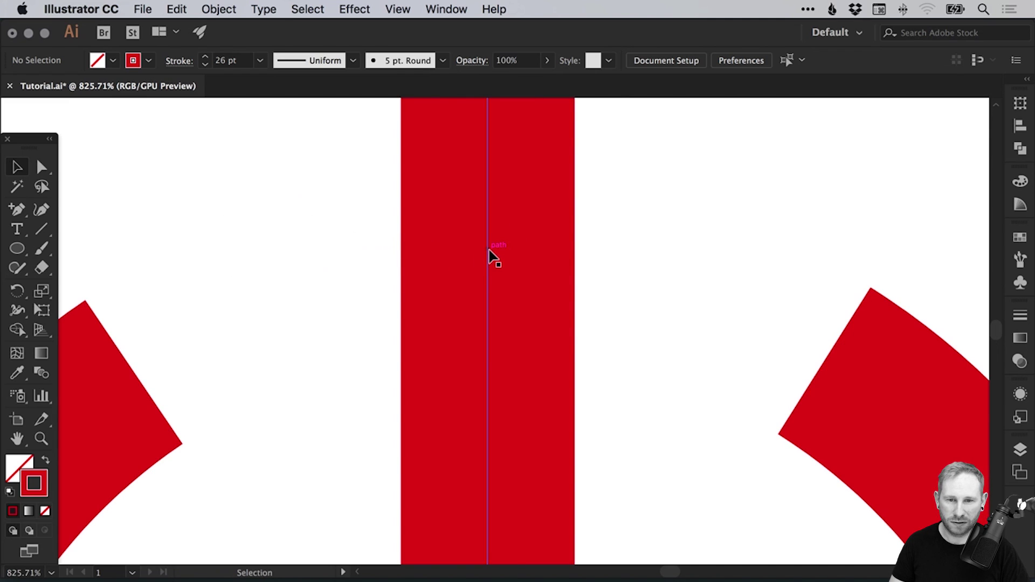
{"action": "left_click", "coordinate": [489, 245]}
{"action": "key", "text": "a"}
{"action": "key", "text": "super+minus"}
{"action": "key", "text": "super+minus"}
{"action": "key", "text": "super+minus"}
{"action": "key", "text": "super+minus"}
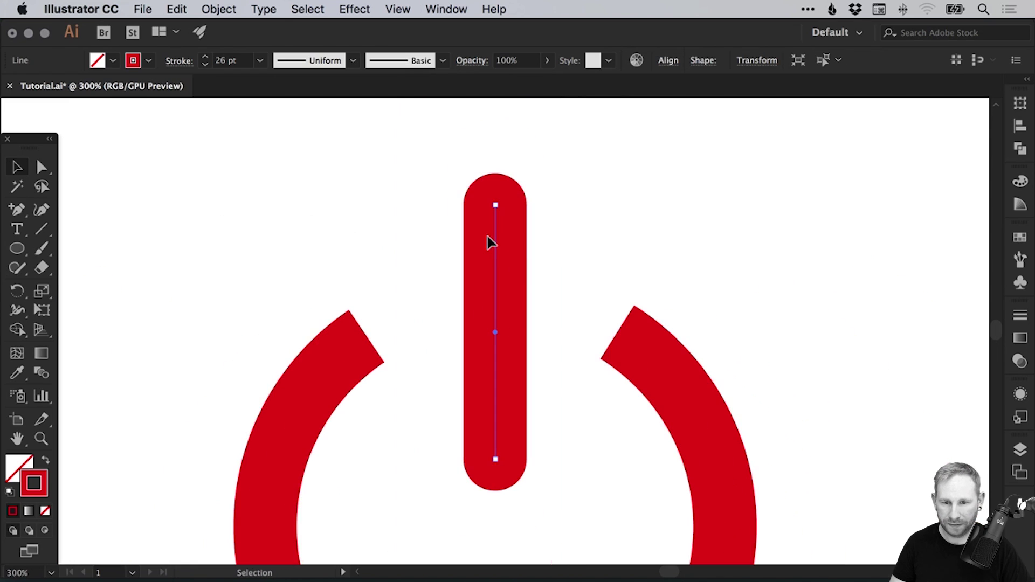
Cut the stem, delete the stray short line in the gap, and paste the stem back in place
{"action": "left_click", "coordinate": [177, 9]}
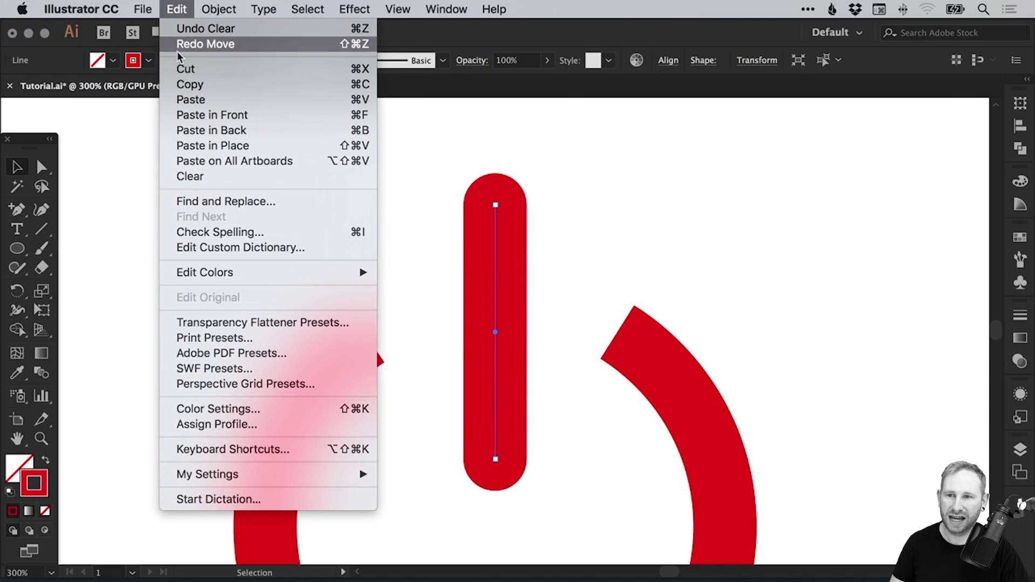
{"action": "left_click", "coordinate": [183, 67]}
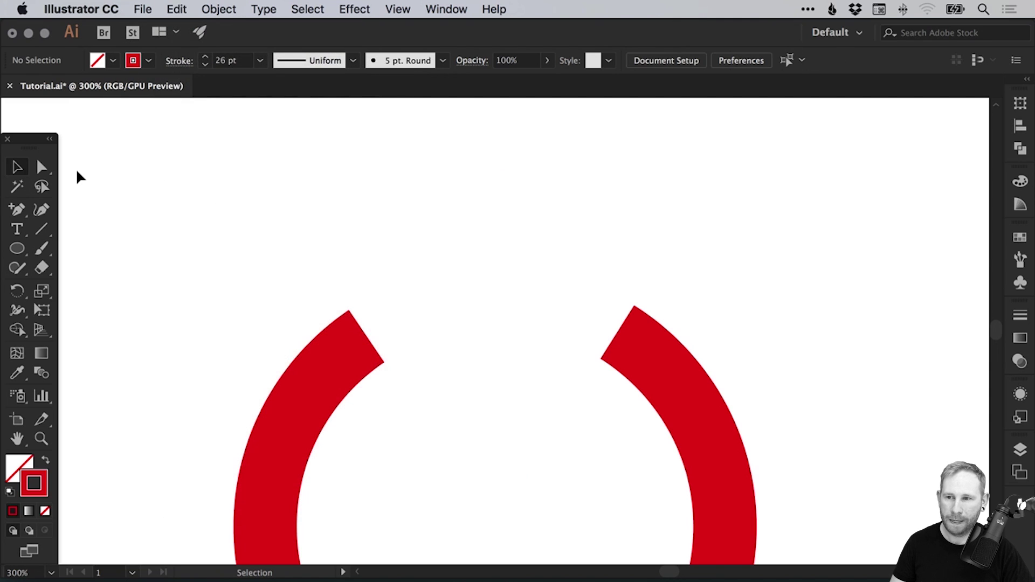
{"action": "left_click", "coordinate": [46, 162]}
{"action": "left_click_drag", "start_coordinate": [459, 246], "coordinate": [551, 392]}
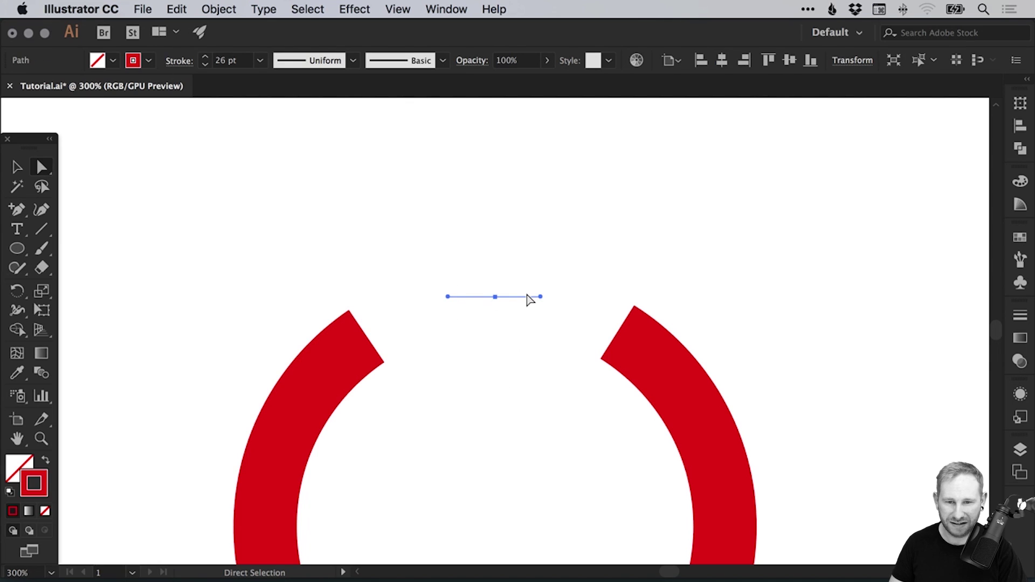
{"action": "key", "text": "Delete"}
{"action": "left_click", "coordinate": [169, 7]}
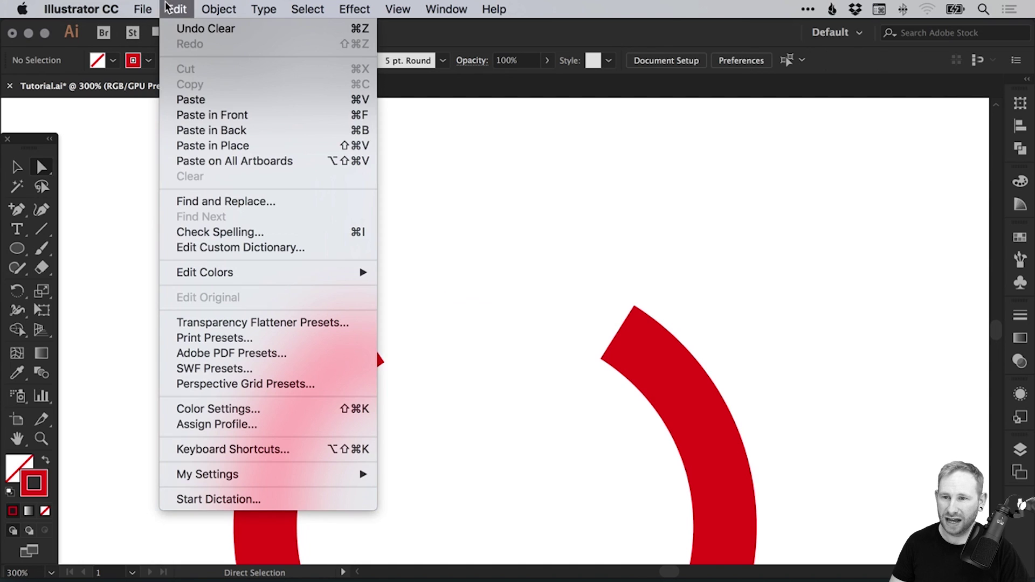
{"action": "left_click", "coordinate": [214, 146]}
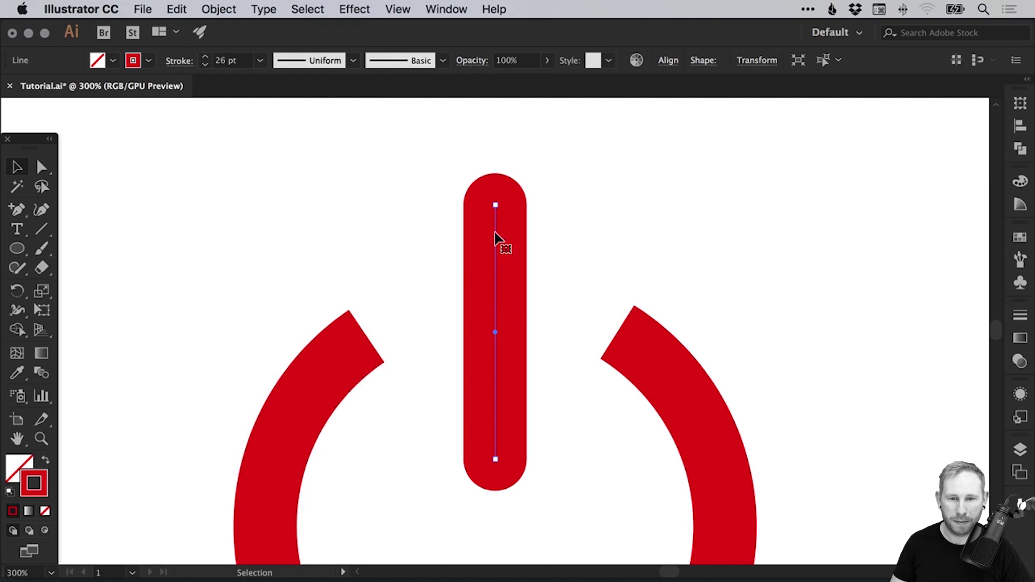
{"action": "key", "text": "super+minus"}
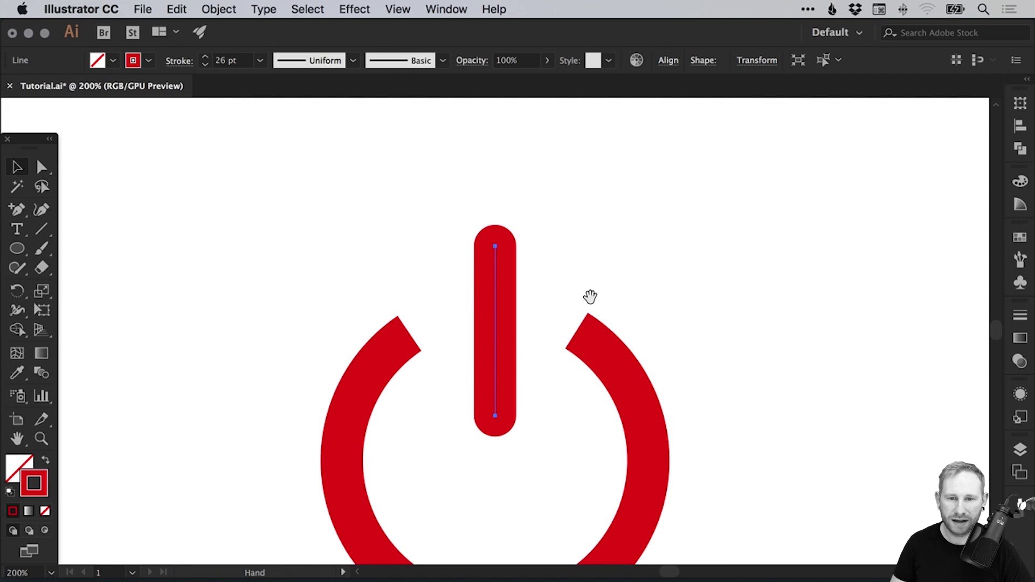
Give the red arc's cut ends round caps in the Stroke panel
{"action": "left_click_drag", "start_coordinate": [589, 300], "coordinate": [587, 193]}
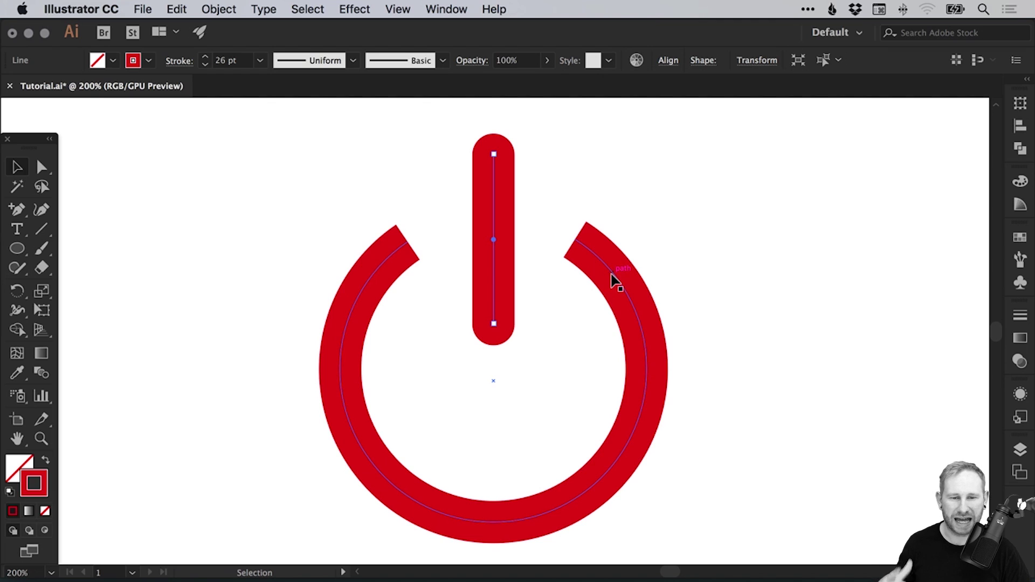
{"action": "left_click", "coordinate": [395, 262]}
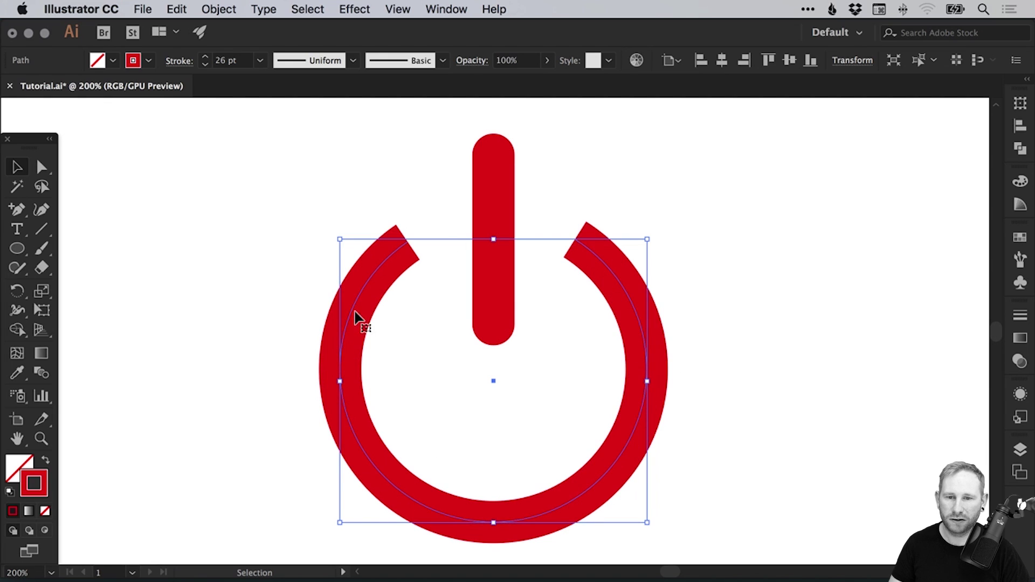
{"action": "left_click", "coordinate": [1019, 318]}
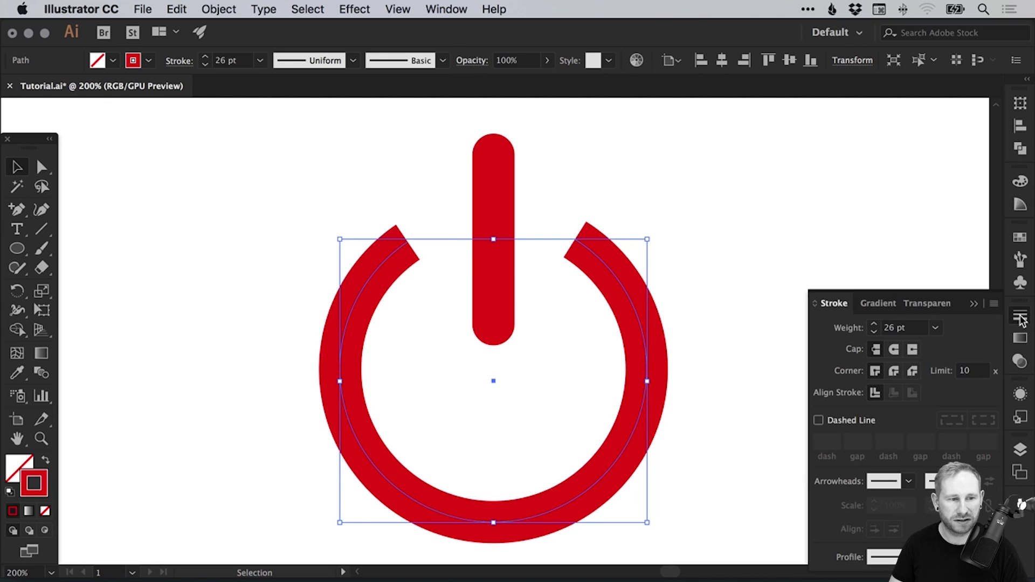
{"action": "left_click", "coordinate": [893, 351]}
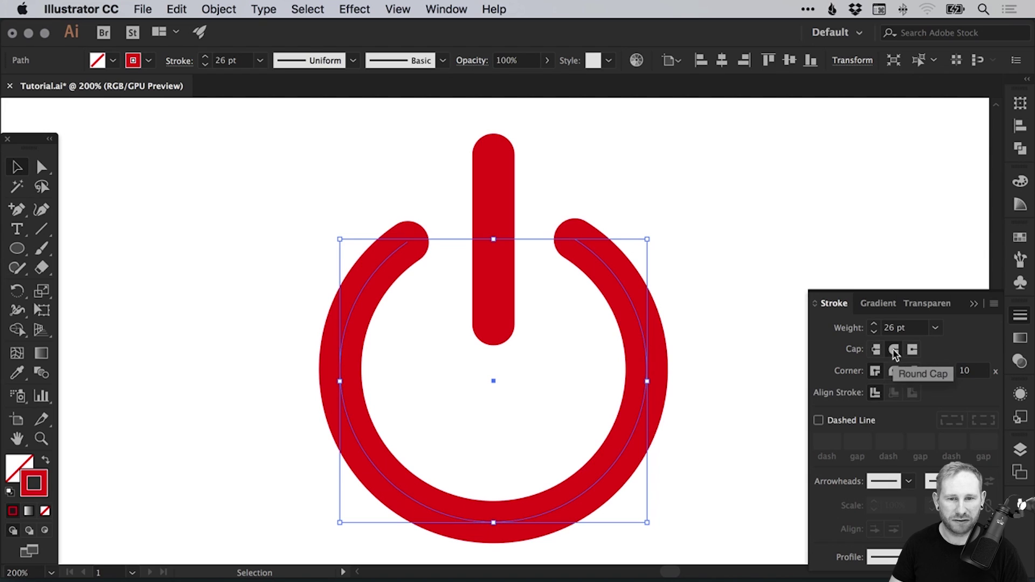
{"action": "left_click", "coordinate": [1021, 319]}
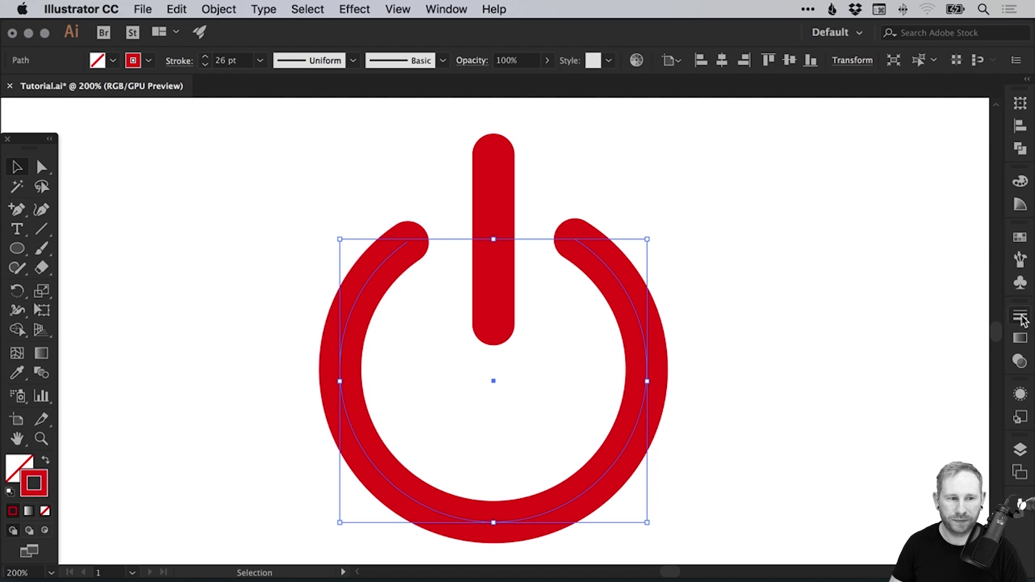
{"action": "left_click", "coordinate": [771, 268]}
Nudge the vertical stem down slightly
{"action": "scroll", "coordinate": [555, 258], "scroll_direction": "right", "scroll_amount": 1}
{"action": "left_click_drag", "start_coordinate": [486, 223], "coordinate": [487, 237]}
{"action": "left_click", "coordinate": [548, 199]}
Shorten the stem by dragging its bottom anchor upward
{"action": "key", "text": "super+minus"}
{"action": "key", "text": "super+minus"}
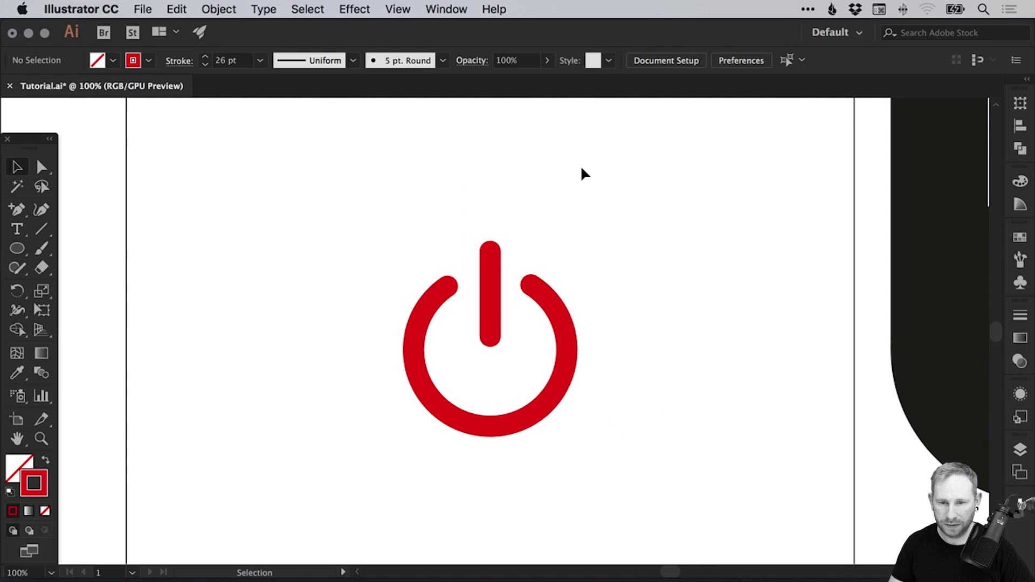
{"action": "scroll", "coordinate": [582, 169], "scroll_direction": "up", "scroll_amount": 2}
{"action": "scroll", "coordinate": [582, 168], "scroll_direction": "right", "scroll_amount": 1}
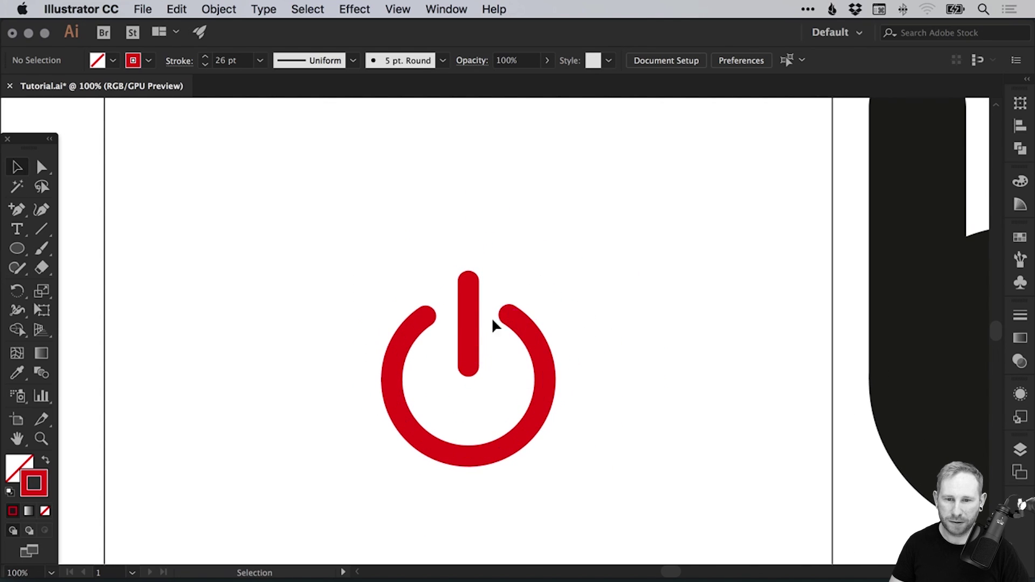
{"action": "left_click", "coordinate": [42, 167]}
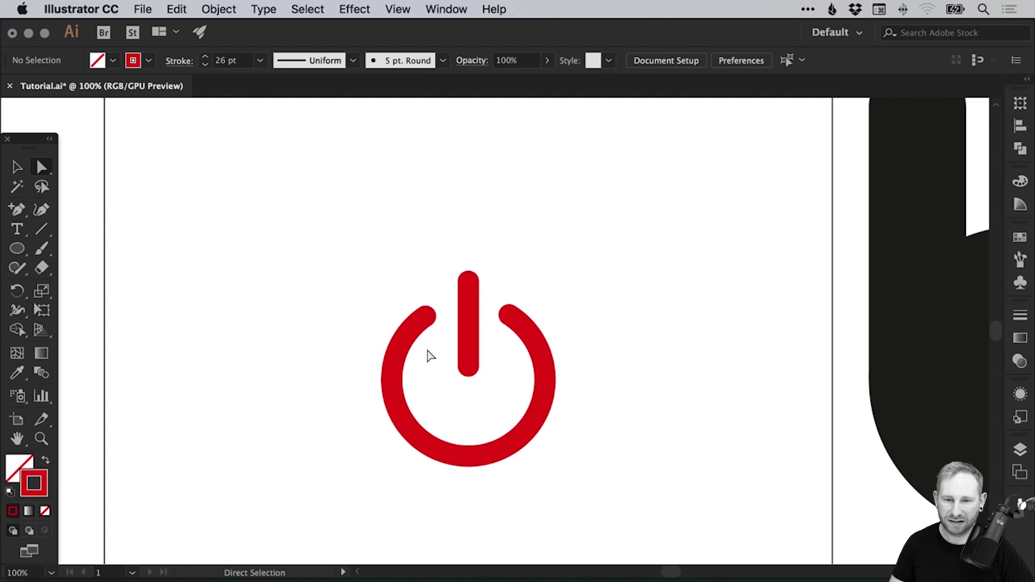
{"action": "left_click_drag", "start_coordinate": [468, 367], "coordinate": [468, 327]}
{"action": "key", "text": "v"}
Lower the stem within the ring and adjust its top anchor to lengthen it
{"action": "left_click", "coordinate": [590, 273]}
{"action": "key", "text": "space"}
{"action": "left_click_drag", "start_coordinate": [586, 277], "coordinate": [500, 273]}
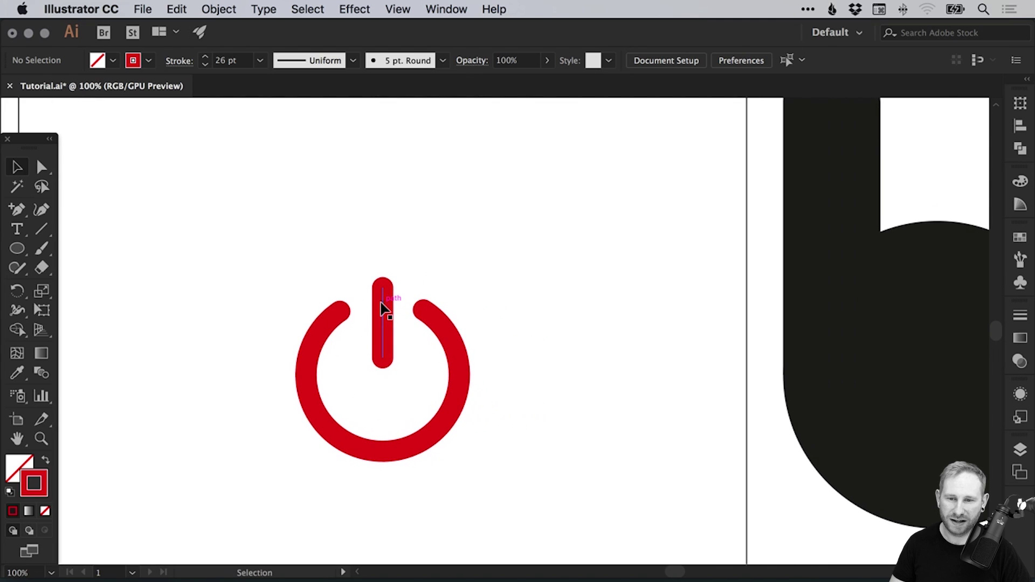
{"action": "key", "text": "a"}
{"action": "left_click_drag", "start_coordinate": [381, 289], "coordinate": [405, 319]}
{"action": "key", "text": "v"}
Select the spare power icon and bring the artboard and the b into view
{"action": "key", "text": "super+minus"}
{"action": "key", "text": "space"}
{"action": "left_click", "coordinate": [430, 413]}
{"action": "key", "text": "space"}
{"action": "left_click_drag", "start_coordinate": [430, 413], "coordinate": [106, 261]}
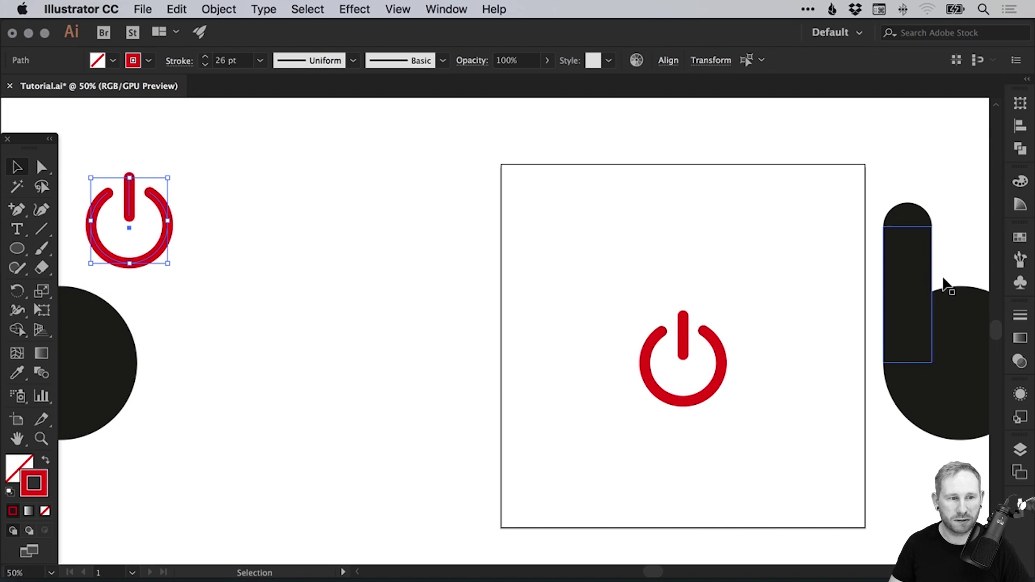
Set the spare power icon's stroke weight to 5 pt
{"action": "left_click", "coordinate": [1020, 315]}
{"action": "left_click", "coordinate": [873, 332]}
{"action": "left_click", "coordinate": [302, 311]}
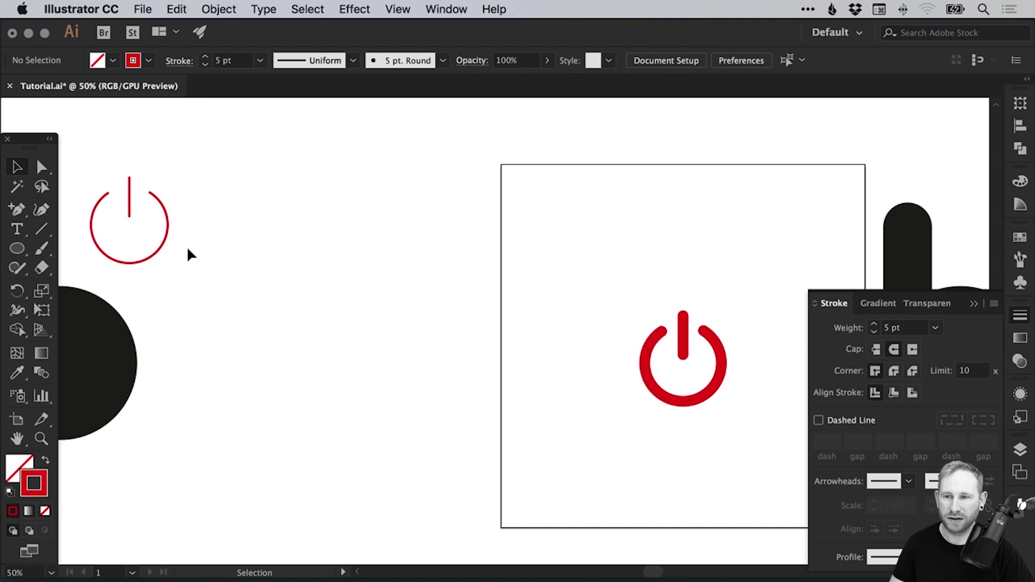
{"action": "left_click", "coordinate": [1019, 319]}
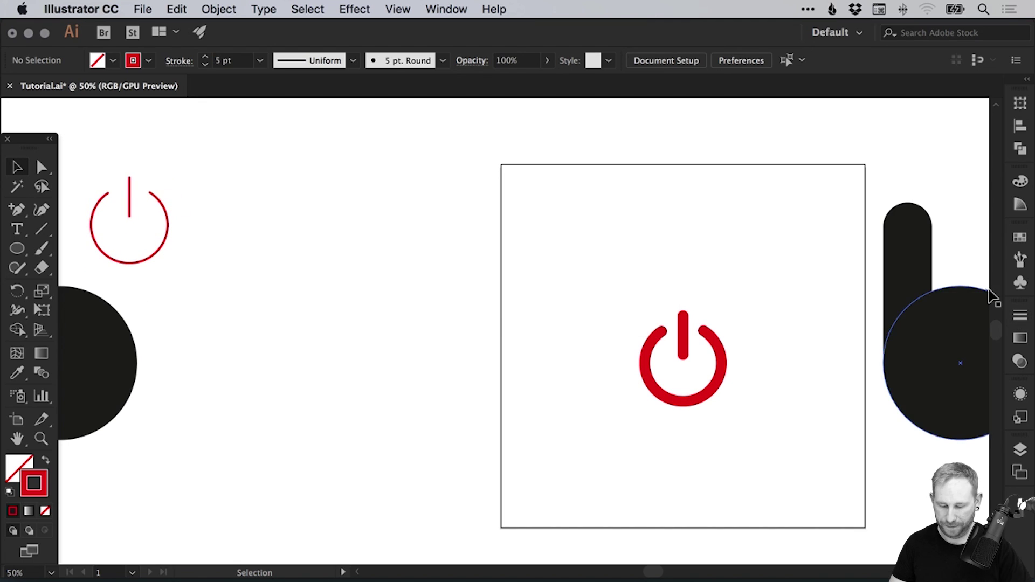
Move the power icon aside and bring the whole black b, including its top cap, onto the artboard
{"action": "key", "text": "super+0"}
{"action": "left_click_drag", "start_coordinate": [571, 292], "coordinate": [559, 291]}
{"action": "left_click", "coordinate": [468, 338]}
{"action": "left_click_drag", "start_coordinate": [468, 338], "coordinate": [206, 338]}
{"action": "left_click_drag", "start_coordinate": [785, 344], "coordinate": [707, 347]}
{"action": "key", "text": "super+z"}
{"action": "left_click", "coordinate": [766, 164], "text": "shift"}
{"action": "left_click_drag", "start_coordinate": [803, 330], "coordinate": [508, 348]}
{"action": "left_click", "coordinate": [281, 205]}
Place the power icon inside the b's round bowl and zoom in on it
{"action": "left_click_drag", "start_coordinate": [222, 342], "coordinate": [487, 346]}
{"action": "left_click", "coordinate": [673, 315]}
{"action": "key", "text": "z"}
{"action": "left_click_drag", "start_coordinate": [297, 236], "coordinate": [675, 296]}
Scale the power symbol's stem and arc down slightly and set the stroke weight to 22 pt
{"action": "key", "text": "v"}
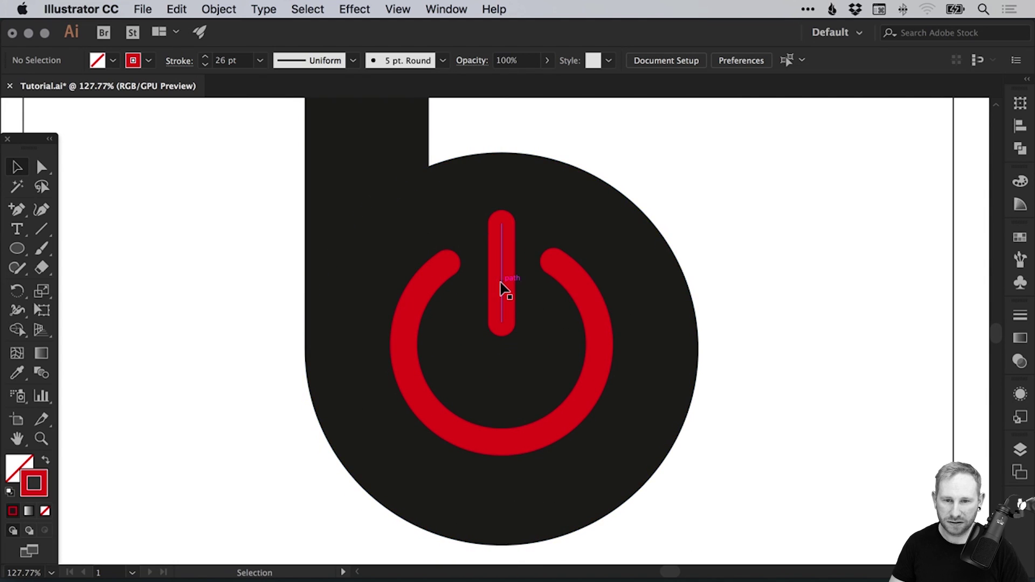
{"action": "left_click", "coordinate": [503, 286]}
{"action": "left_click", "coordinate": [579, 284], "text": "shift"}
{"action": "key", "text": "super+minus"}
{"action": "key", "text": "super+minus"}
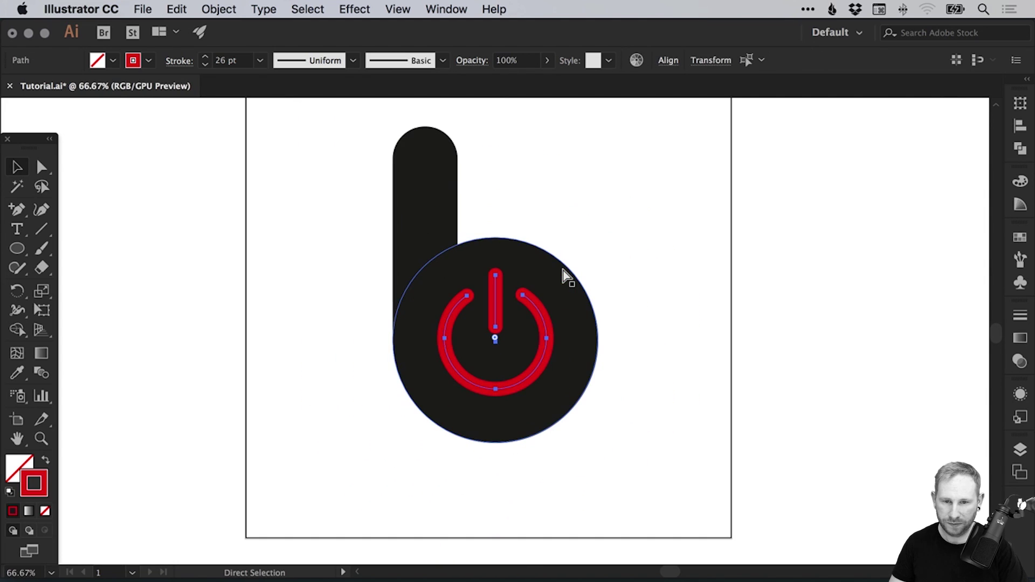
{"action": "left_click_drag", "start_coordinate": [549, 276], "coordinate": [544, 281]}
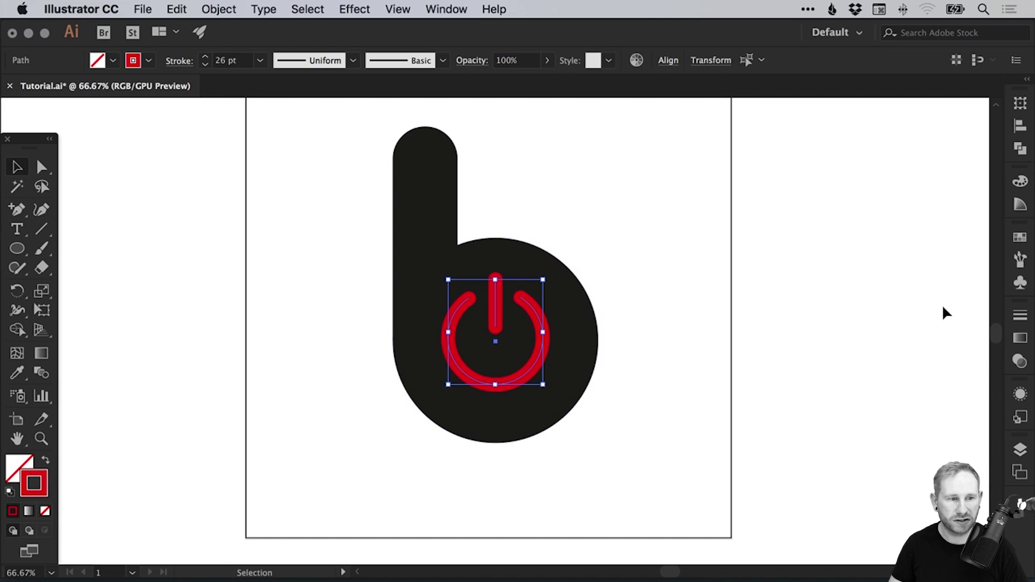
{"action": "left_click", "coordinate": [1021, 315]}
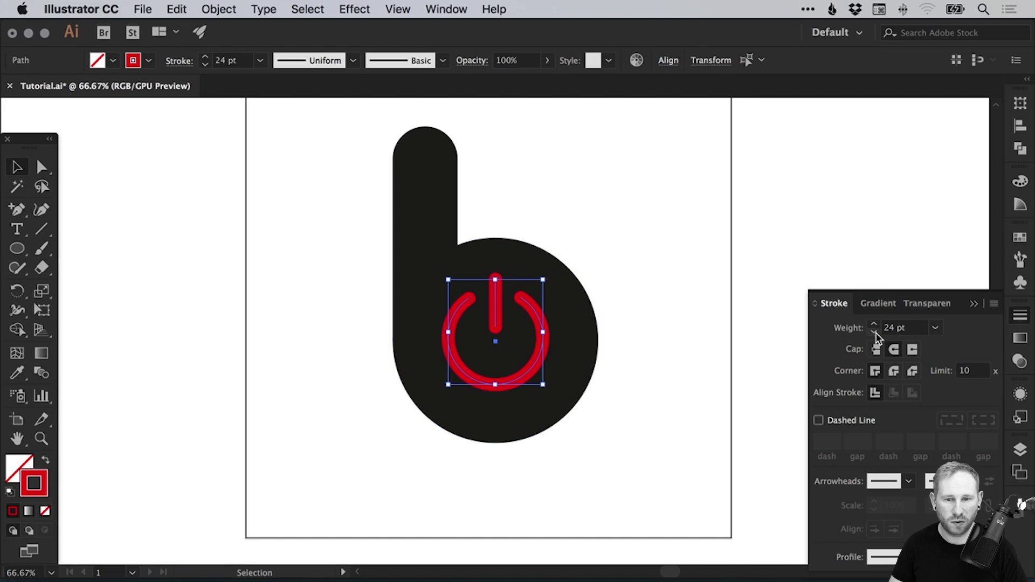
{"action": "left_click", "coordinate": [804, 253]}
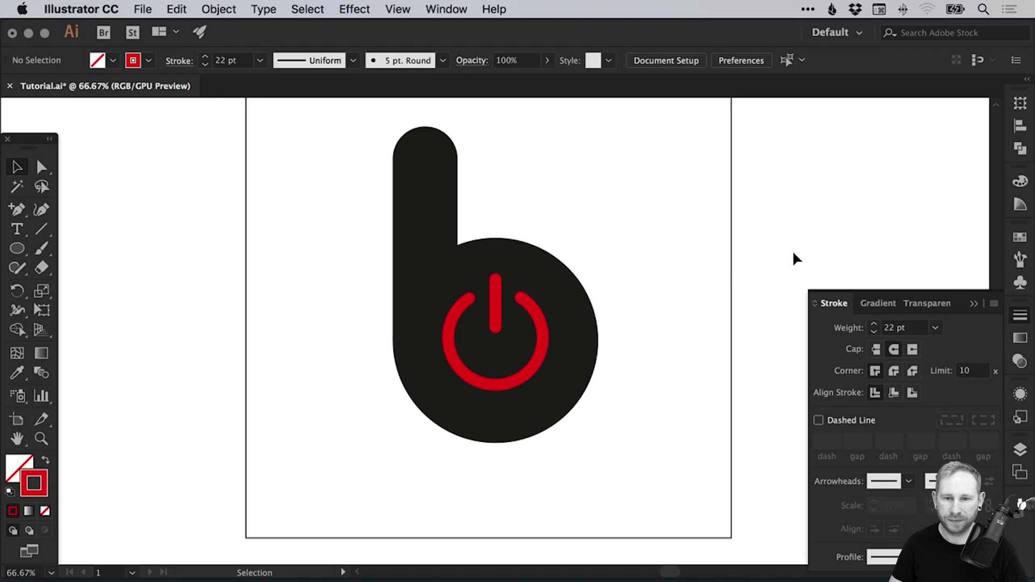
Make the power symbol's stroke white from the Swatches panel
{"action": "left_click", "coordinate": [495, 313]}
{"action": "left_click", "coordinate": [538, 314], "text": "shift"}
{"action": "left_click", "coordinate": [1018, 235]}
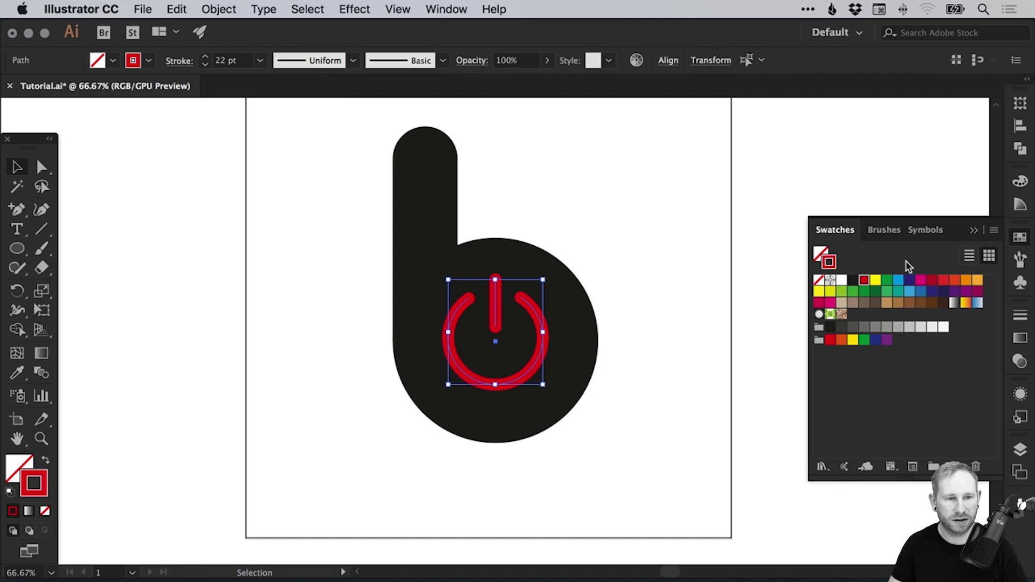
{"action": "left_click", "coordinate": [843, 281]}
{"action": "left_click", "coordinate": [685, 298]}
{"action": "left_click_drag", "start_coordinate": [651, 288], "coordinate": [659, 303]}
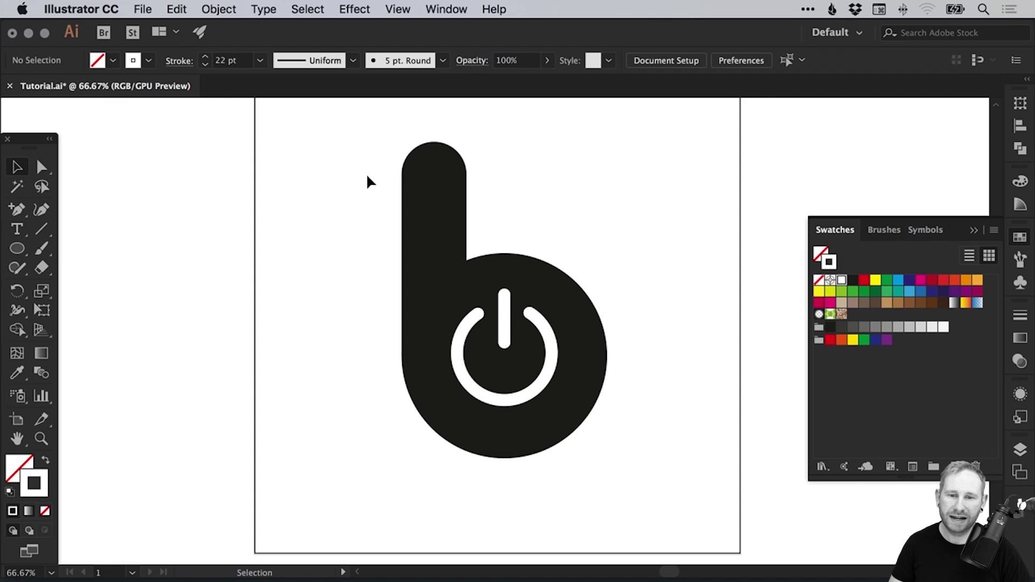
Unite the b's stem and circle with Pathfinder, checking the merged shape in Outline view
{"action": "left_click_drag", "start_coordinate": [359, 162], "coordinate": [574, 264]}
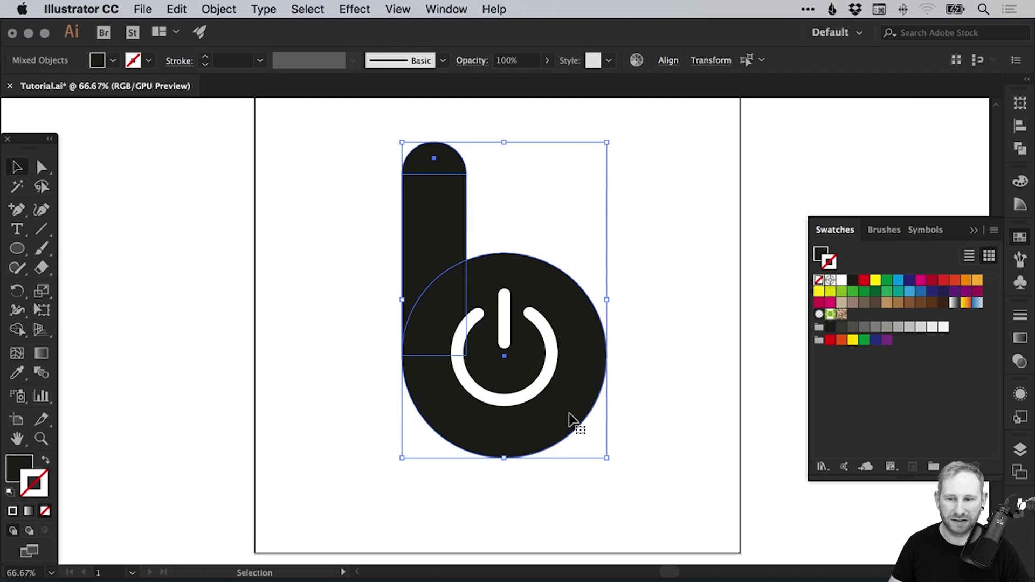
{"action": "left_click", "coordinate": [1018, 151]}
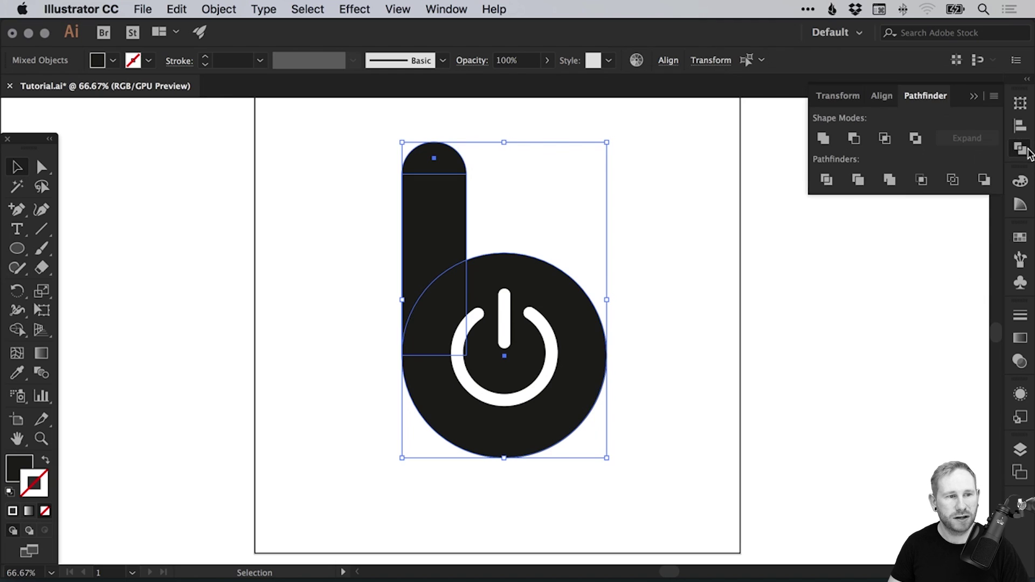
{"action": "left_click", "coordinate": [824, 137]}
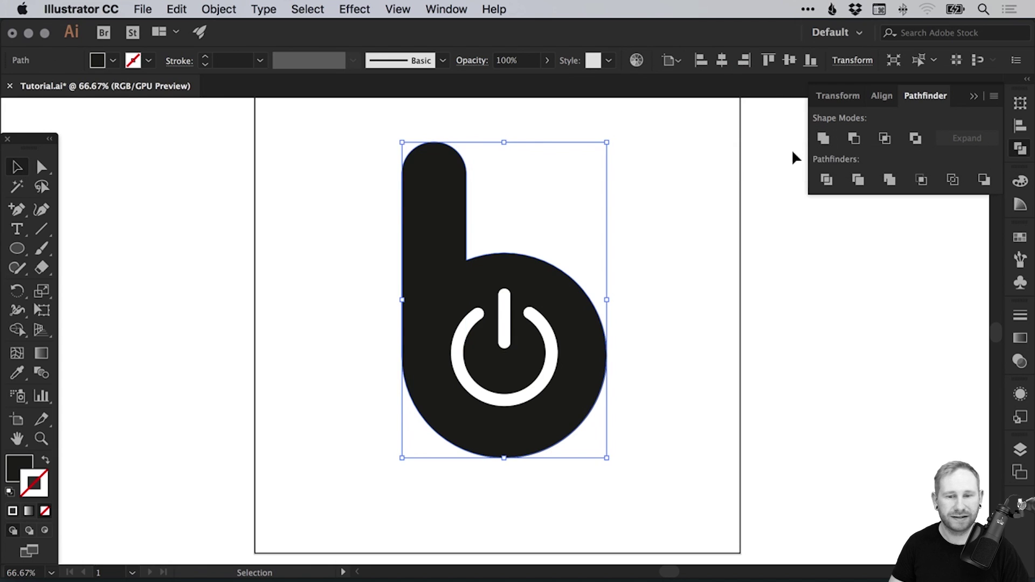
{"action": "key", "text": "super+y"}
{"action": "key", "text": "super+z"}
{"action": "left_click", "coordinate": [712, 297]}
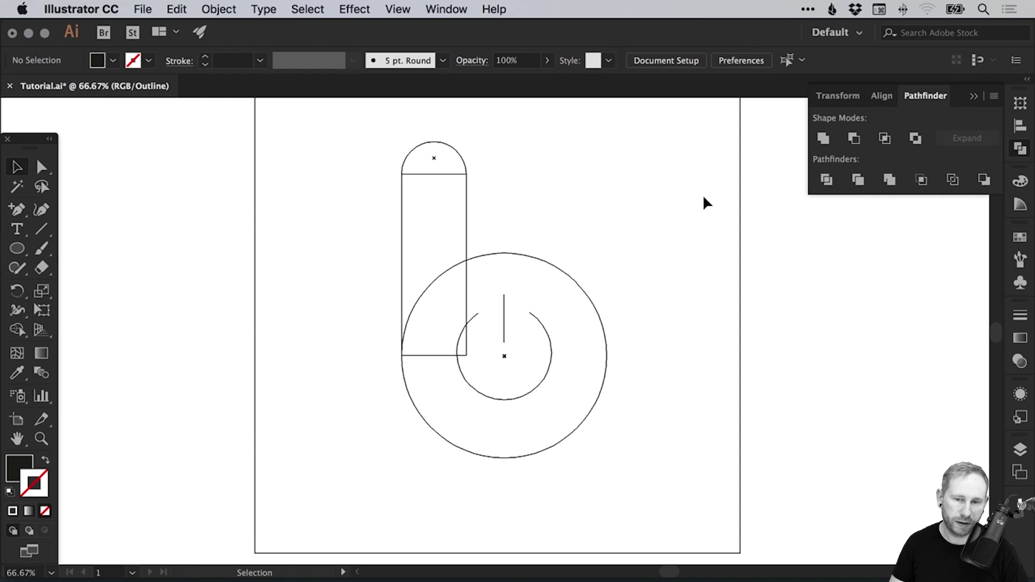
{"action": "key", "text": "super+shift+z"}
{"action": "key", "text": "super+y"}
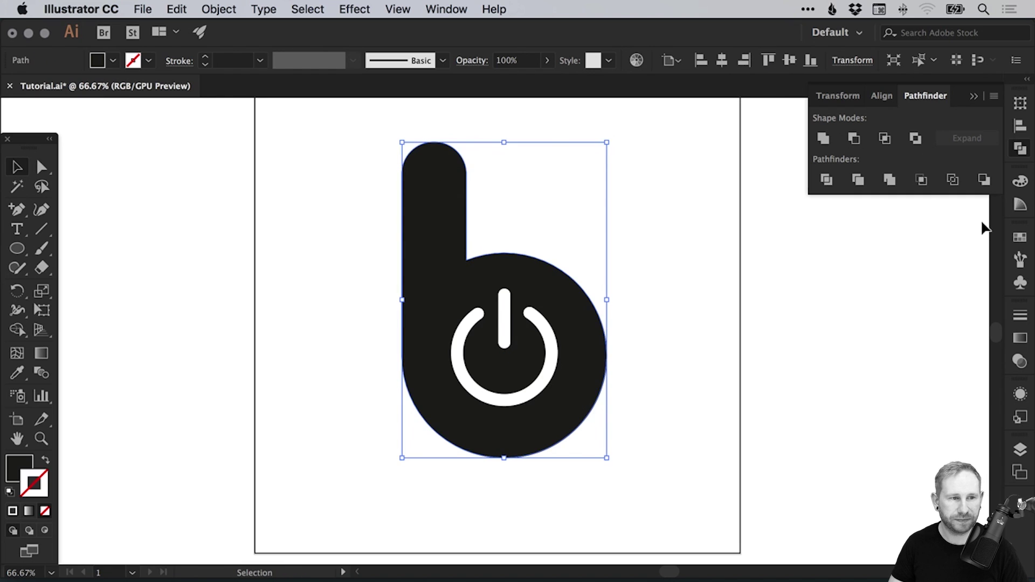
{"action": "left_click", "coordinate": [1020, 147]}
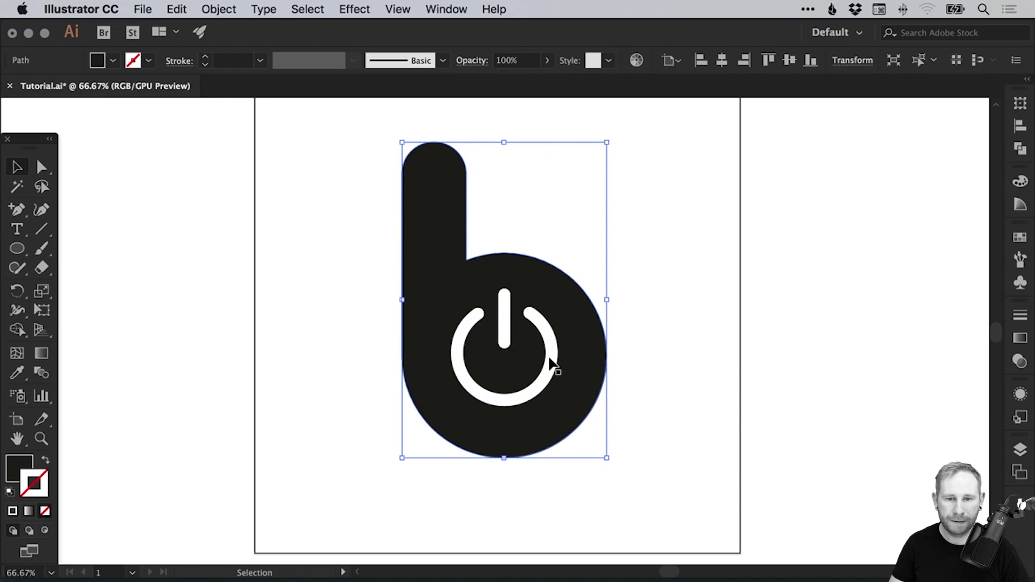
Expand the power ring's and bar's strokes into filled shapes with Object > Expand
{"action": "left_click", "coordinate": [542, 325]}
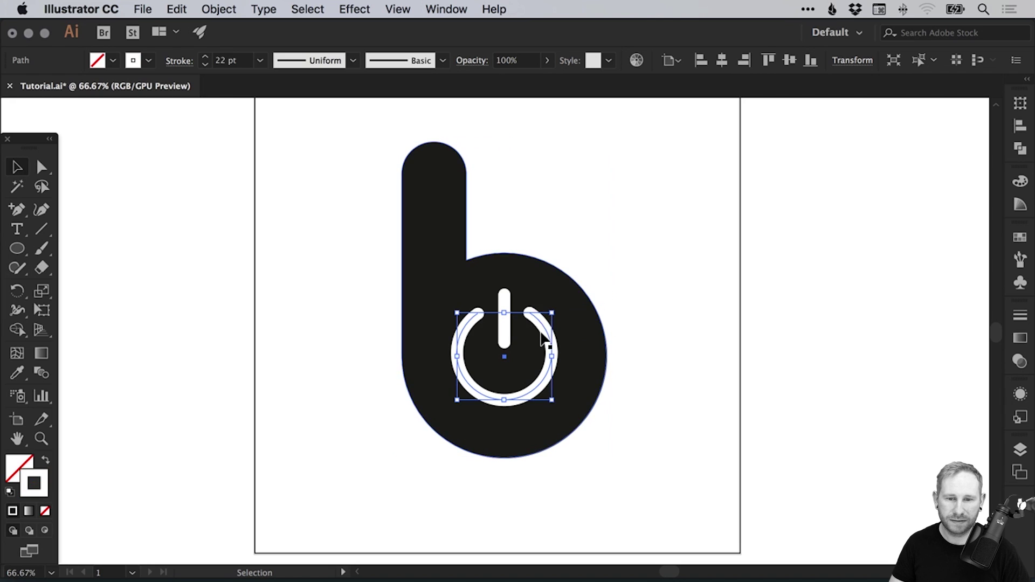
{"action": "left_click", "coordinate": [505, 296], "text": "shift"}
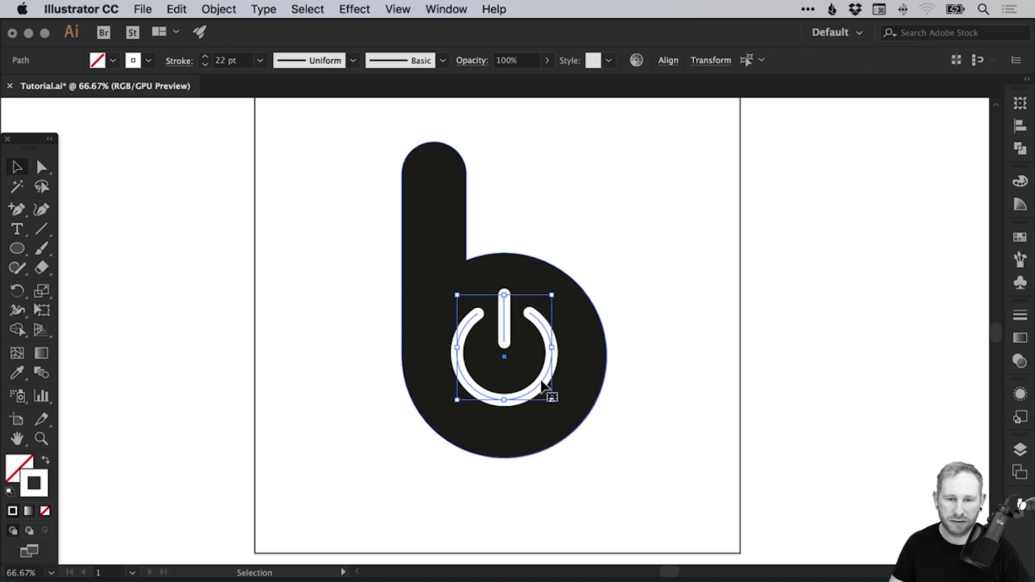
{"action": "left_click", "coordinate": [219, 9]}
{"action": "left_click", "coordinate": [226, 166]}
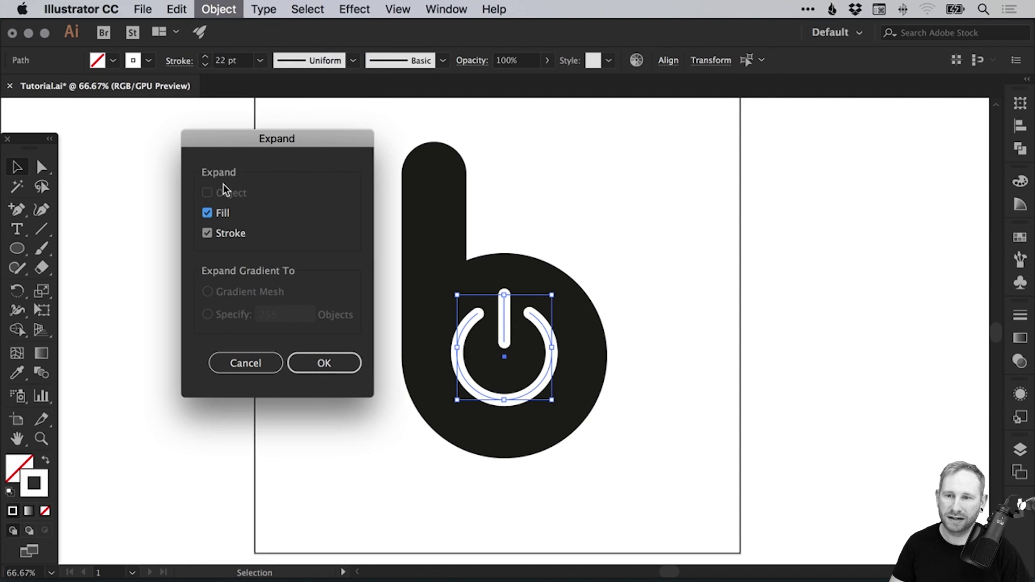
{"action": "left_click", "coordinate": [311, 362]}
Inspect the expanded bar and ring in Outline view, undoing trial moves of each
{"action": "key", "text": "super+y"}
{"action": "left_click", "coordinate": [633, 295]}
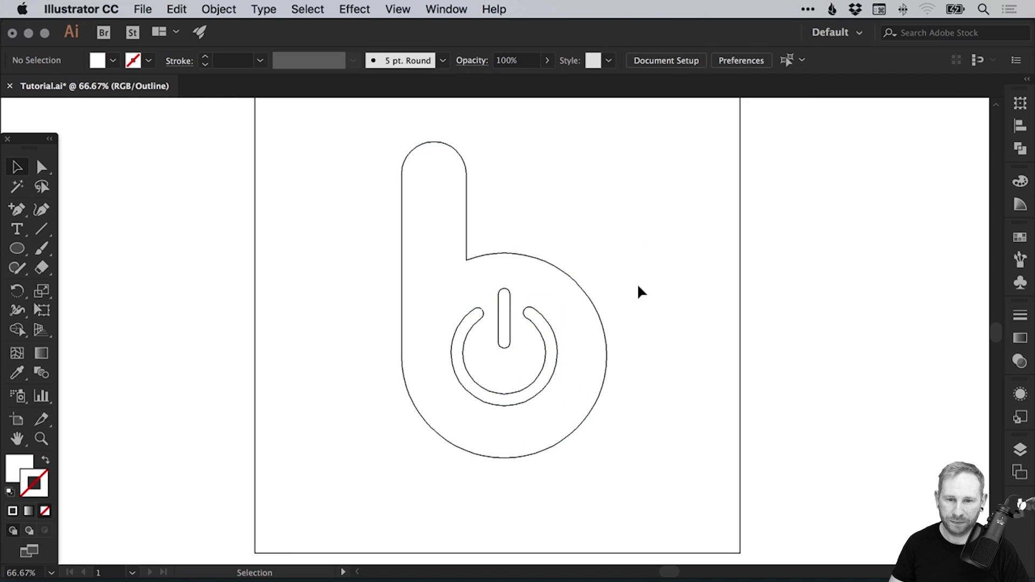
{"action": "key", "text": "a"}
{"action": "left_click_drag", "start_coordinate": [504, 344], "coordinate": [511, 374]}
{"action": "key", "text": "super+z"}
{"action": "key", "text": "v"}
{"action": "left_click_drag", "start_coordinate": [548, 331], "coordinate": [558, 427]}
{"action": "key", "text": "super+z"}
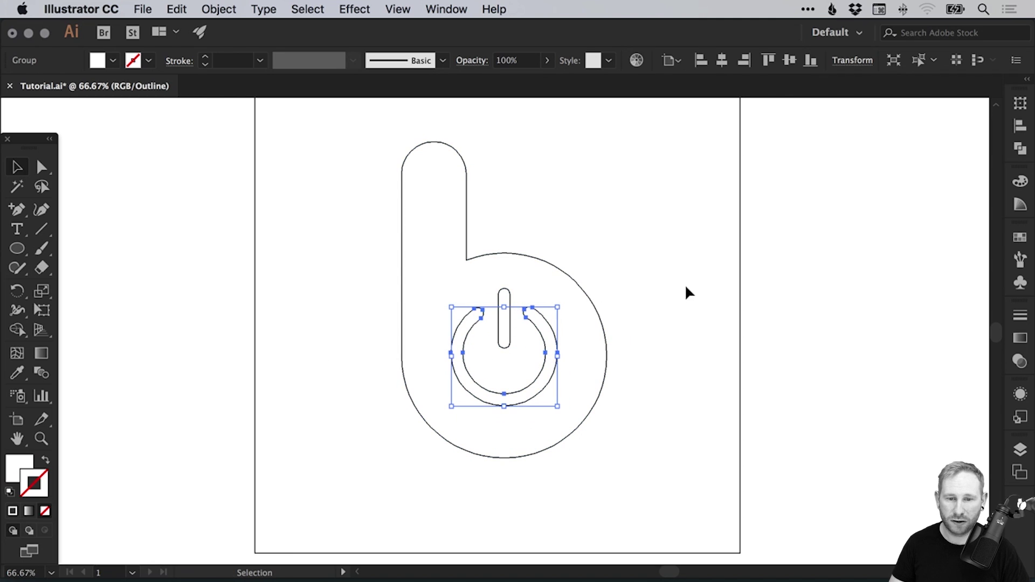
{"action": "left_click", "coordinate": [621, 294]}
{"action": "key", "text": "super+y"}
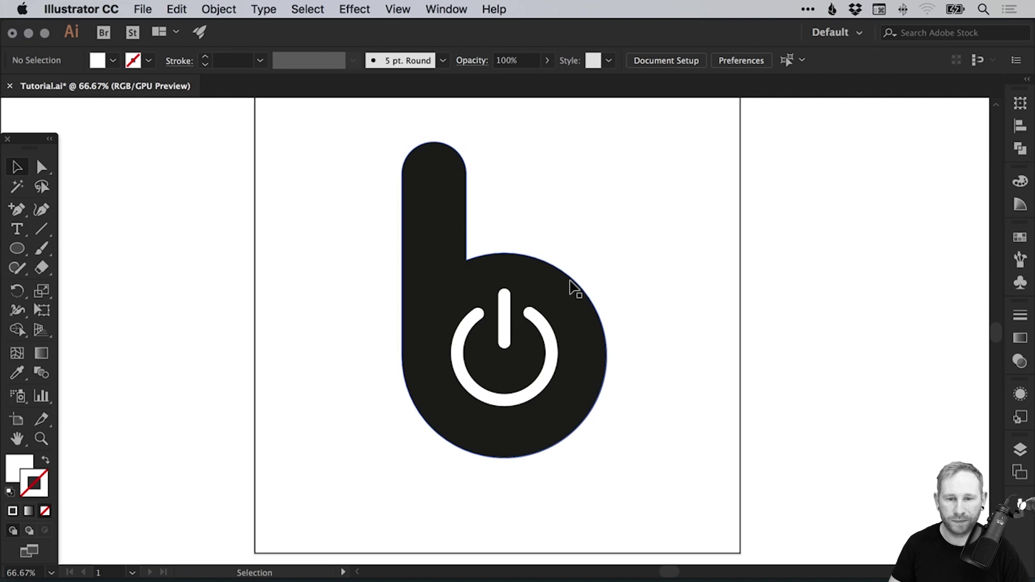
Reselect the power icon's bar and ring, check Pathfinder, and undo a trial move of the icon
{"action": "left_click", "coordinate": [504, 318]}
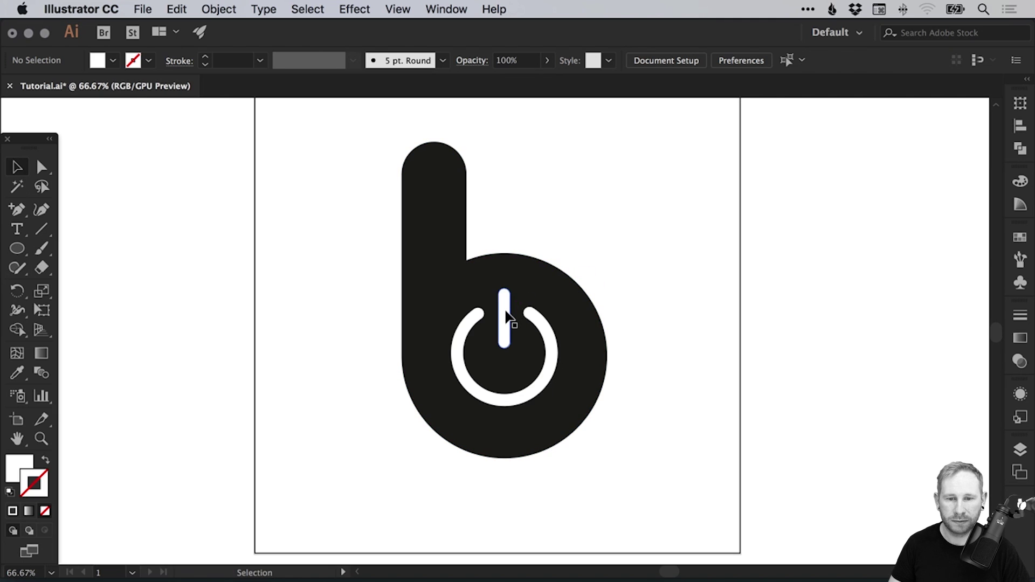
{"action": "left_click", "coordinate": [547, 336], "text": "shift"}
{"action": "left_click", "coordinate": [1019, 151]}
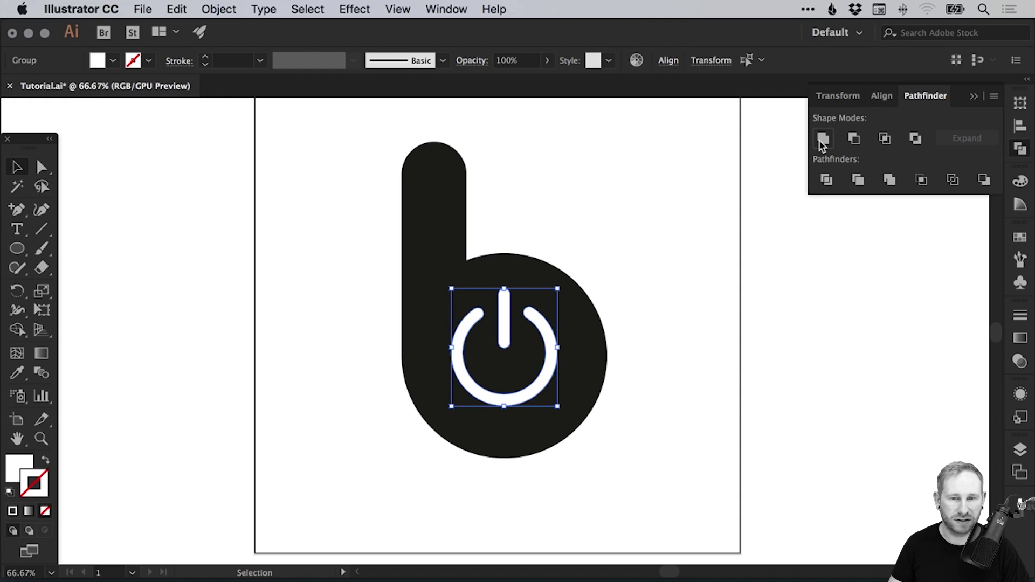
{"action": "left_click", "coordinate": [1025, 150]}
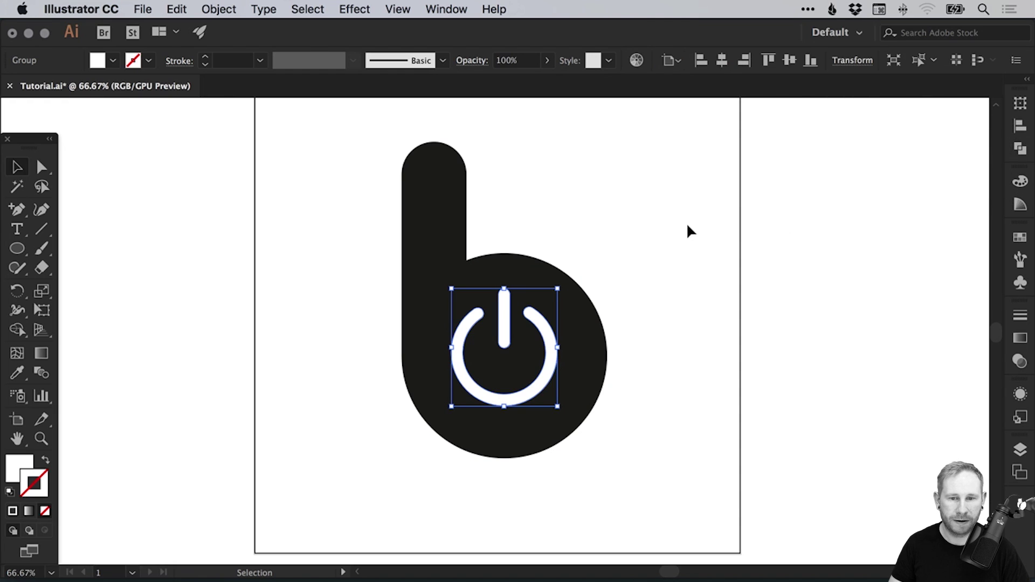
{"action": "left_click", "coordinate": [635, 276]}
{"action": "left_click_drag", "start_coordinate": [550, 306], "coordinate": [675, 287]}
{"action": "key", "text": "cmd+z"}
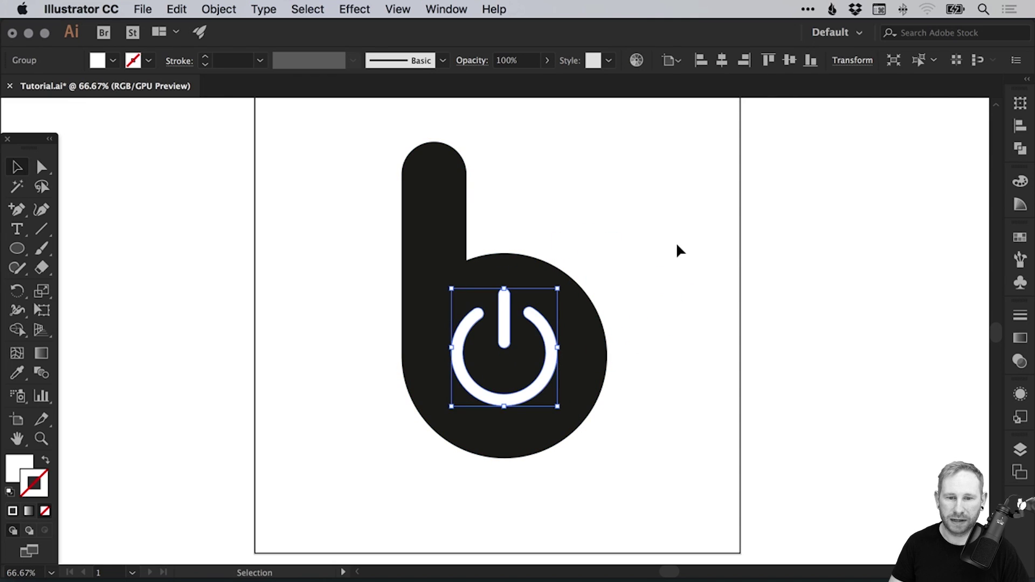
Save the document and move the whole b logo off the artboard to the right
{"action": "key", "text": "a"}
{"action": "key", "text": "cmd+s"}
{"action": "key", "text": "v"}
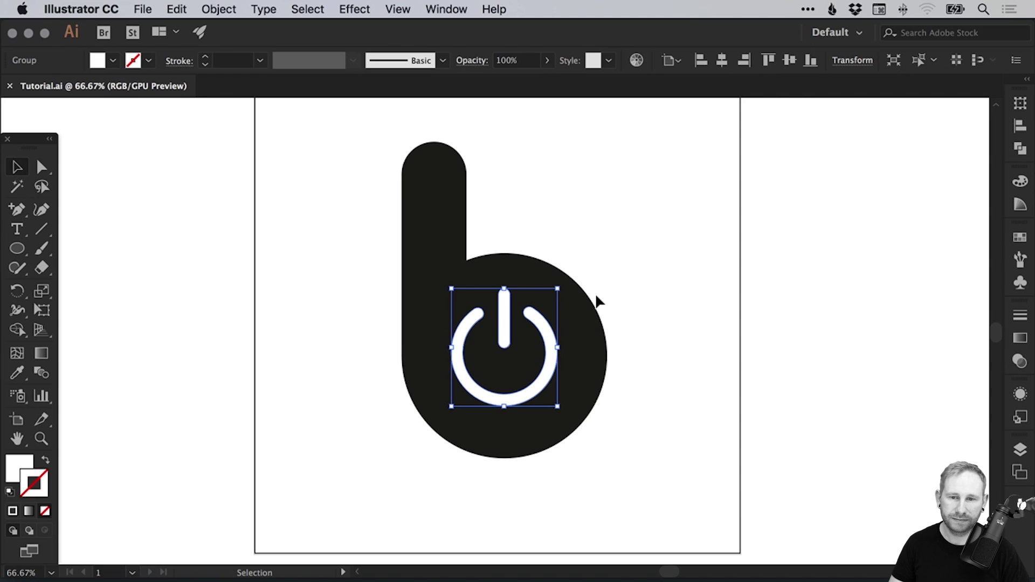
{"action": "left_click", "coordinate": [420, 278], "text": "shift"}
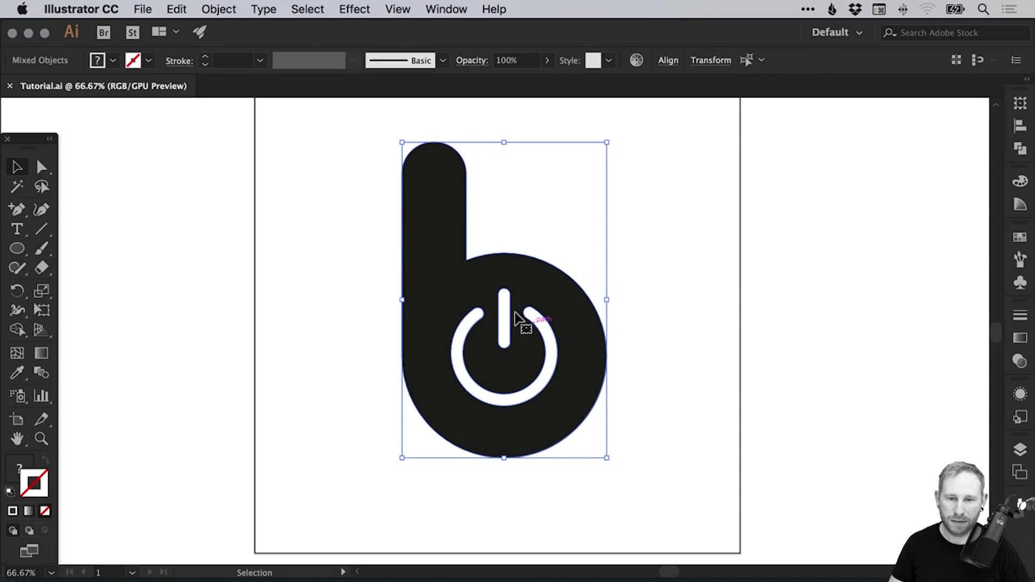
{"action": "left_click_drag", "start_coordinate": [504, 329], "coordinate": [845, 339]}
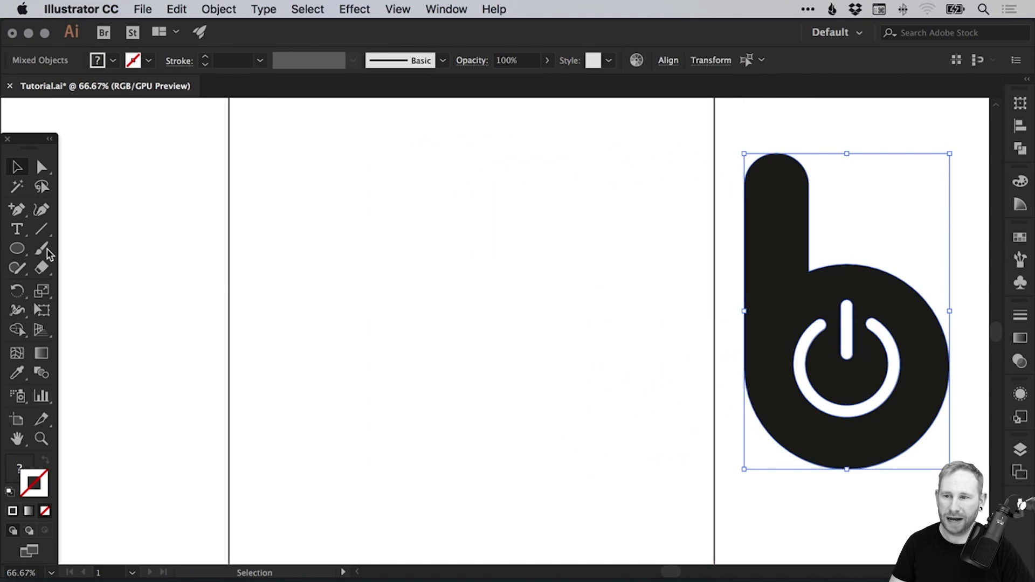
{"action": "left_click_drag", "start_coordinate": [17, 248], "coordinate": [57, 245]}
Fit the artboard in view and draw a rectangle covering the whole artboard
{"action": "key", "text": "cmd+0"}
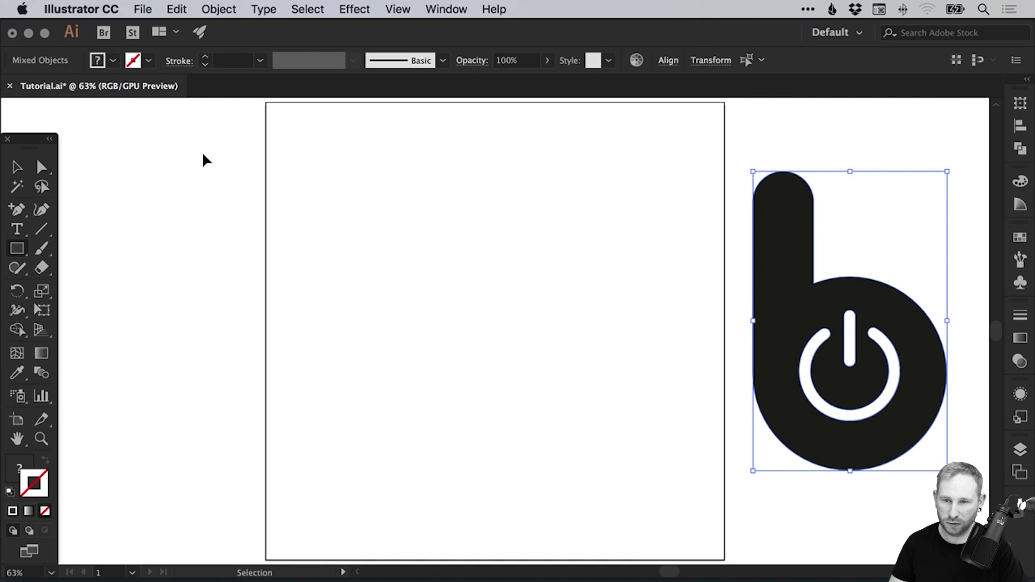
{"action": "left_click_drag", "start_coordinate": [264, 101], "coordinate": [724, 559]}
{"action": "key", "text": "v"}
Fill the rectangle with a global swatch edited to dark navy RGB 25/29/35
{"action": "left_click", "coordinate": [21, 469]}
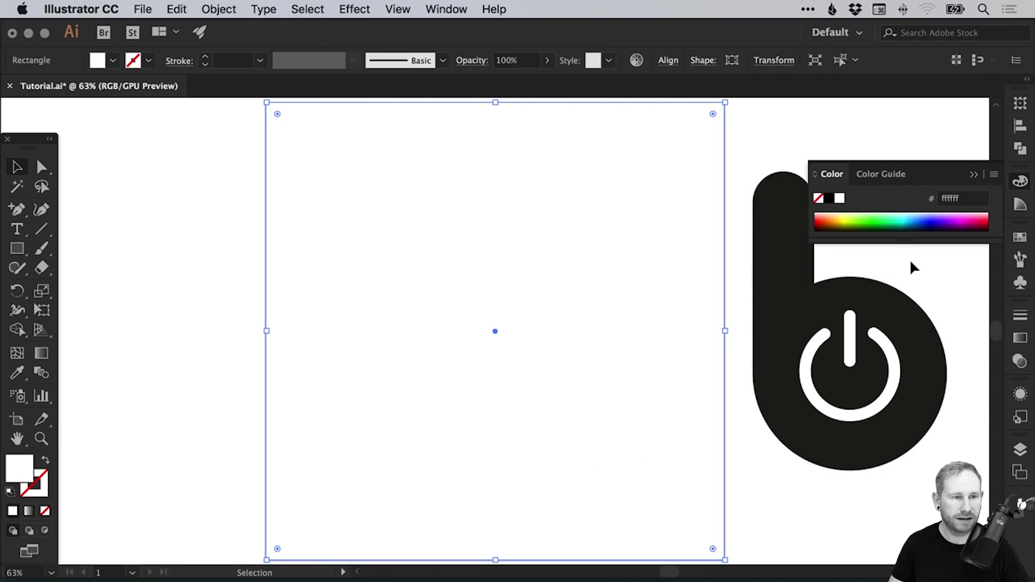
{"action": "left_click", "coordinate": [1022, 235]}
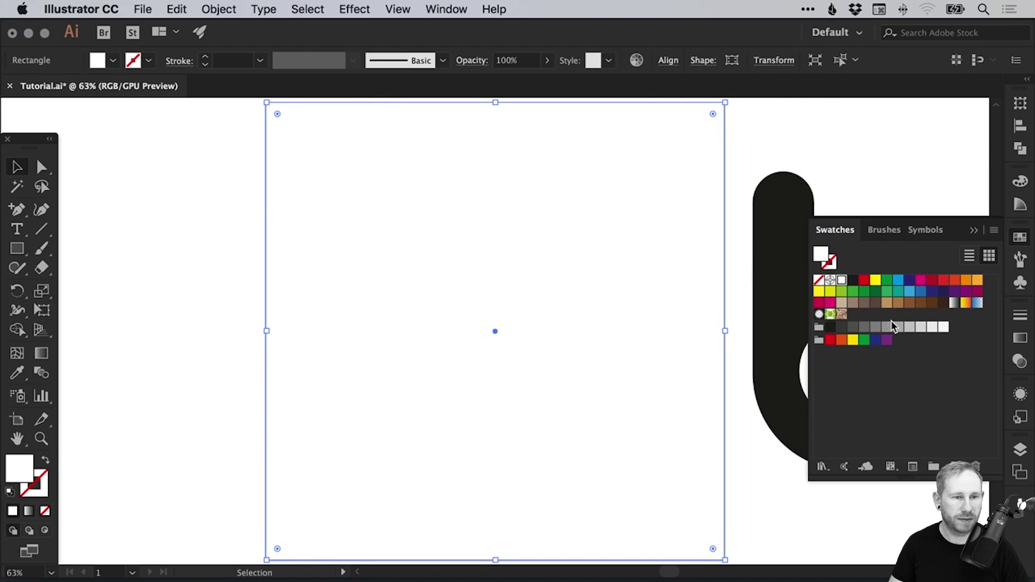
{"action": "double_click", "coordinate": [922, 293]}
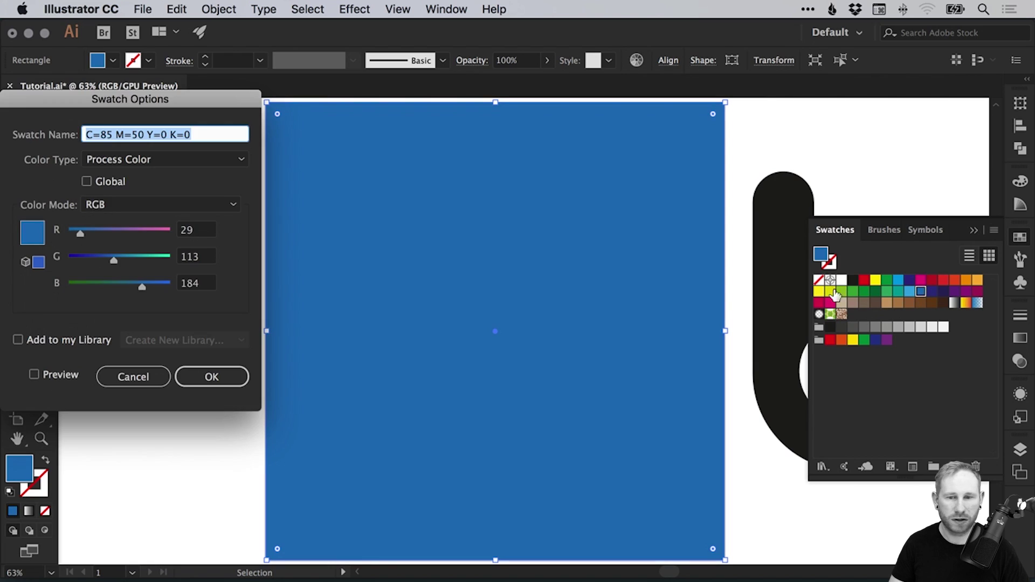
{"action": "left_click", "coordinate": [47, 374]}
{"action": "left_click", "coordinate": [89, 182]}
{"action": "left_click_drag", "start_coordinate": [113, 261], "coordinate": [91, 261]}
{"action": "left_click_drag", "start_coordinate": [142, 287], "coordinate": [90, 287]}
{"action": "left_click_drag", "start_coordinate": [90, 261], "coordinate": [79, 236]}
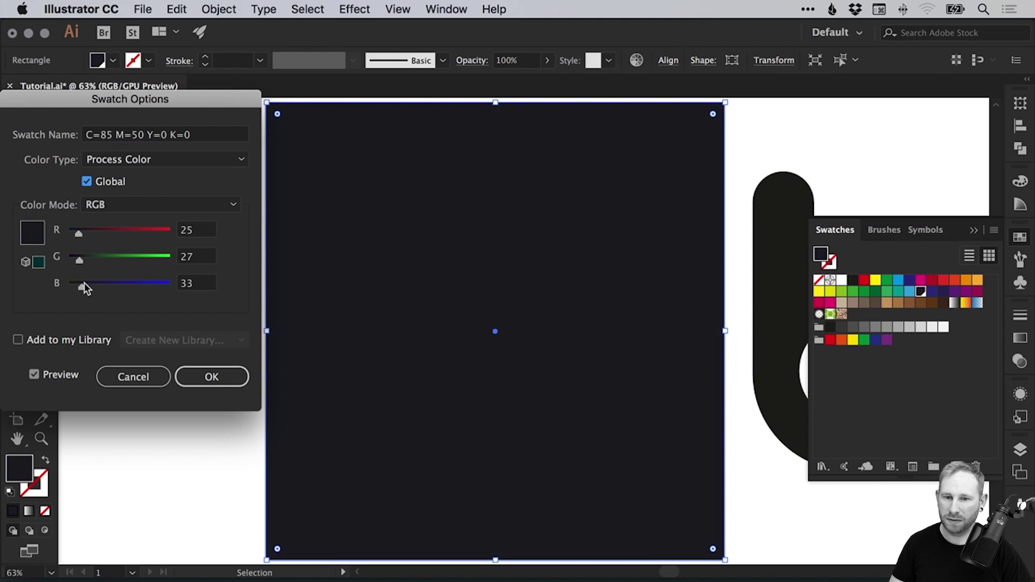
{"action": "left_click_drag", "start_coordinate": [84, 287], "coordinate": [85, 287]}
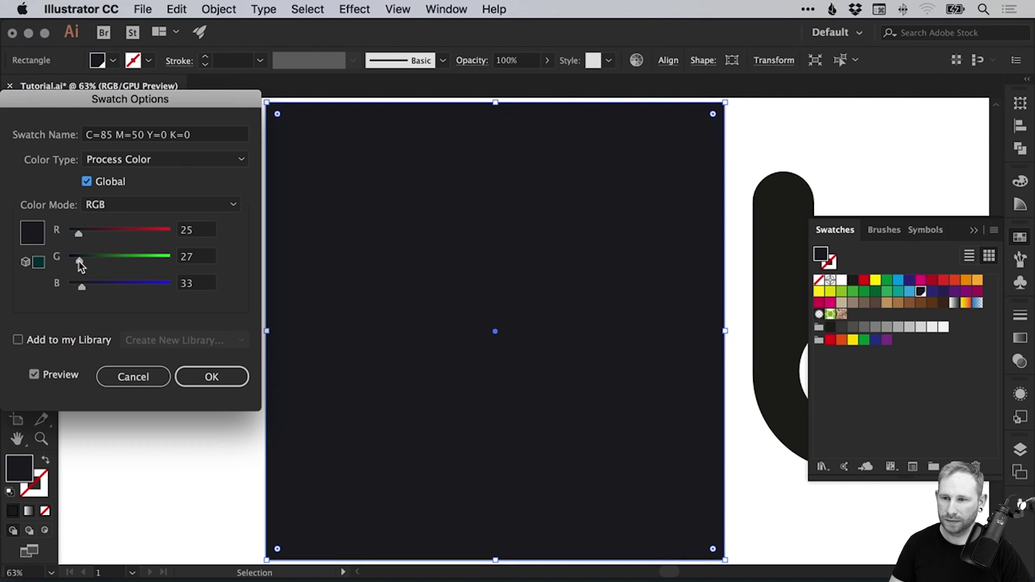
{"action": "left_click", "coordinate": [212, 376]}
Lock the navy background rectangle with Object > Lock > Selection
{"action": "left_click", "coordinate": [218, 9]}
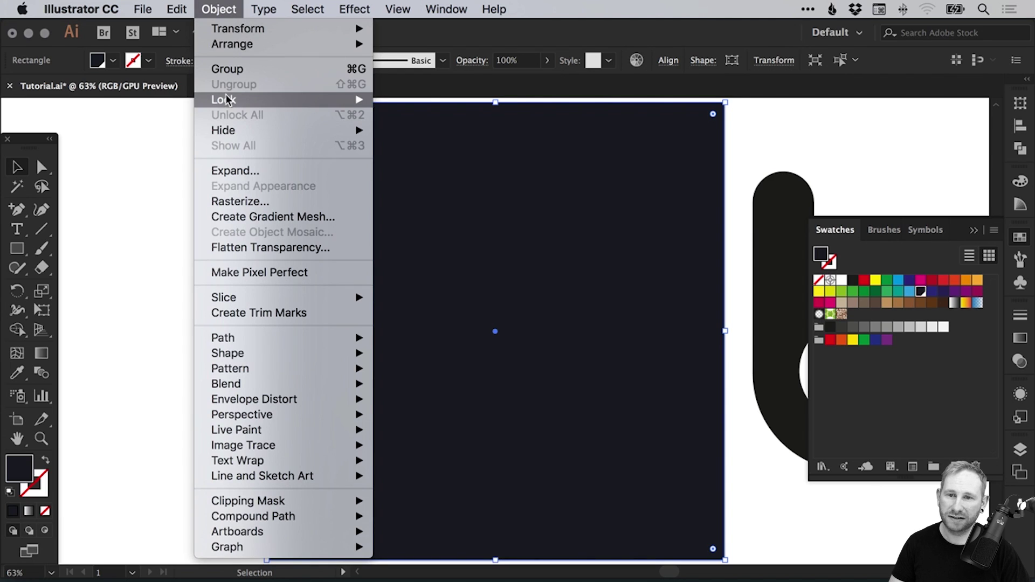
{"action": "mouse_move", "coordinate": [232, 100]}
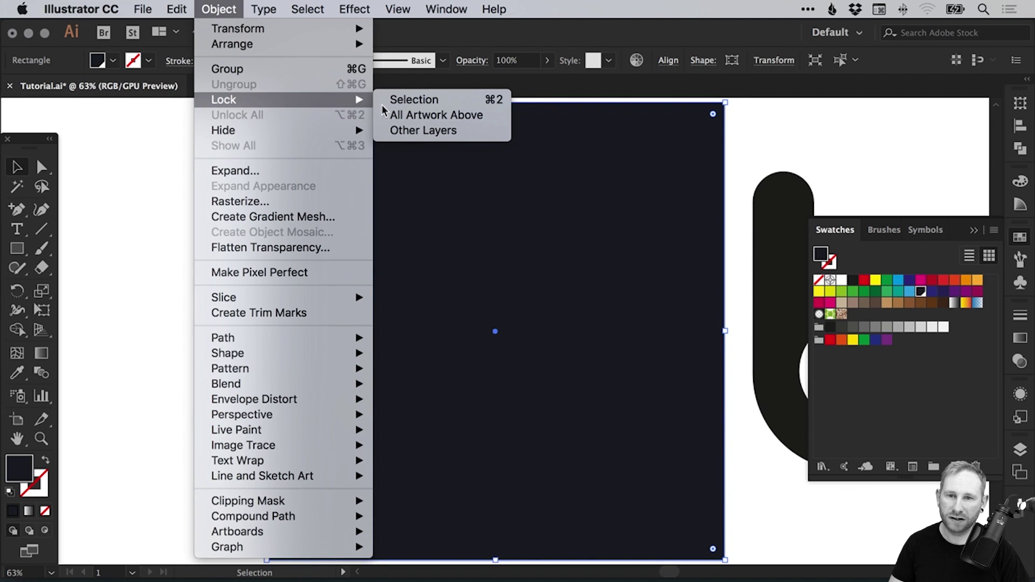
{"action": "left_click", "coordinate": [413, 100]}
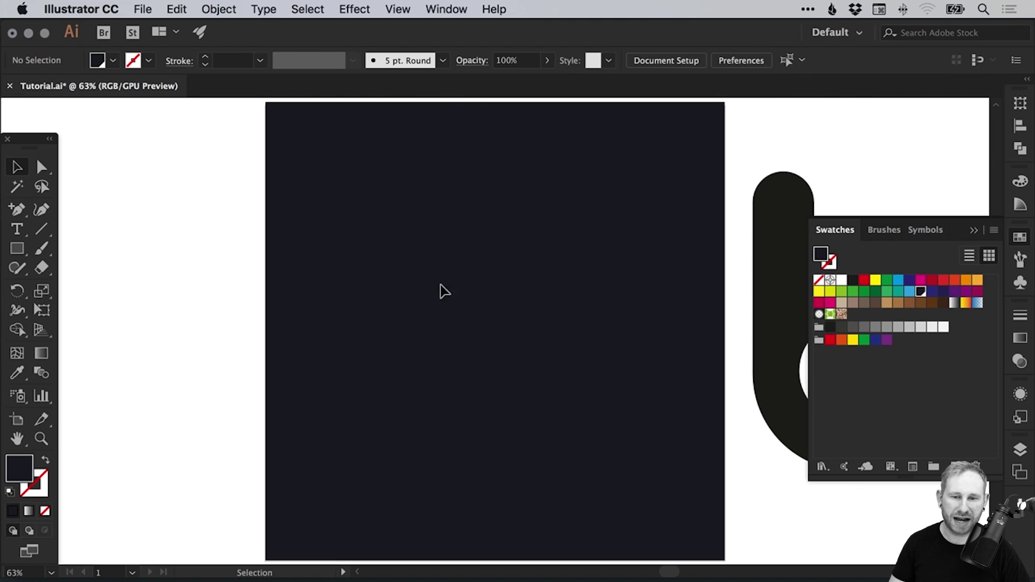
Select the b logo and move it onto the artboard, then undo the move
{"action": "left_click_drag", "start_coordinate": [723, 477], "coordinate": [916, 234]}
{"action": "left_click", "coordinate": [1023, 239]}
{"action": "left_click_drag", "start_coordinate": [862, 292], "coordinate": [514, 293]}
{"action": "left_click", "coordinate": [590, 277]}
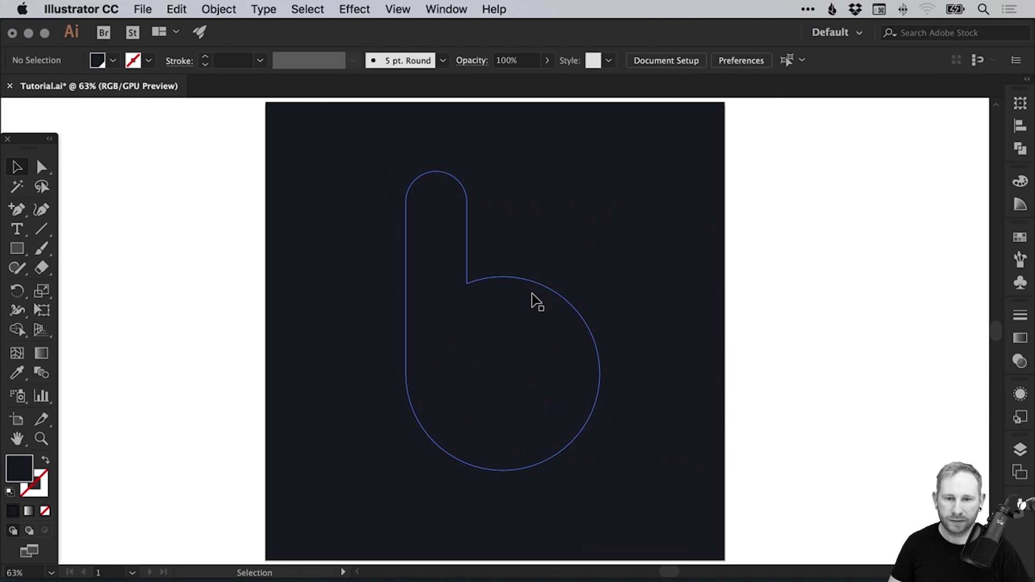
{"action": "key", "text": "super+z"}
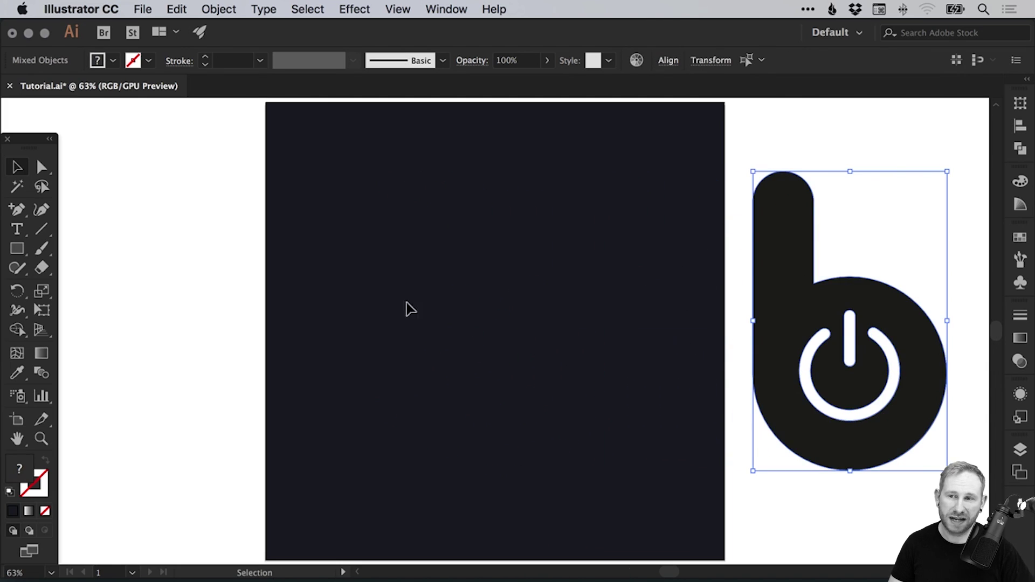
Bring the logo in front of the background and move it to the artboard centre
{"action": "left_click", "coordinate": [219, 12]}
{"action": "mouse_move", "coordinate": [232, 44]}
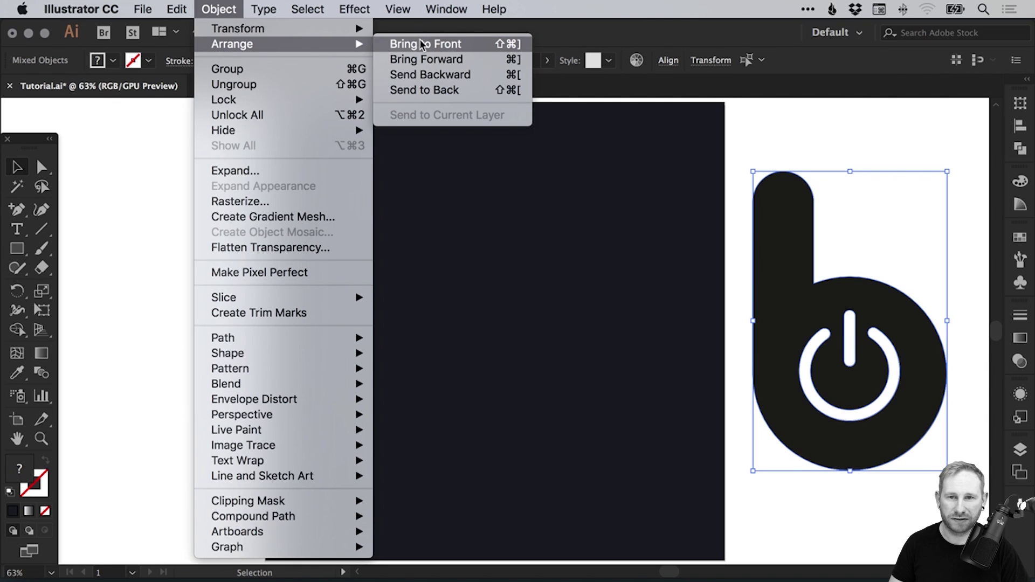
{"action": "left_click", "coordinate": [467, 60]}
{"action": "left_click_drag", "start_coordinate": [804, 323], "coordinate": [471, 307]}
{"action": "left_click", "coordinate": [611, 284]}
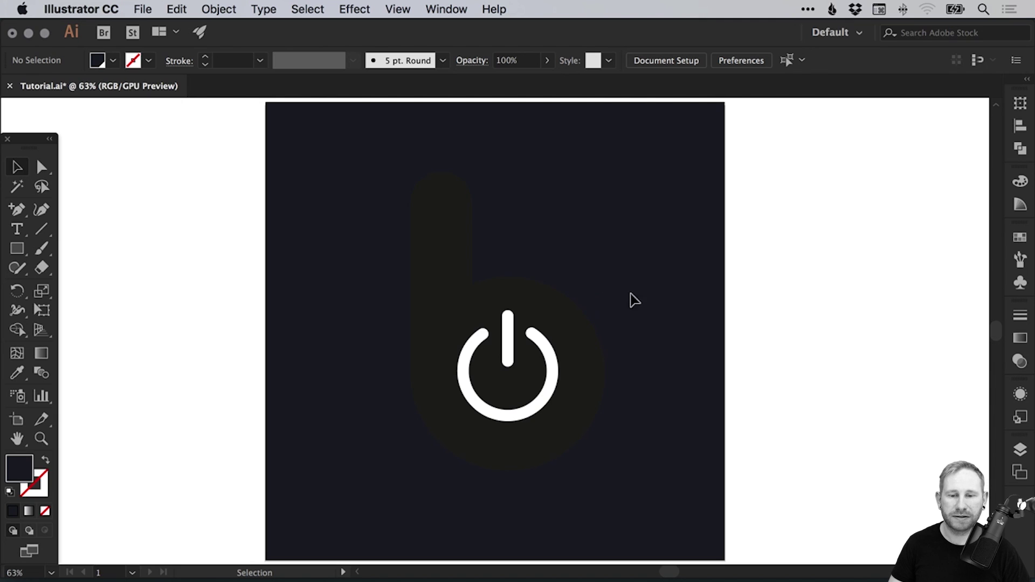
Edit the b's global teal swatch to RGB 0/177/193 for a lighter cyan teal
{"action": "left_click", "coordinate": [439, 297]}
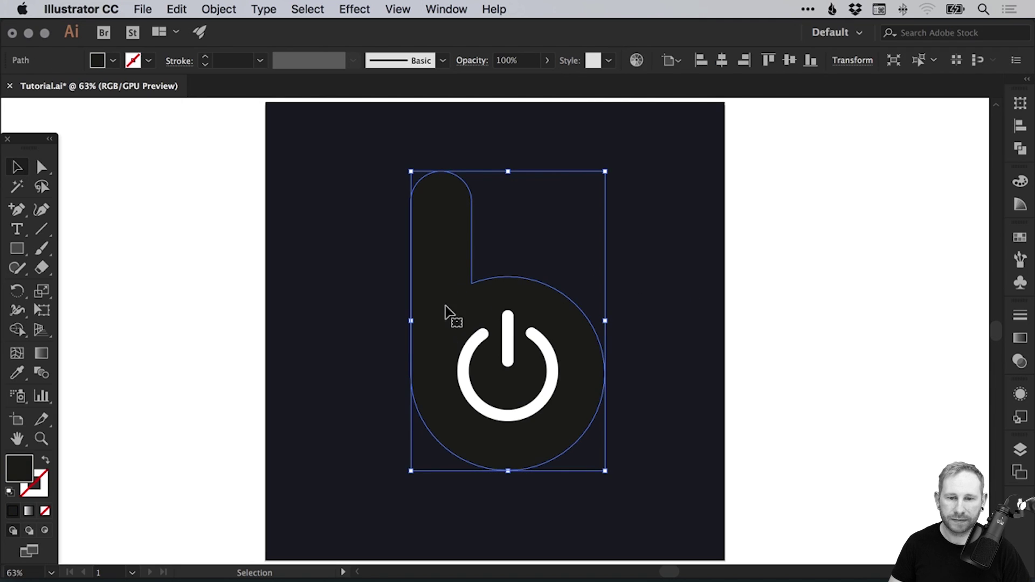
{"action": "left_click", "coordinate": [1019, 238]}
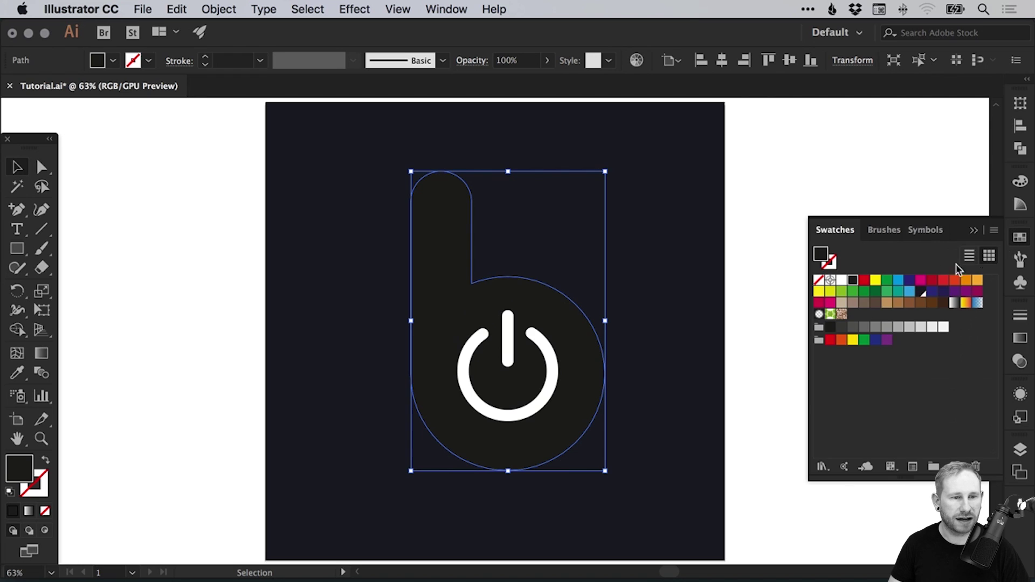
{"action": "double_click", "coordinate": [897, 293]}
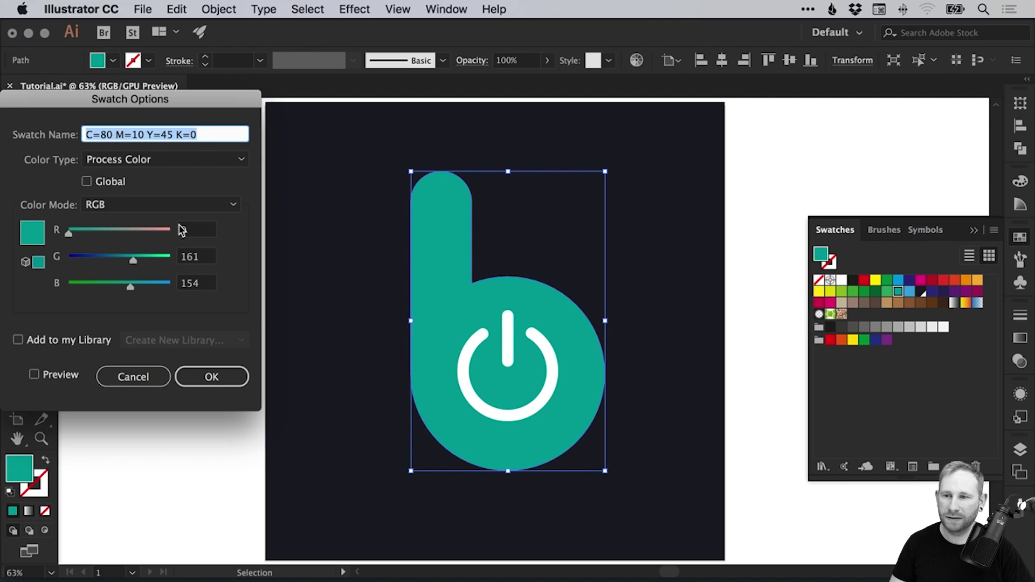
{"action": "left_click", "coordinate": [56, 375]}
{"action": "left_click", "coordinate": [107, 185]}
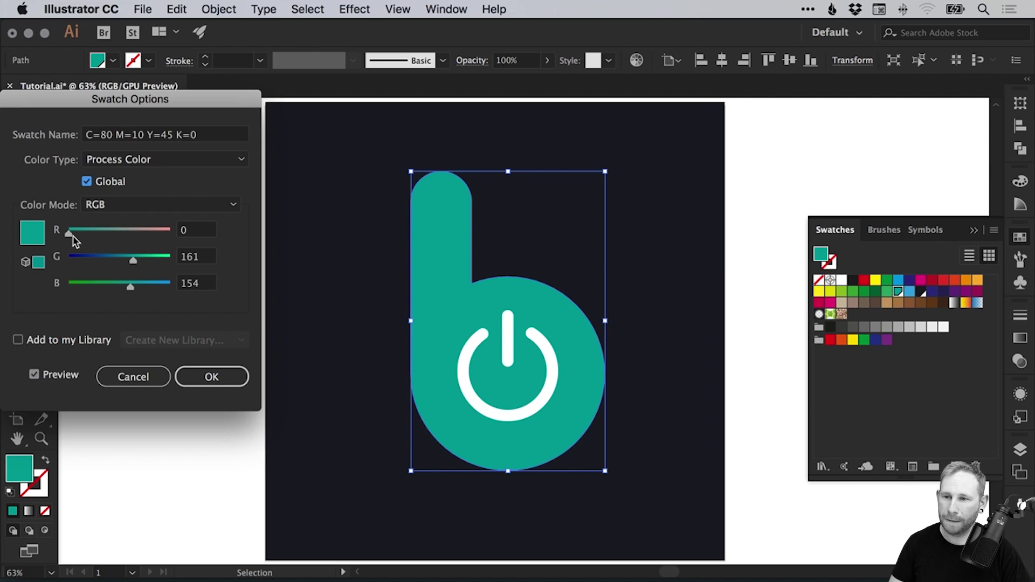
{"action": "left_click_drag", "start_coordinate": [139, 262], "coordinate": [142, 261]}
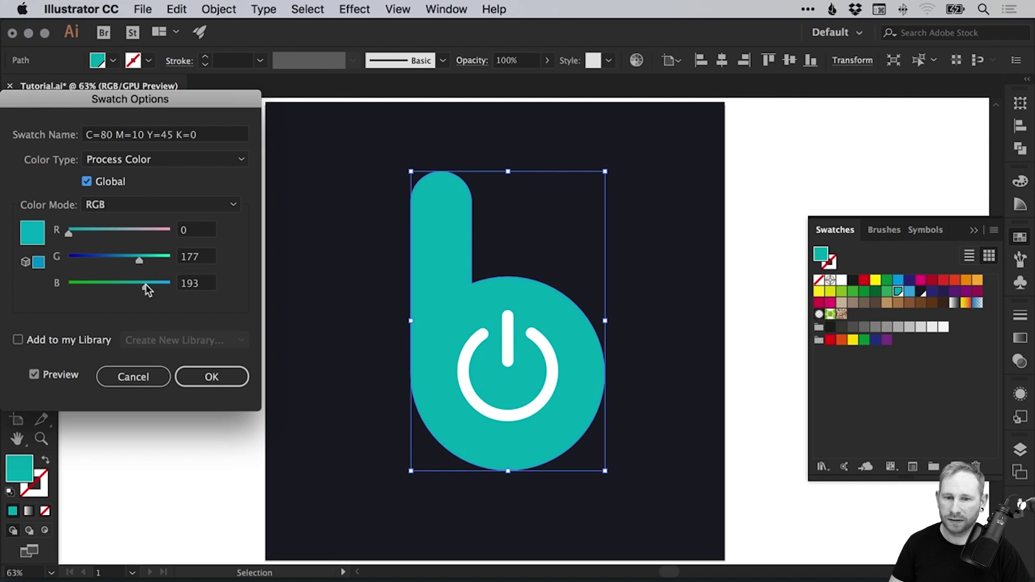
{"action": "left_click_drag", "start_coordinate": [146, 286], "coordinate": [142, 285]}
{"action": "left_click", "coordinate": [216, 373]}
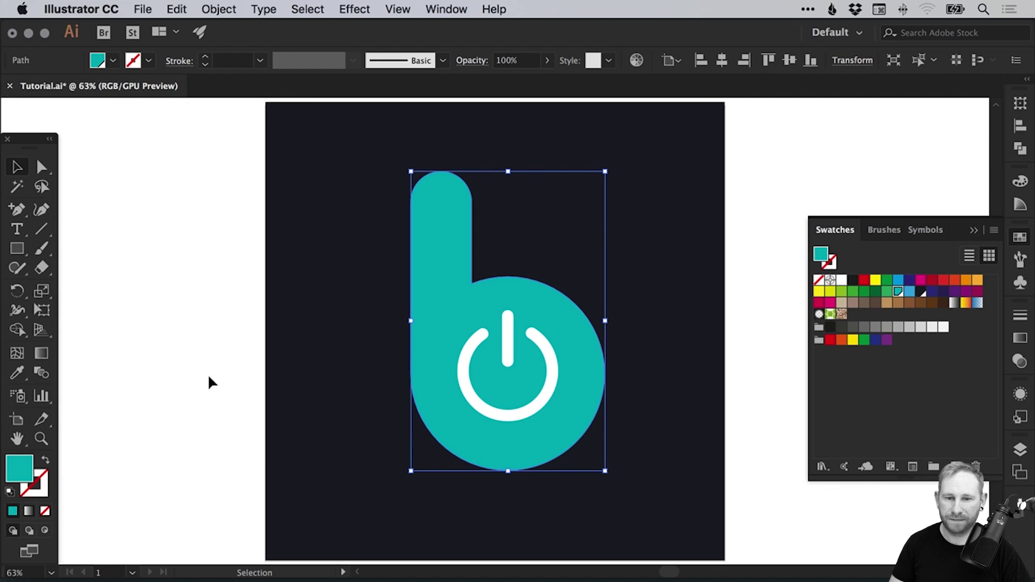
Select both the white power icon and the teal b, and hide the swatches
{"action": "left_click", "coordinate": [541, 346]}
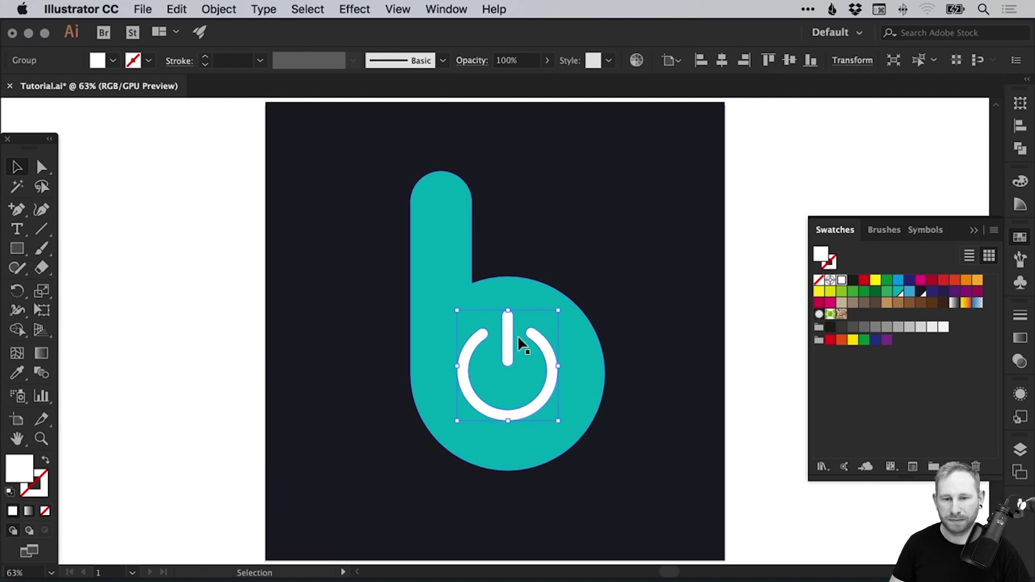
{"action": "left_click", "coordinate": [438, 265], "text": "shift"}
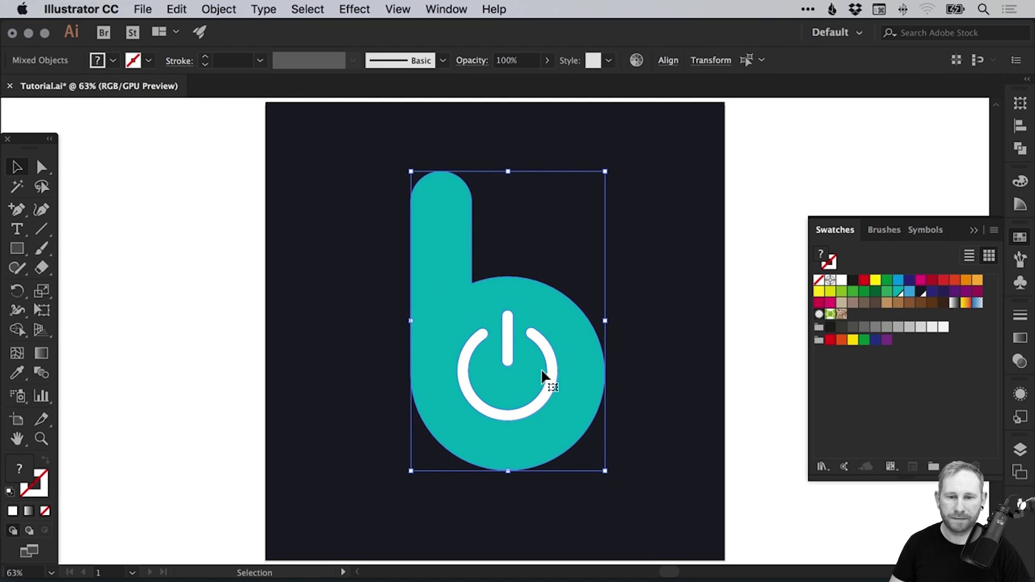
{"action": "left_click", "coordinate": [1022, 237]}
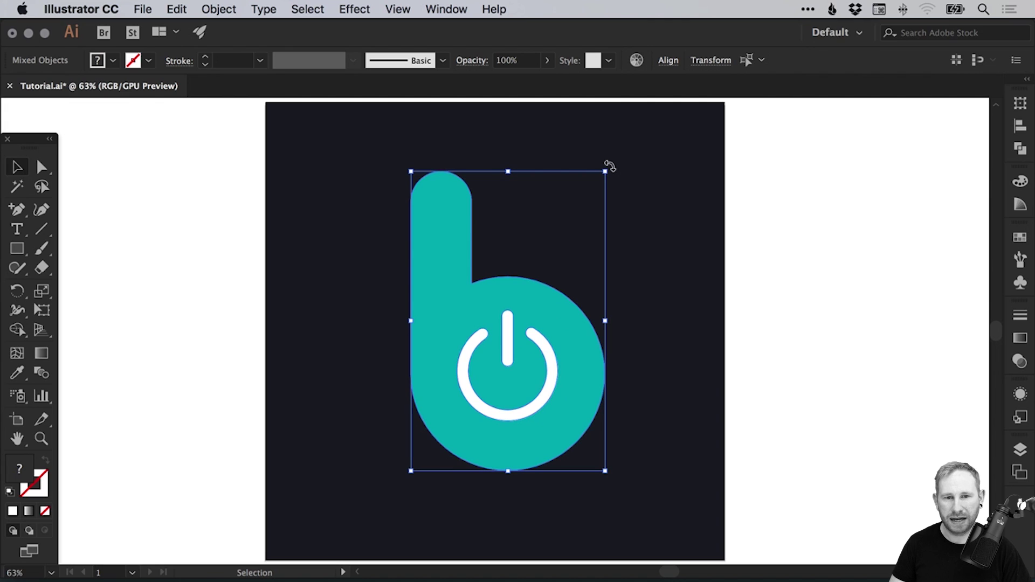
Try tilting the logo clockwise, first about 45°, then about 30°
{"action": "left_click_drag", "start_coordinate": [610, 165], "coordinate": [665, 232]}
{"action": "left_click", "coordinate": [693, 238]}
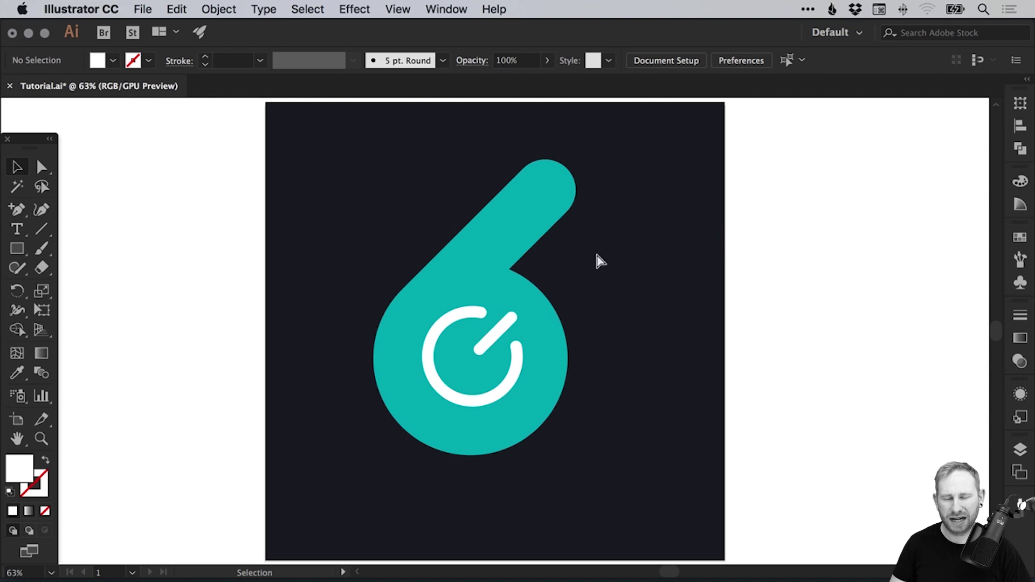
{"action": "key", "text": "super+z"}
{"action": "left_click_drag", "start_coordinate": [620, 168], "coordinate": [673, 244]}
{"action": "left_click", "coordinate": [689, 253]}
{"action": "scroll", "coordinate": [555, 283], "scroll_direction": "left", "scroll_amount": 1}
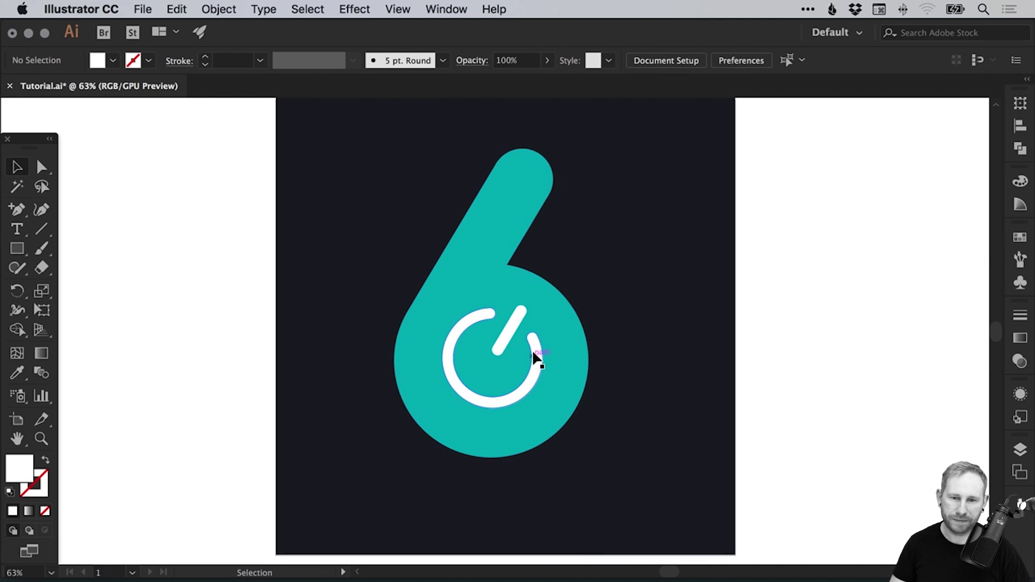
{"action": "scroll", "coordinate": [540, 352], "scroll_direction": "up", "scroll_amount": 1}
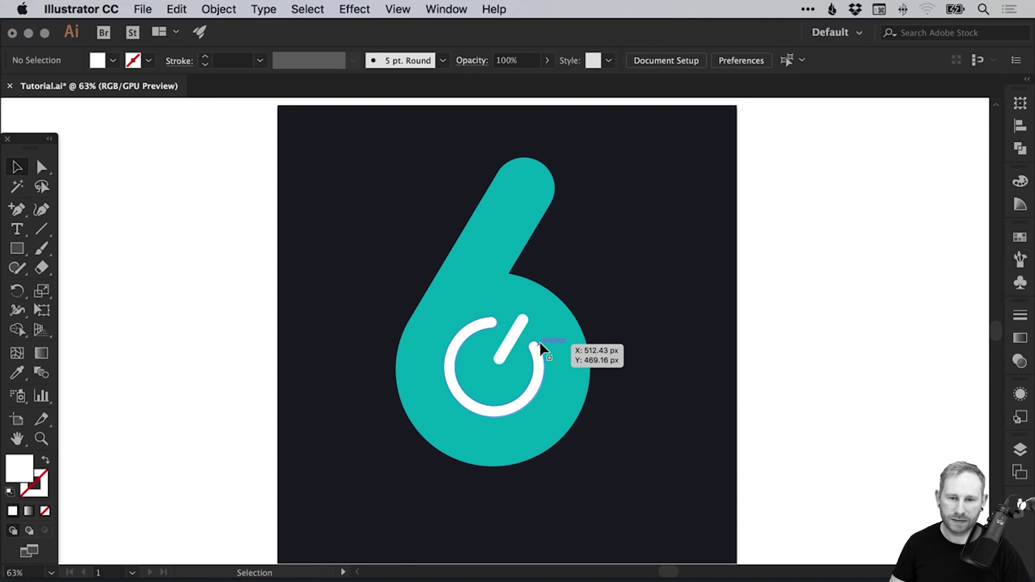
Undo the tilt and shorten the b's stem by lowering its top anchors
{"action": "key", "text": "super+z"}
{"action": "left_click", "coordinate": [42, 168]}
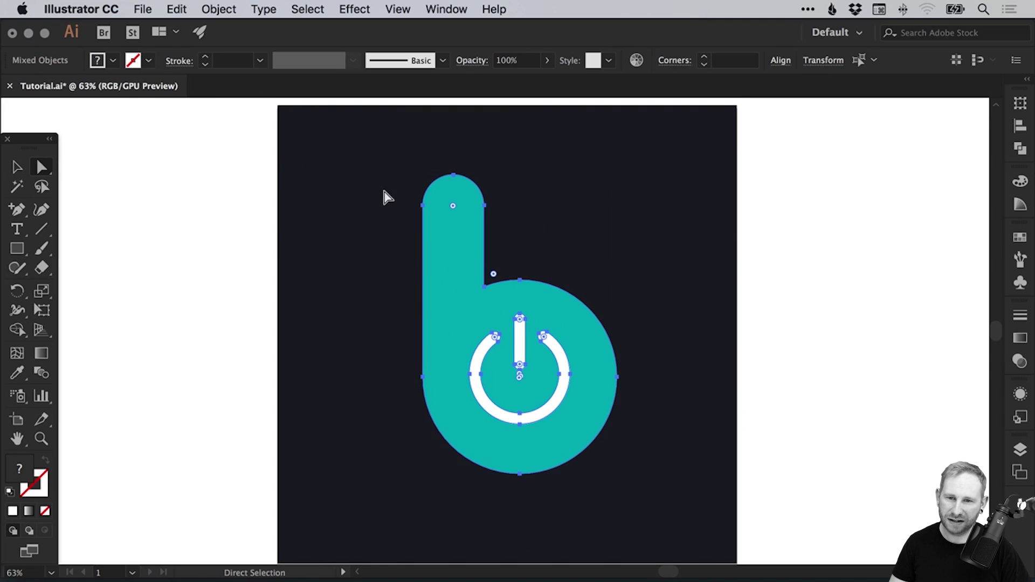
{"action": "left_click_drag", "start_coordinate": [387, 163], "coordinate": [513, 204]}
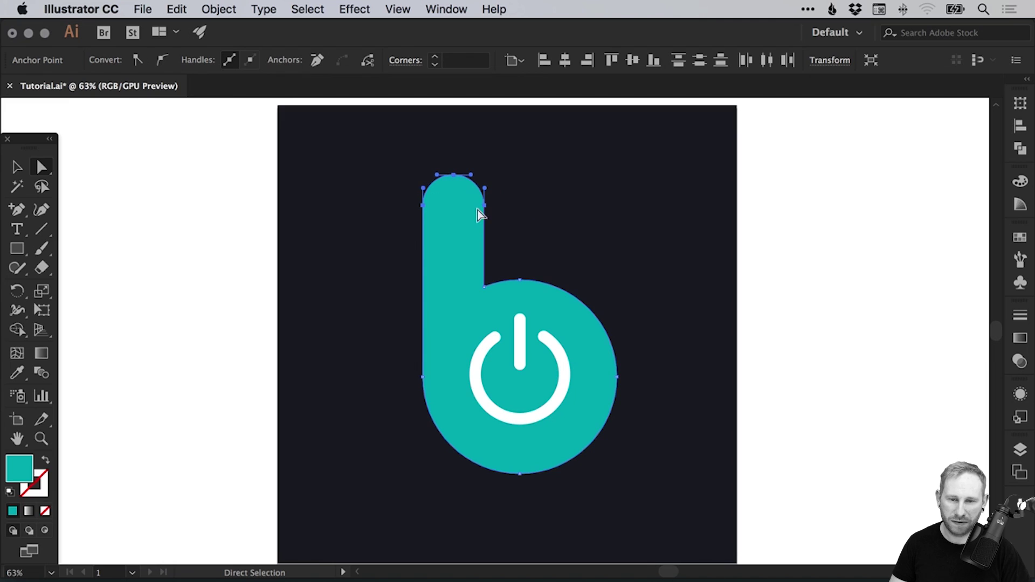
{"action": "left_click_drag", "start_coordinate": [452, 190], "coordinate": [452, 190]}
{"action": "key", "text": "v"}
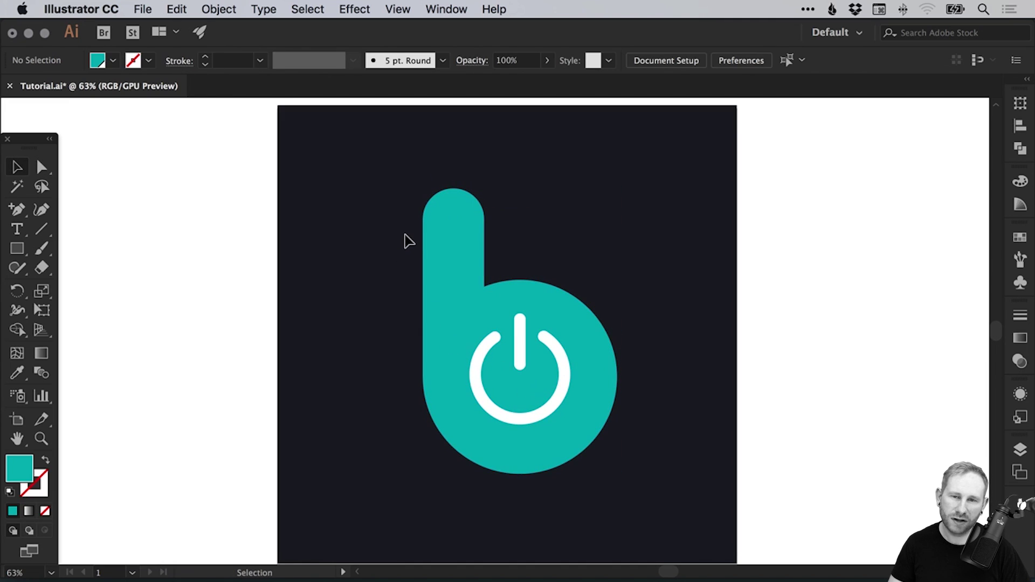
Tilt the whole b and power icon about 30° clockwise and place a copy beside it
{"action": "left_click_drag", "start_coordinate": [400, 221], "coordinate": [630, 440]}
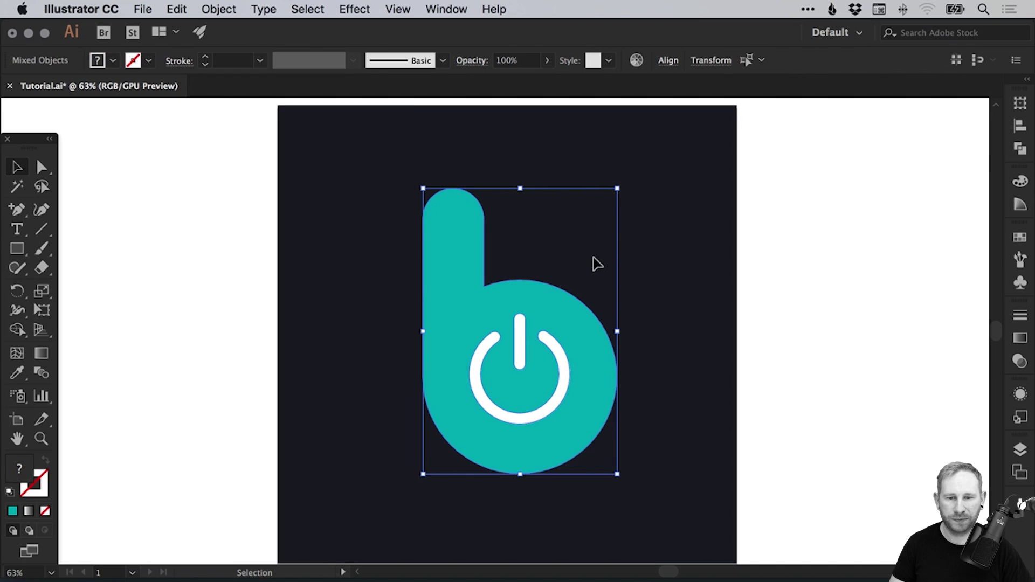
{"action": "left_click_drag", "start_coordinate": [622, 180], "coordinate": [638, 261]}
{"action": "key", "text": "super+shift+a"}
{"action": "left_click_drag", "start_coordinate": [423, 214], "coordinate": [619, 386]}
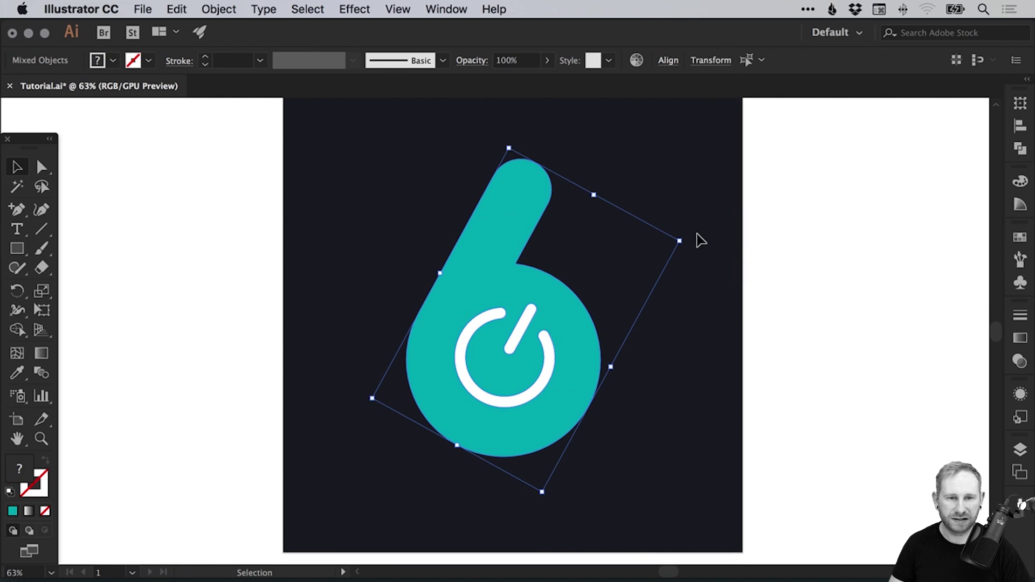
{"action": "left_click_drag", "start_coordinate": [696, 238], "coordinate": [649, 248]}
{"action": "key", "text": "super+shift+a"}
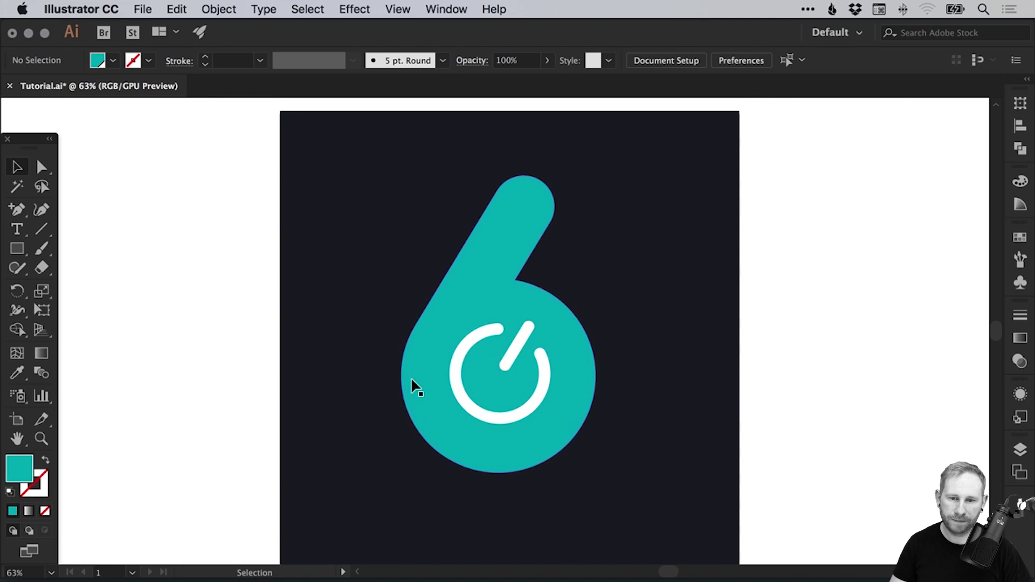
{"action": "left_click_drag", "start_coordinate": [388, 254], "coordinate": [708, 300]}
Cut the power icon out of the left teal shape with Pathfinder Minus Front
{"action": "left_click", "coordinate": [521, 338]}
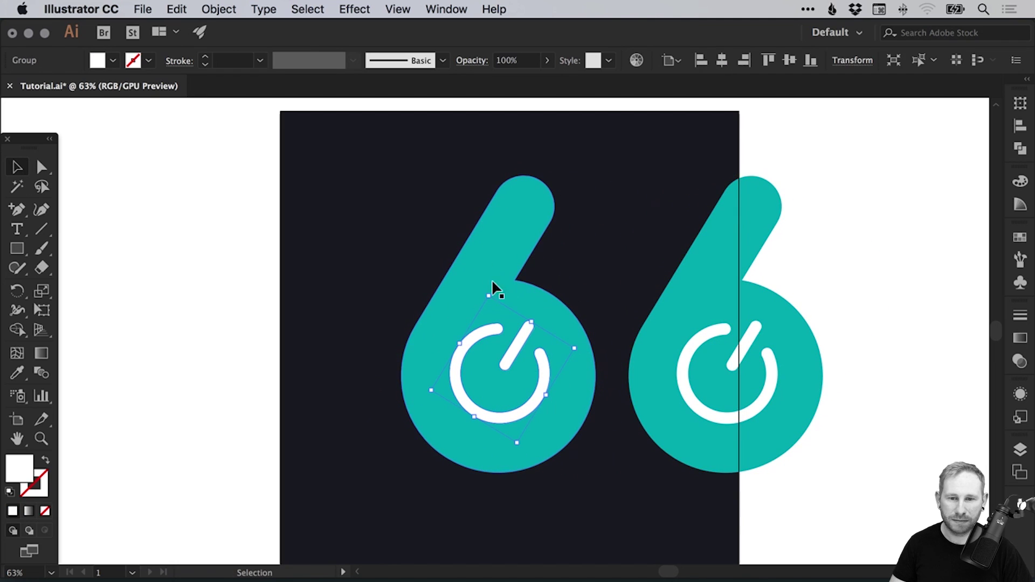
{"action": "left_click", "coordinate": [506, 239], "text": "shift"}
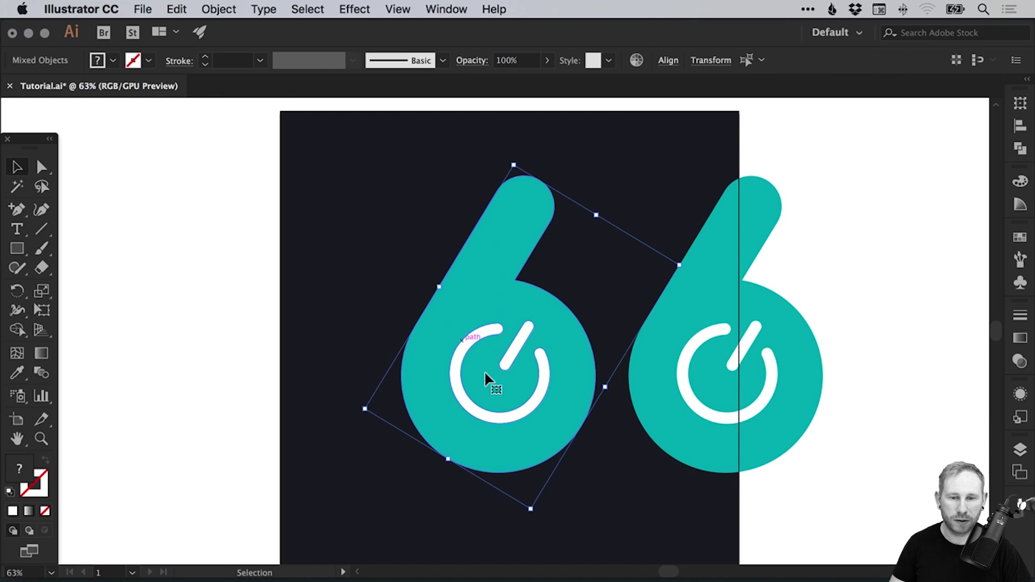
{"action": "left_click", "coordinate": [1019, 151]}
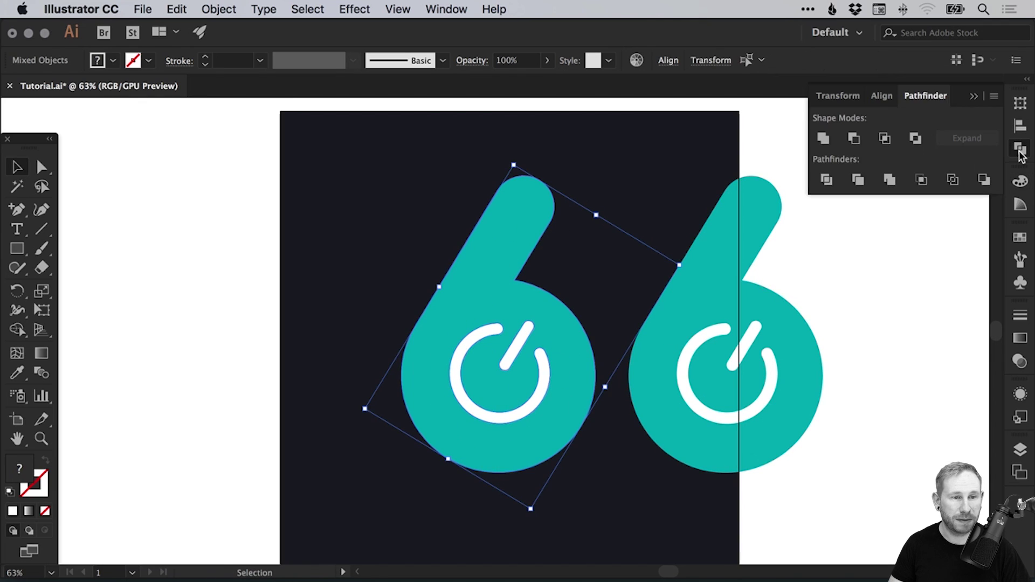
{"action": "left_click", "coordinate": [854, 140]}
{"action": "left_click", "coordinate": [668, 404]}
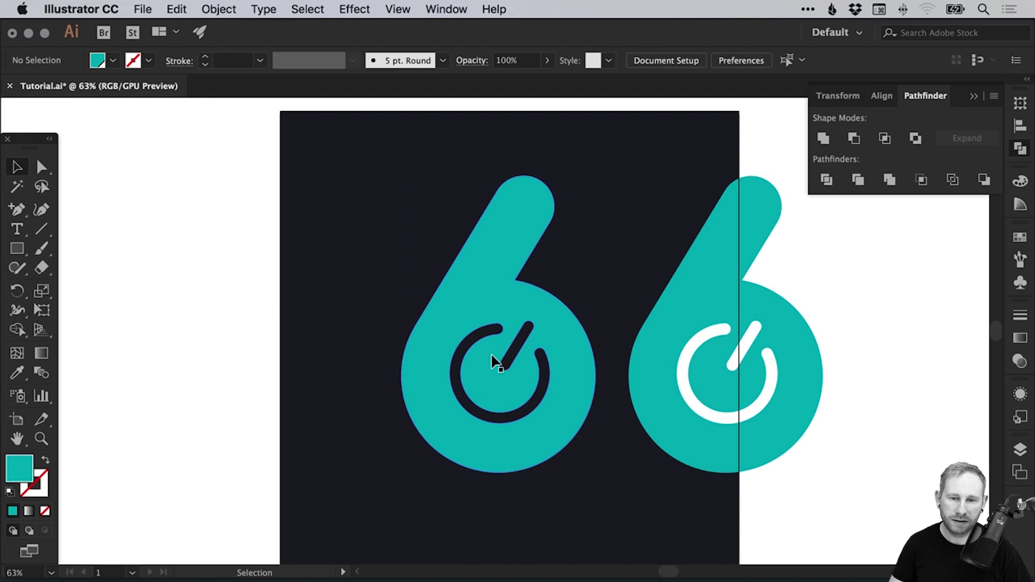
Delete the spare copy's power icon and teal shape
{"action": "left_click", "coordinate": [701, 335]}
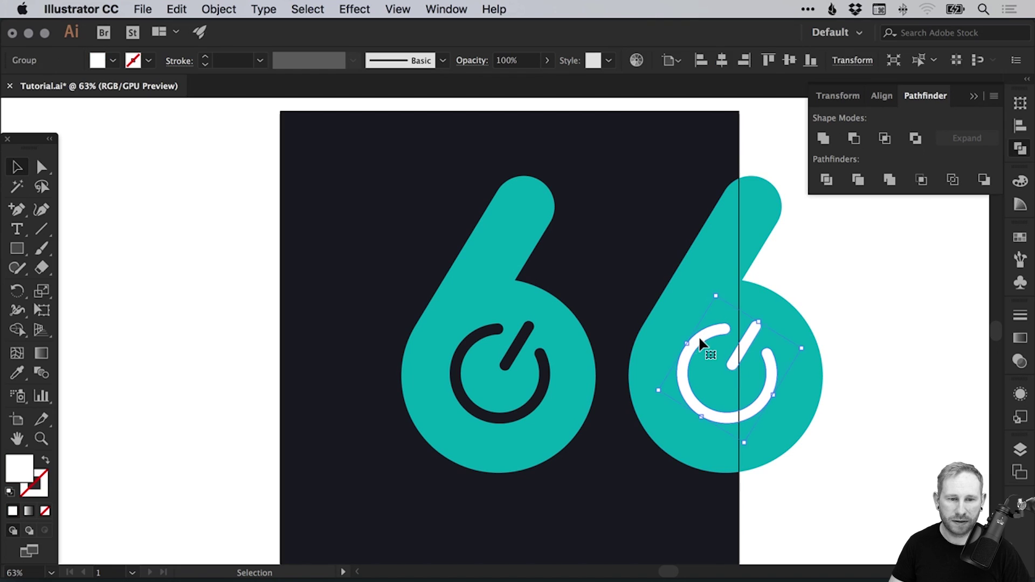
{"action": "key", "text": "Delete"}
{"action": "left_click", "coordinate": [696, 318]}
{"action": "left_click", "coordinate": [952, 181]}
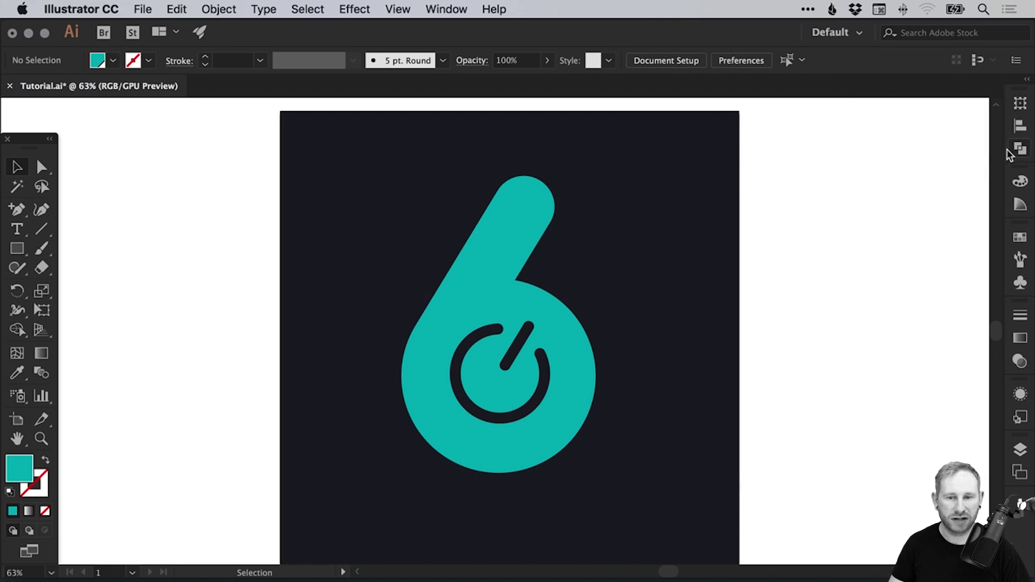
{"action": "scroll", "coordinate": [890, 164], "scroll_direction": "right", "scroll_amount": 1}
{"action": "key", "text": "v"}
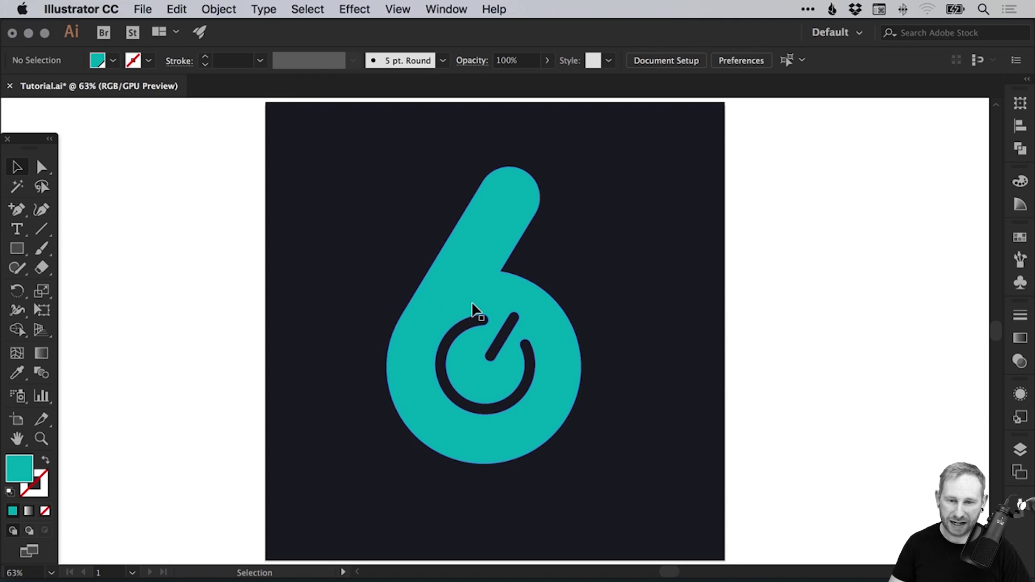
Align the teal logo to the artboard's horizontal and vertical centre
{"action": "left_click", "coordinate": [472, 279]}
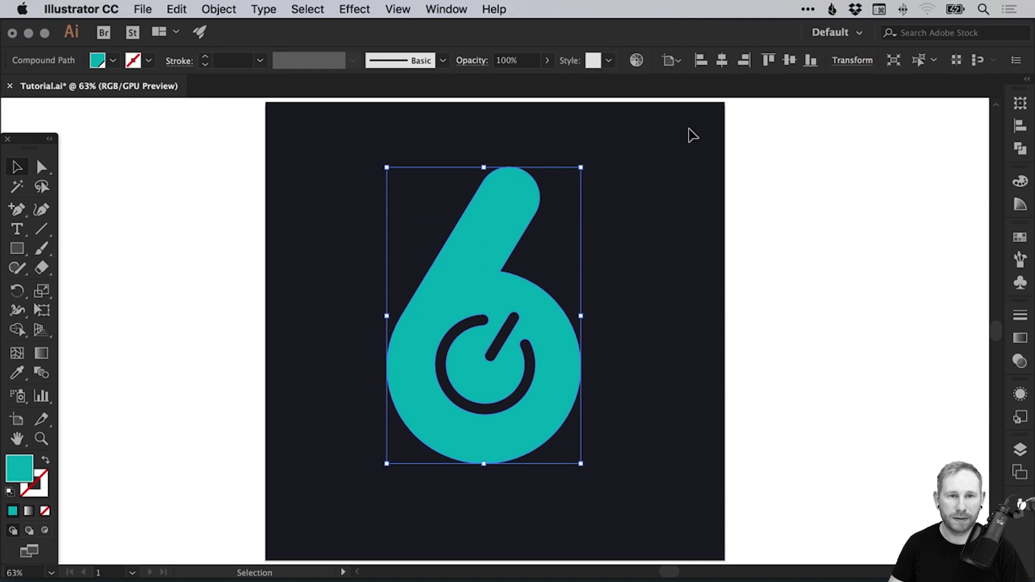
{"action": "left_click", "coordinate": [681, 62]}
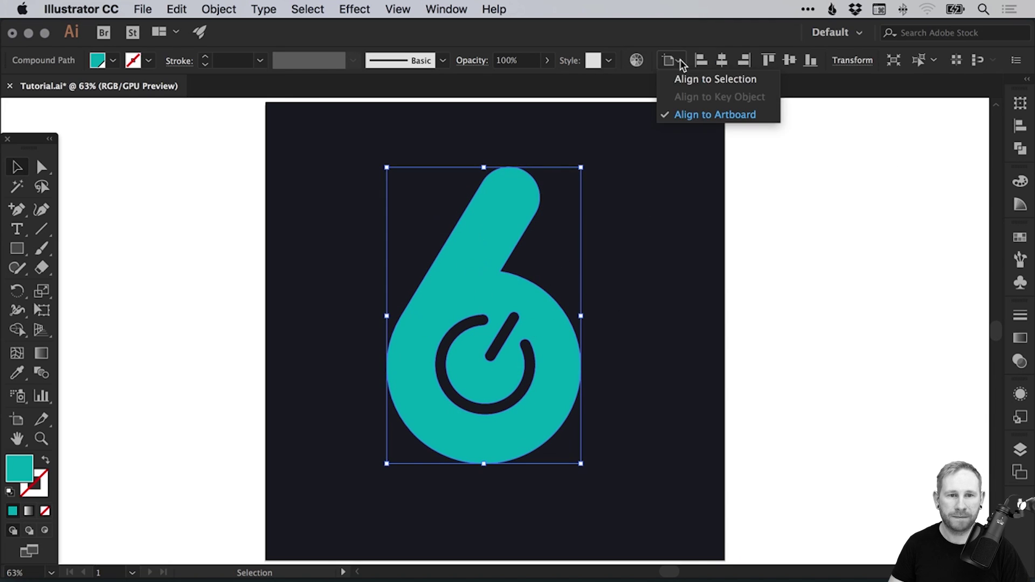
{"action": "left_click", "coordinate": [707, 115]}
{"action": "left_click", "coordinate": [722, 61]}
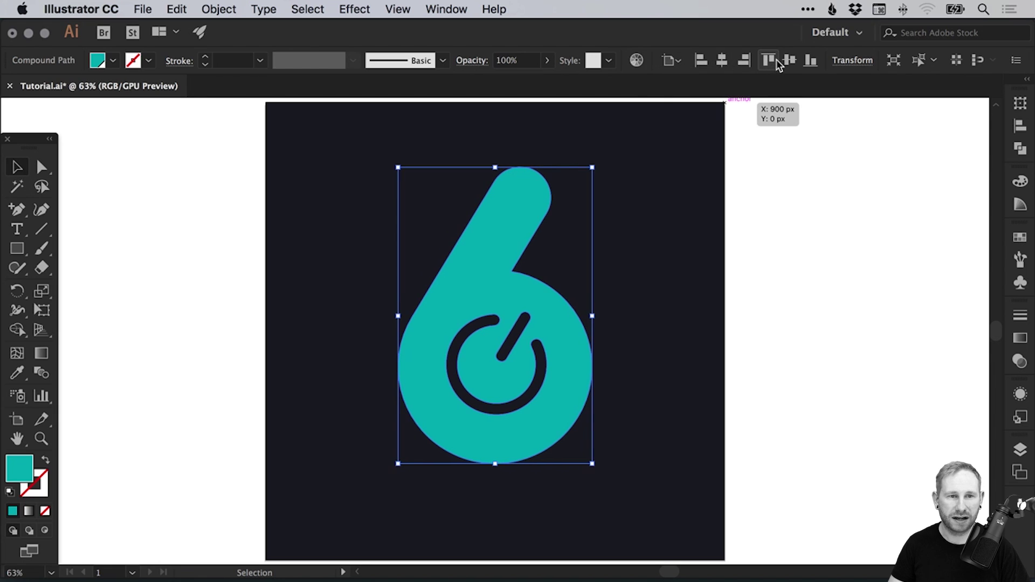
{"action": "left_click", "coordinate": [790, 60]}
{"action": "left_click", "coordinate": [836, 231]}
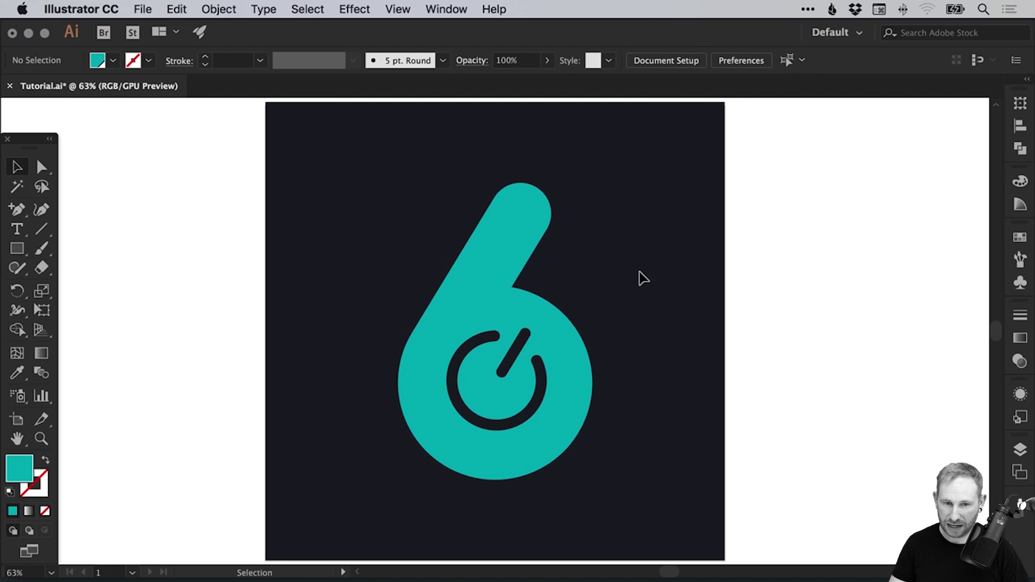
Check the artwork in Outline view, then return to full-colour preview
{"action": "key", "text": "a"}
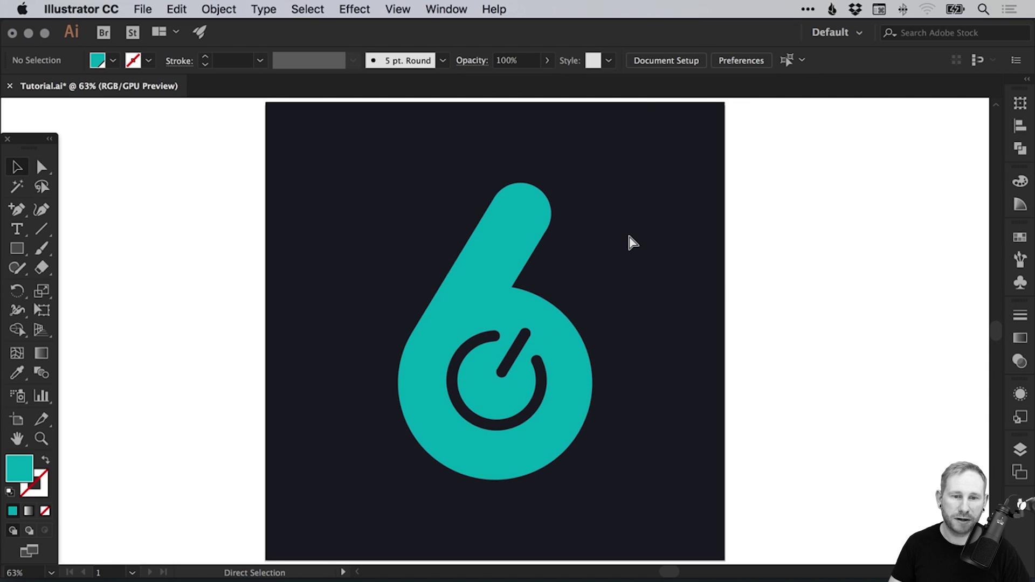
{"action": "key", "text": "super+y"}
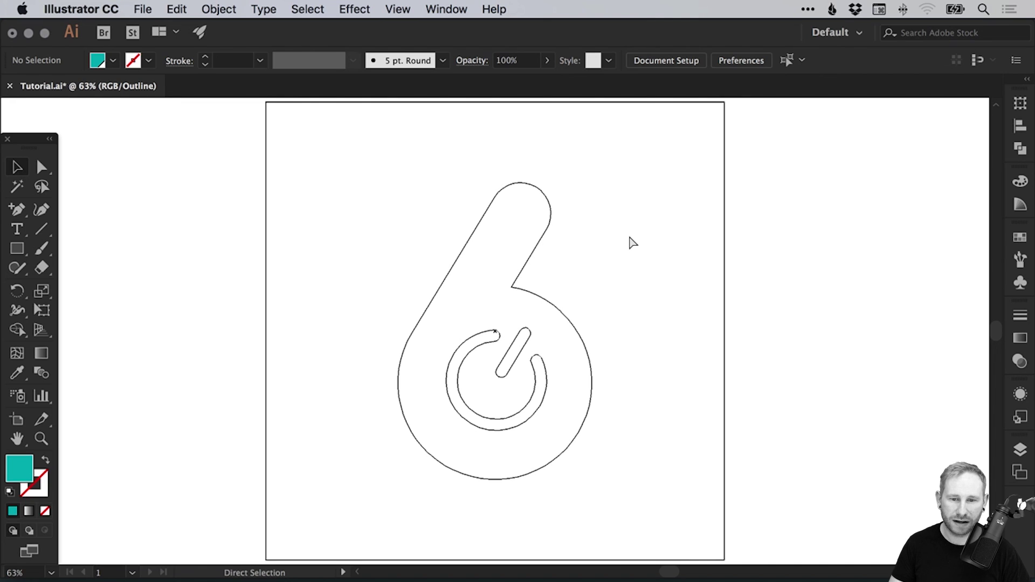
{"action": "key", "text": "super+y"}
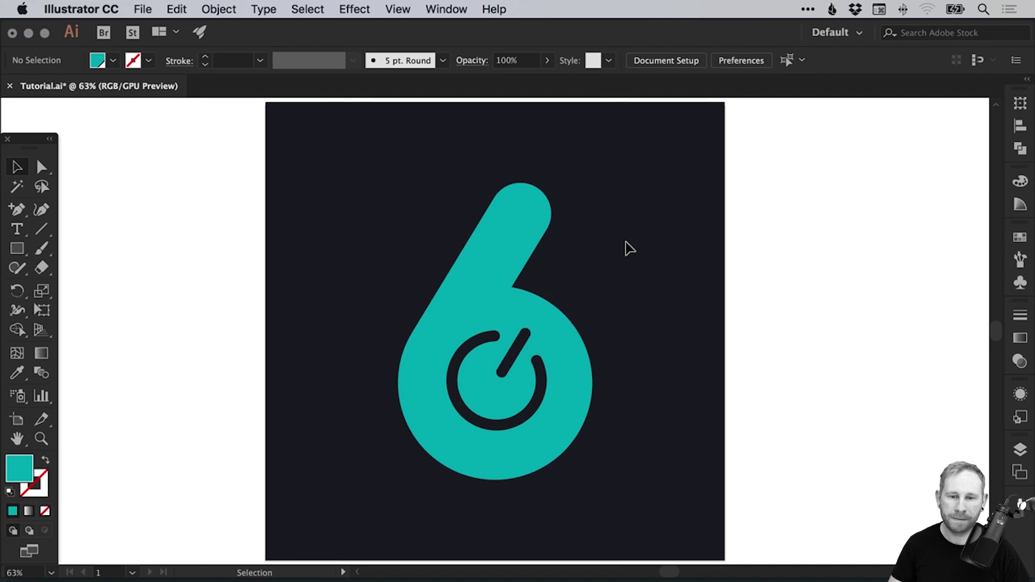